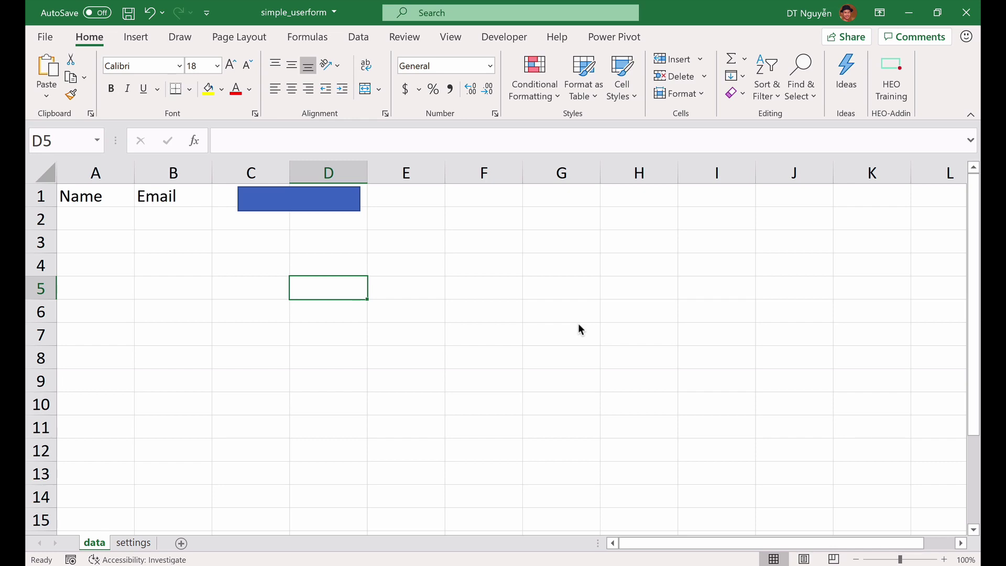
Select cell E2 and launch UserForm1 with the blue shape button on the data sheet
{"action": "left_click", "coordinate": [391, 211]}
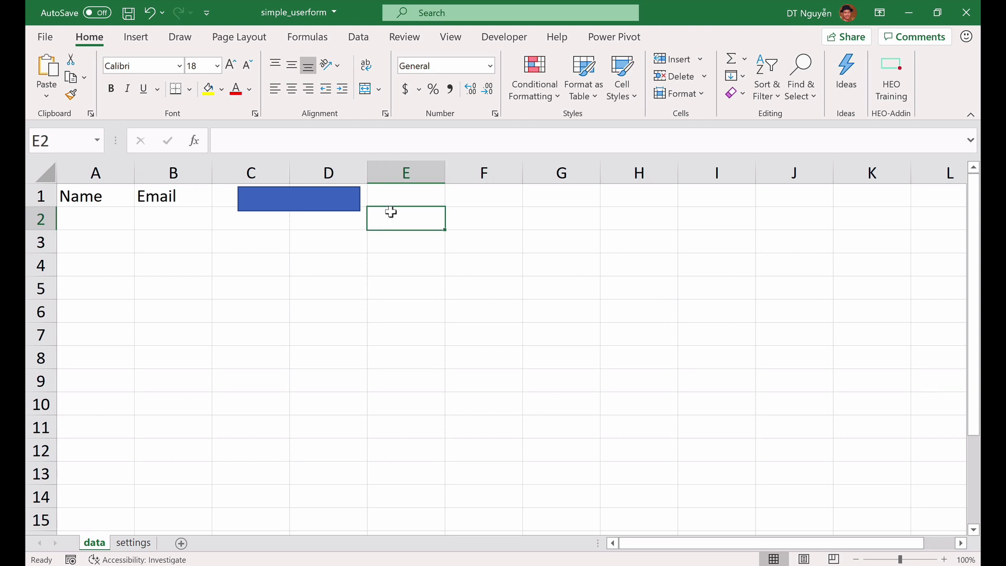
{"action": "left_click", "coordinate": [292, 210]}
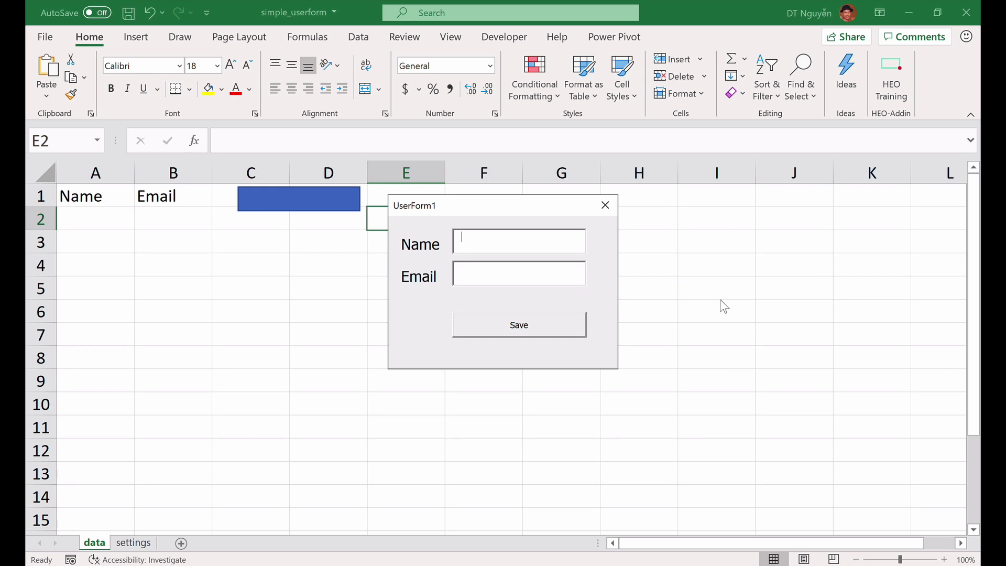
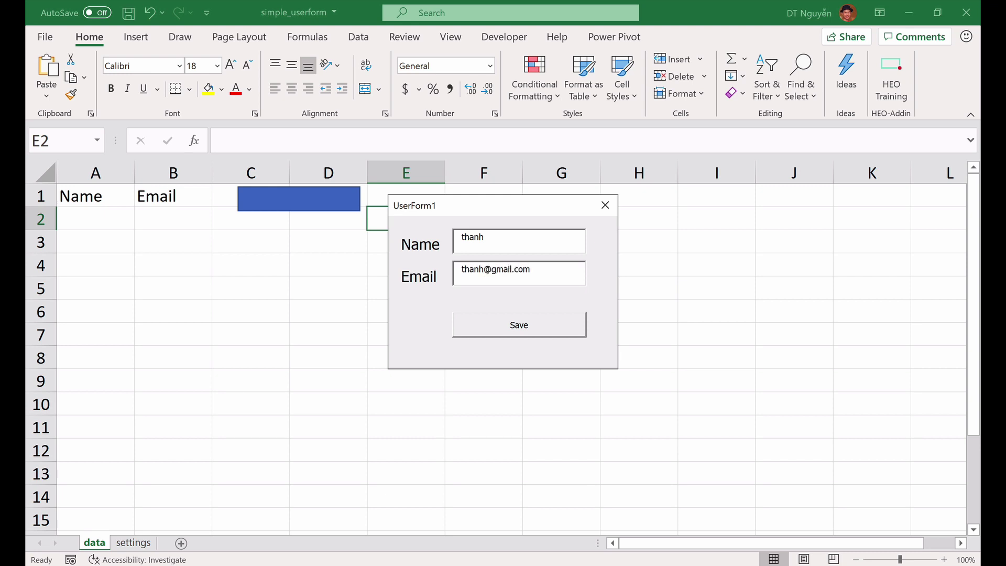
Enter an e-mail in the form and save the entry to row 2, clearing the fields
{"action": "key", "text": "Tab"}
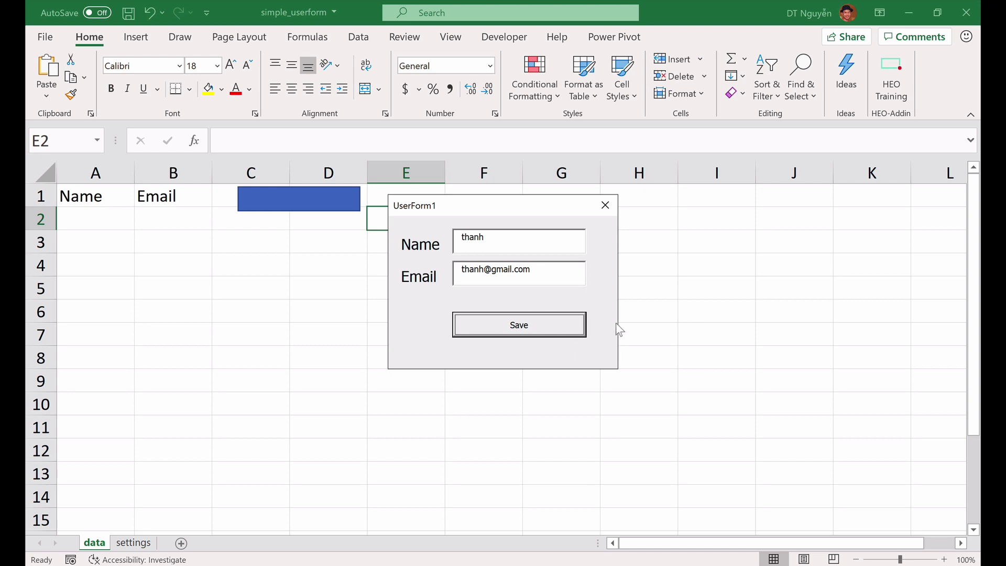
{"action": "key", "text": "Return"}
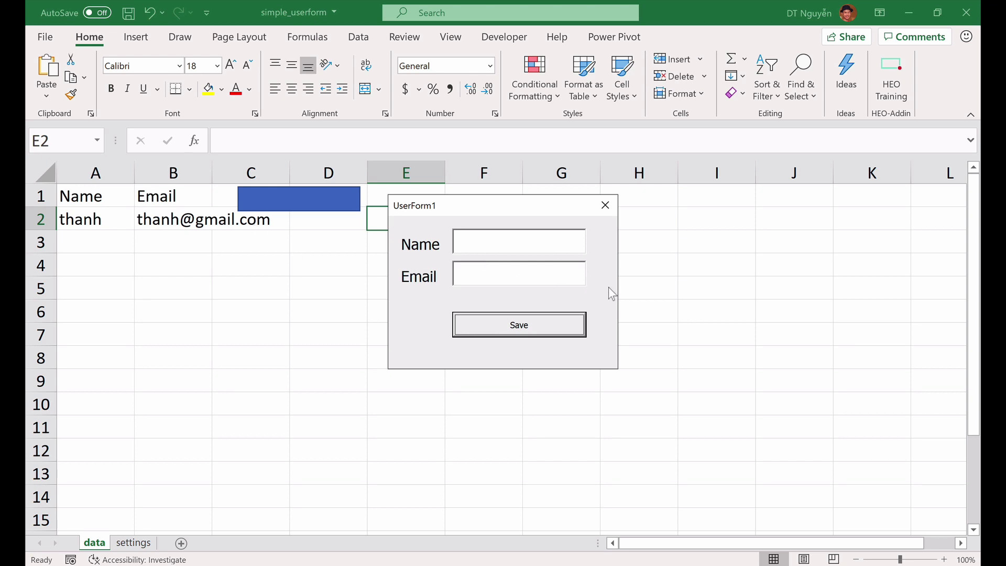
Enter a second name and e-mail in the form and save them to row 3
{"action": "key", "text": "Tab"}
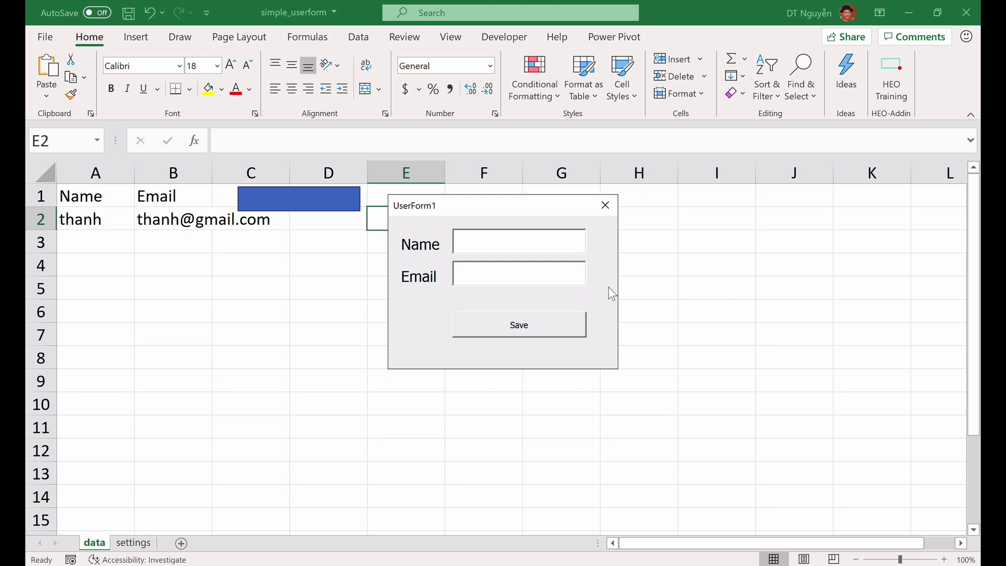
{"action": "type", "text": "nguyen"}
{"action": "key", "text": "Tab"}
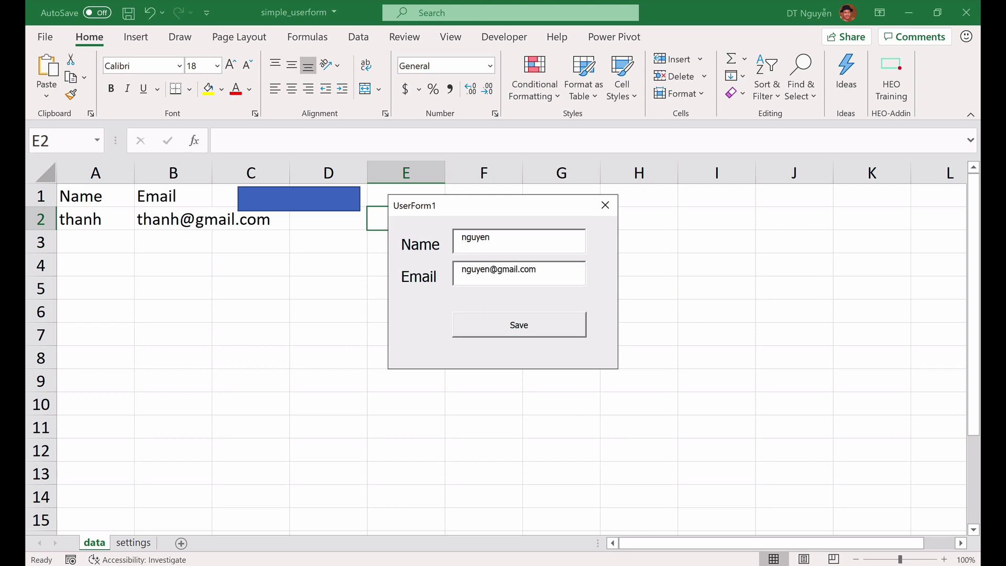
{"action": "key", "text": "Tab"}
{"action": "key", "text": "Return"}
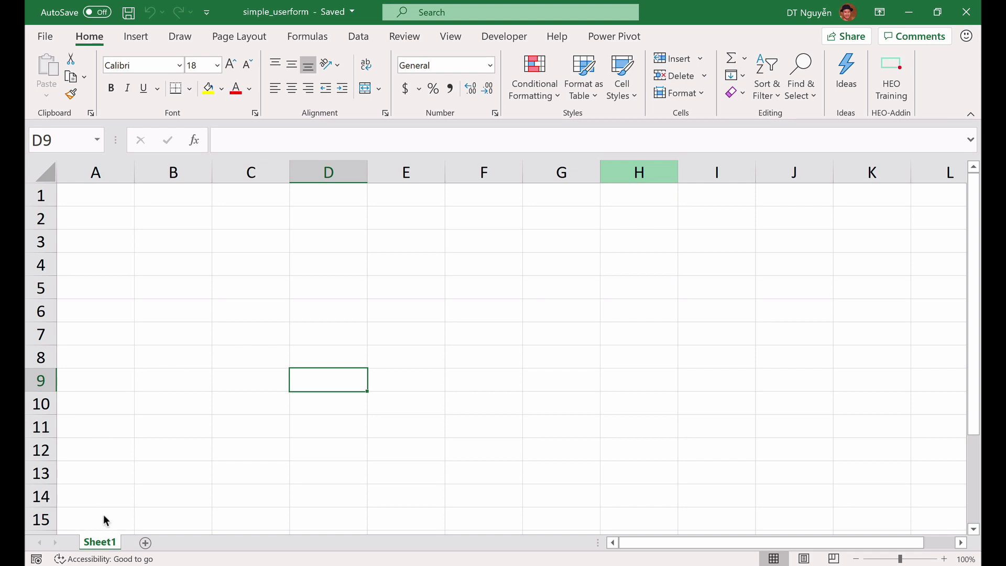
Rename Sheet1 to 'data' and add a second sheet named 'settings', fixing its spelling
{"action": "double_click", "coordinate": [100, 542]}
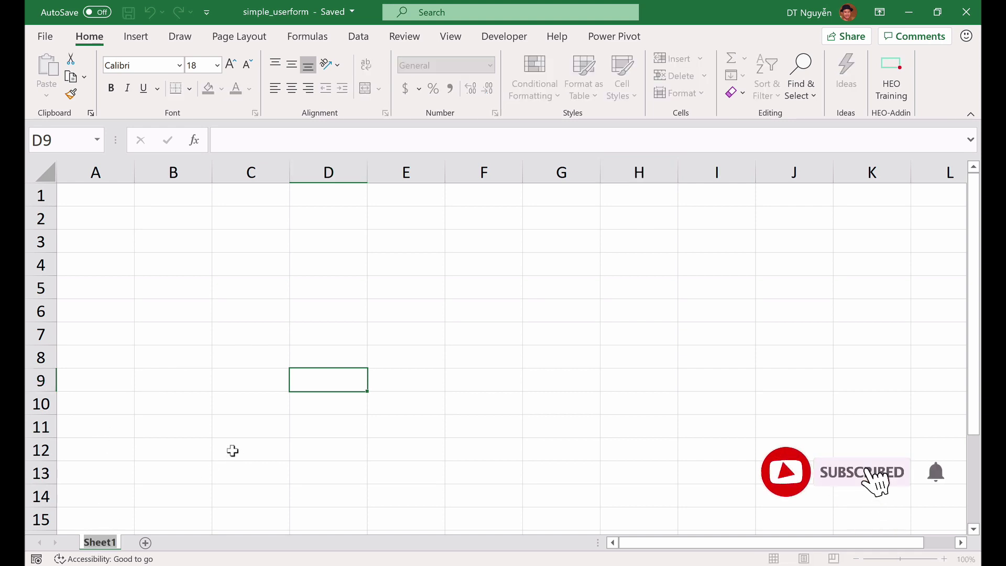
{"action": "type", "text": "data"}
{"action": "key", "text": "Return"}
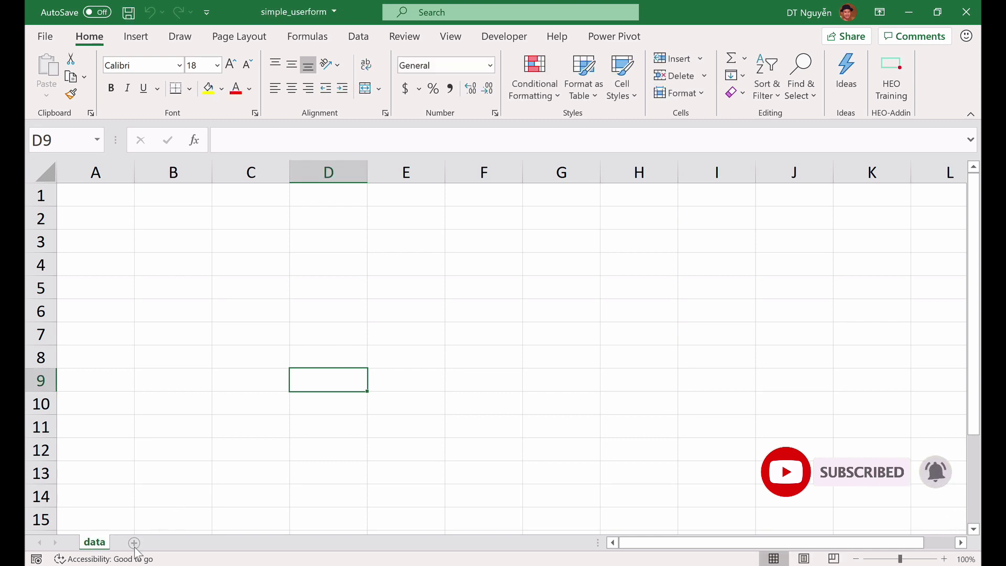
{"action": "left_click", "coordinate": [134, 542]}
{"action": "double_click", "coordinate": [131, 542]}
{"action": "type", "text": "se"}
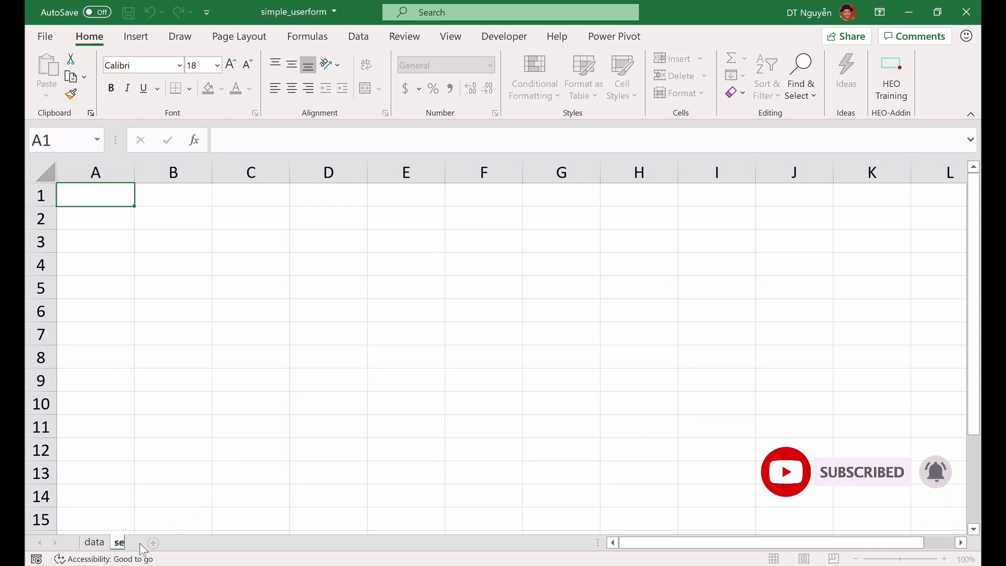
{"action": "type", "text": "tings"}
{"action": "key", "text": "Return"}
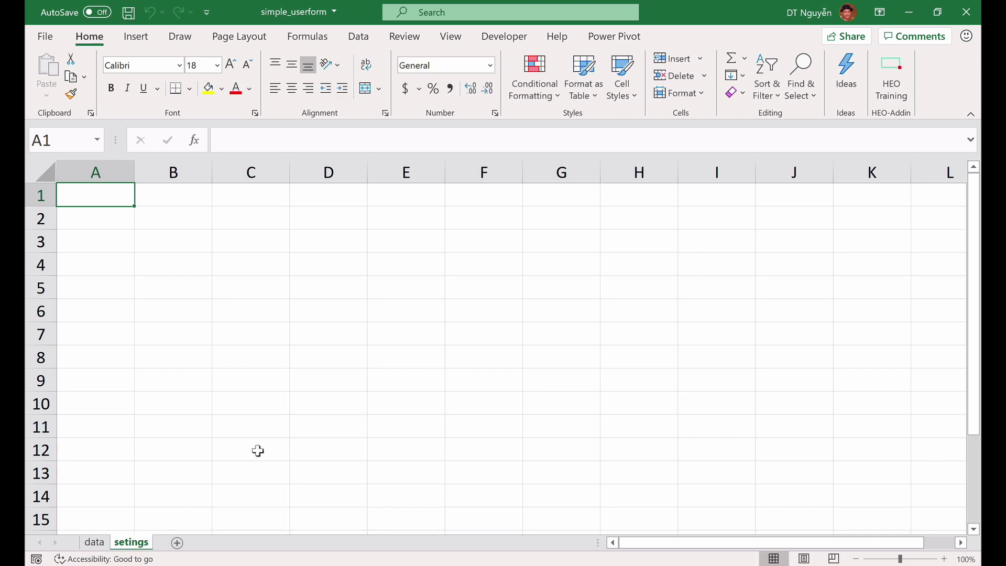
{"action": "double_click", "coordinate": [130, 543]}
{"action": "left_click", "coordinate": [126, 542]}
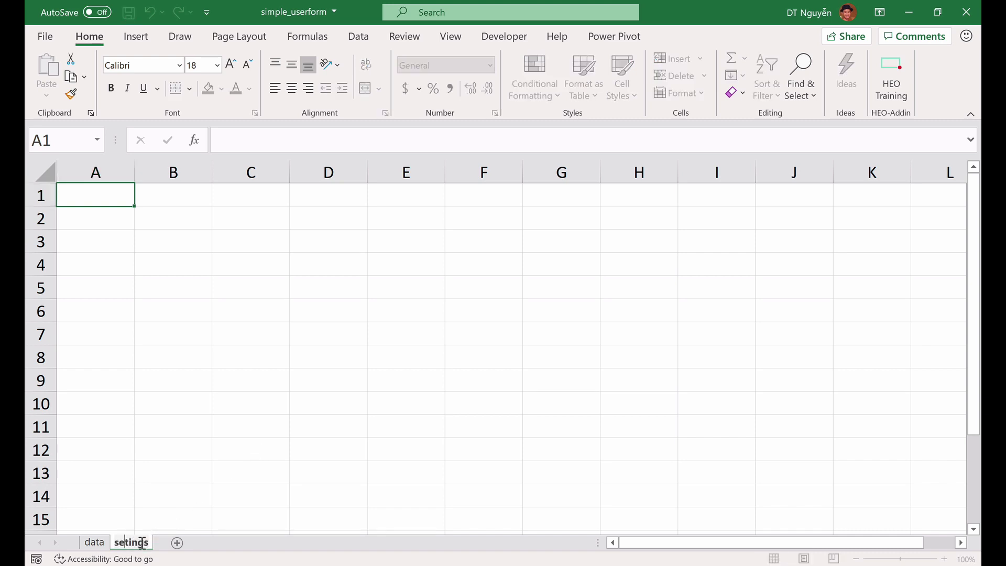
{"action": "type", "text": "t"}
{"action": "key", "text": "Return"}
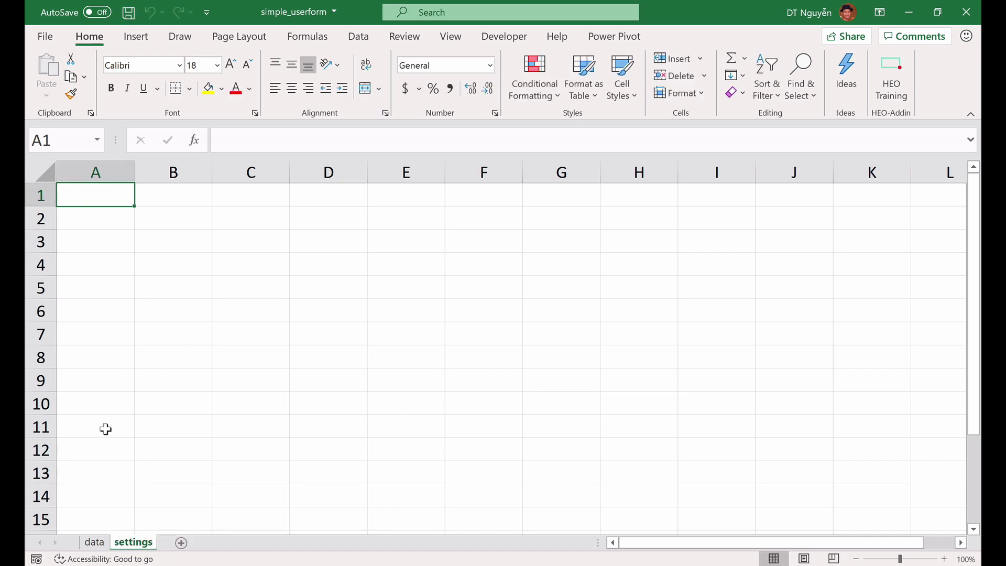
Type the headers Name and Email into A1:B1 of the data sheet, then show settings
{"action": "left_click", "coordinate": [94, 542]}
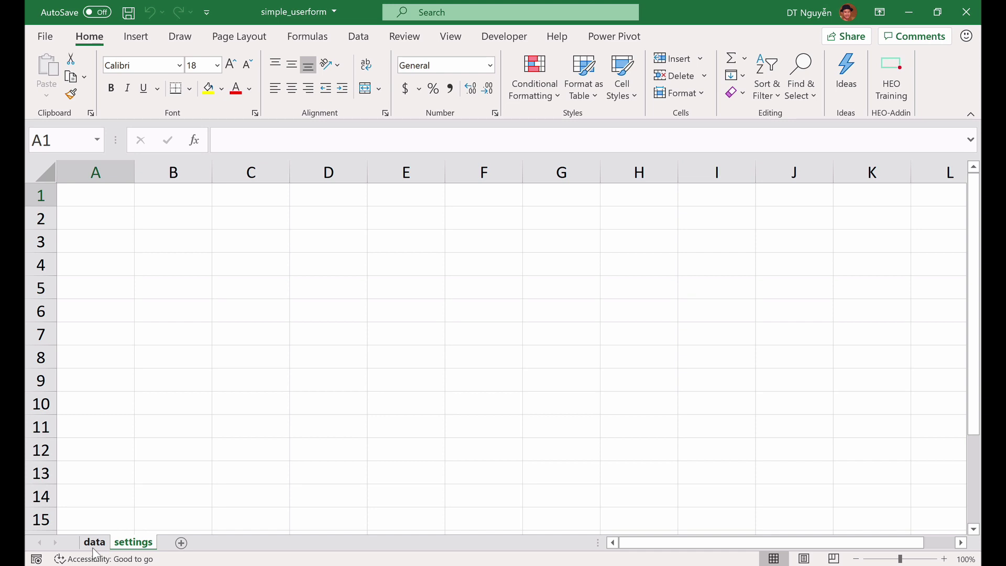
{"action": "left_click", "coordinate": [100, 192]}
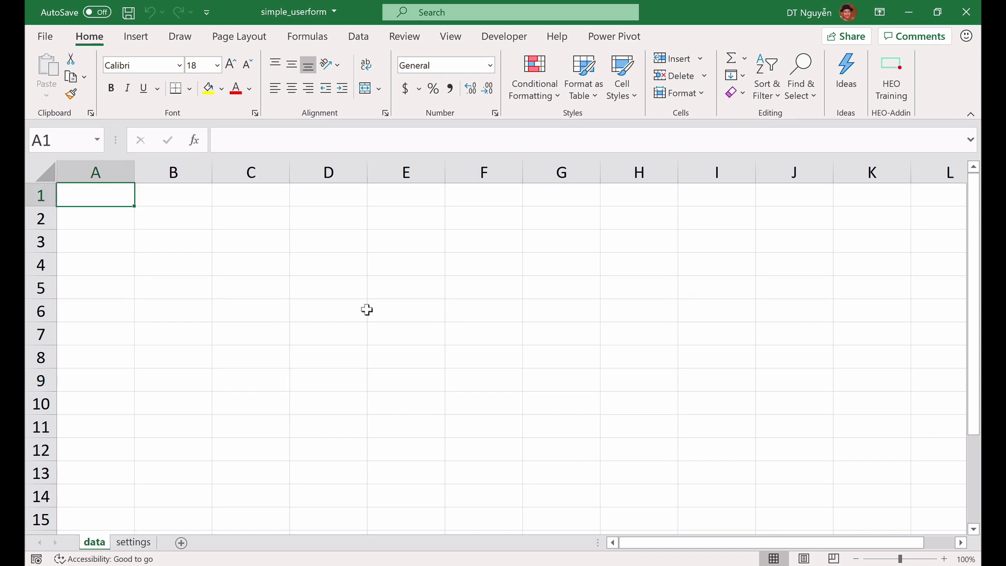
{"action": "type", "text": "Name"}
{"action": "key", "text": "Tab"}
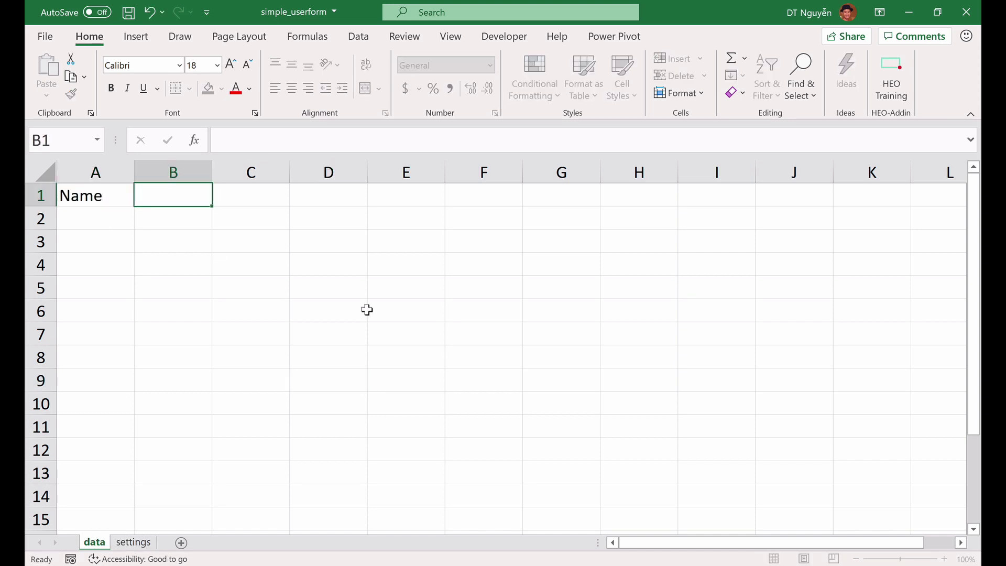
{"action": "type", "text": "Email"}
{"action": "key", "text": "Return"}
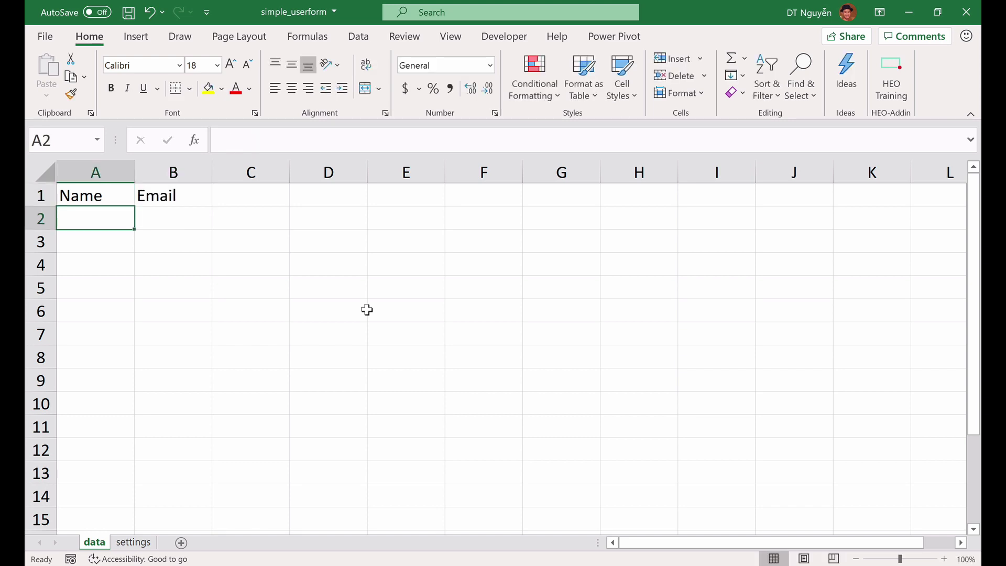
{"action": "left_click", "coordinate": [133, 542]}
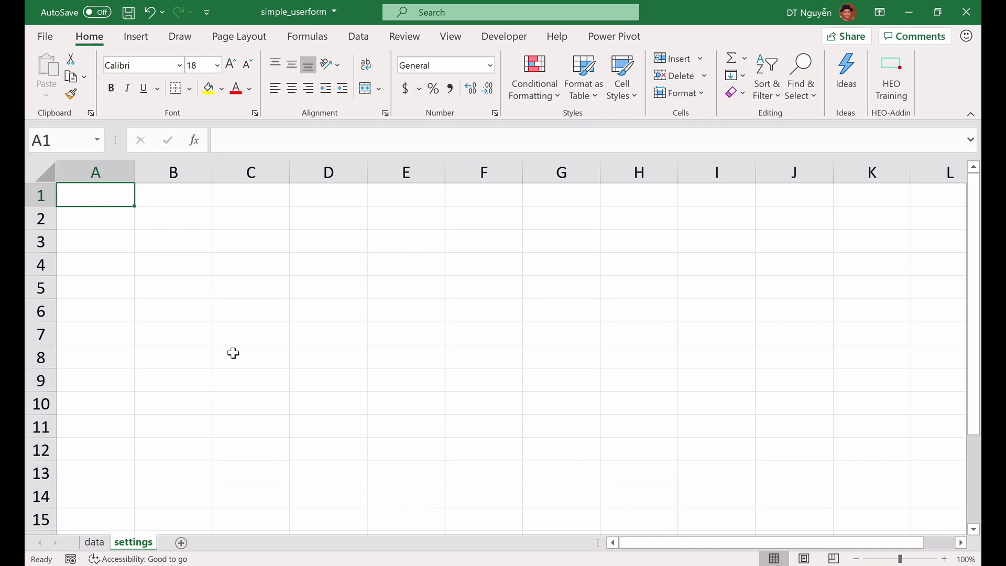
Label A1 of the settings sheet 'Row to enter next' and autofit column A
{"action": "type", "text": "row"}
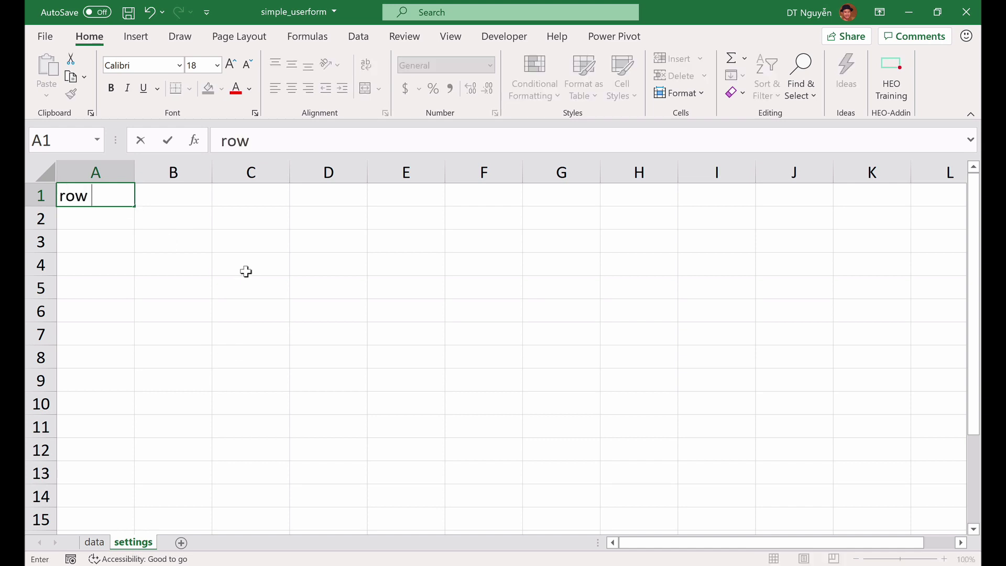
{"action": "key", "text": "BackSpace"}
{"action": "key", "text": "BackSpace"}
{"action": "key", "text": "BackSpace"}
{"action": "type", "text": "Tow"}
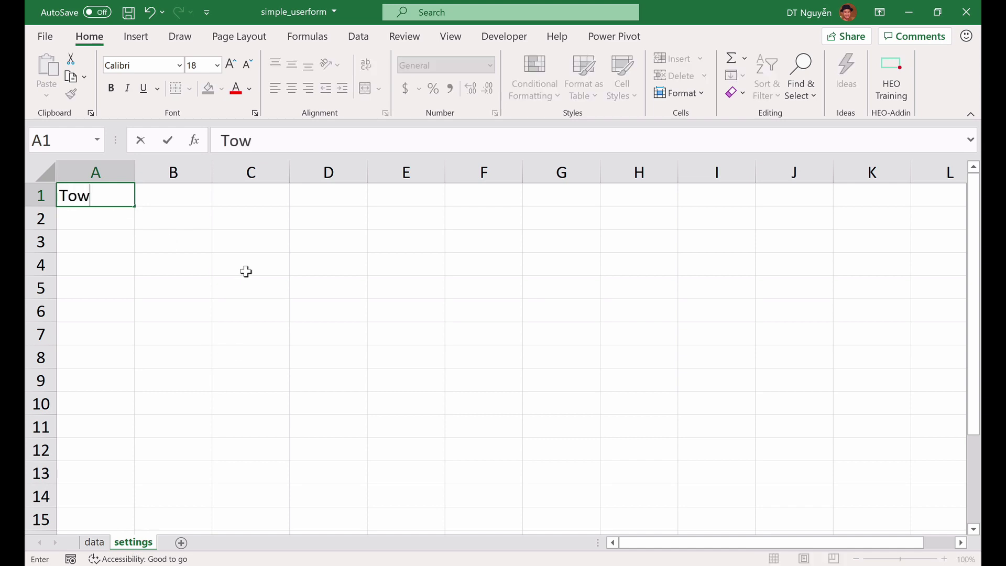
{"action": "key", "text": "BackSpace"}
{"action": "key", "text": "BackSpace"}
{"action": "key", "text": "BackSpace"}
{"action": "type", "text": "Row to"}
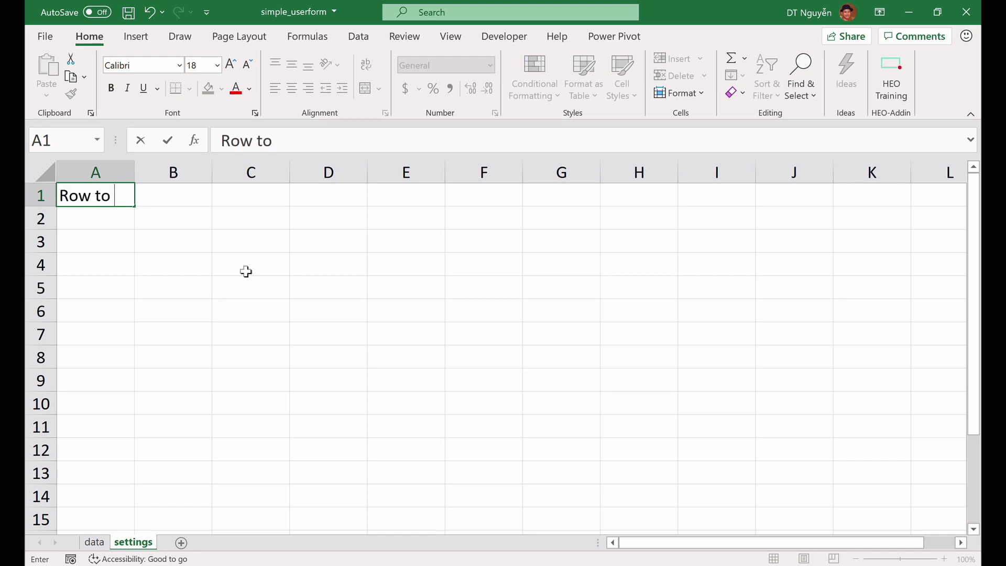
{"action": "type", "text": " enter next"}
{"action": "key", "text": "Return"}
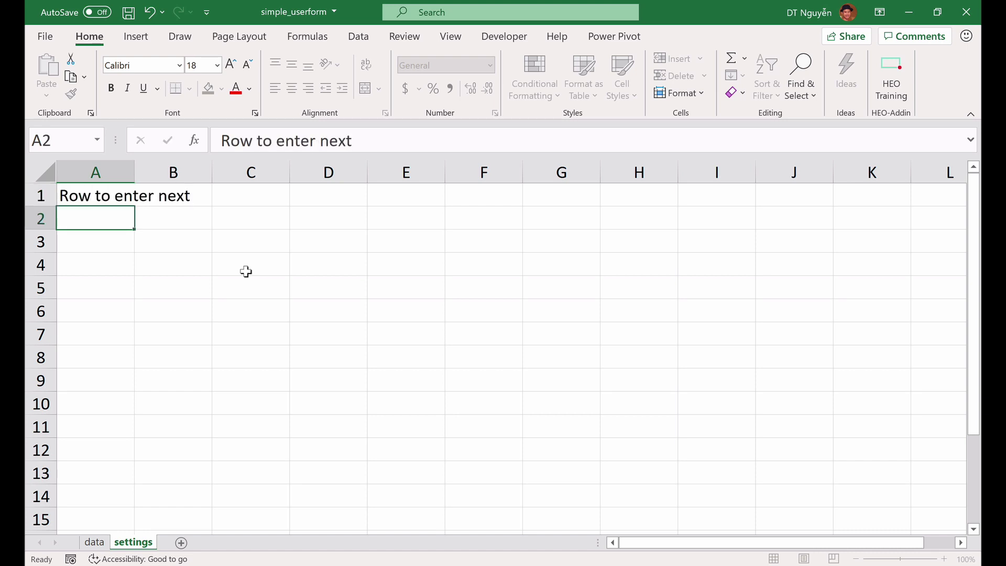
{"action": "double_click", "coordinate": [133, 171]}
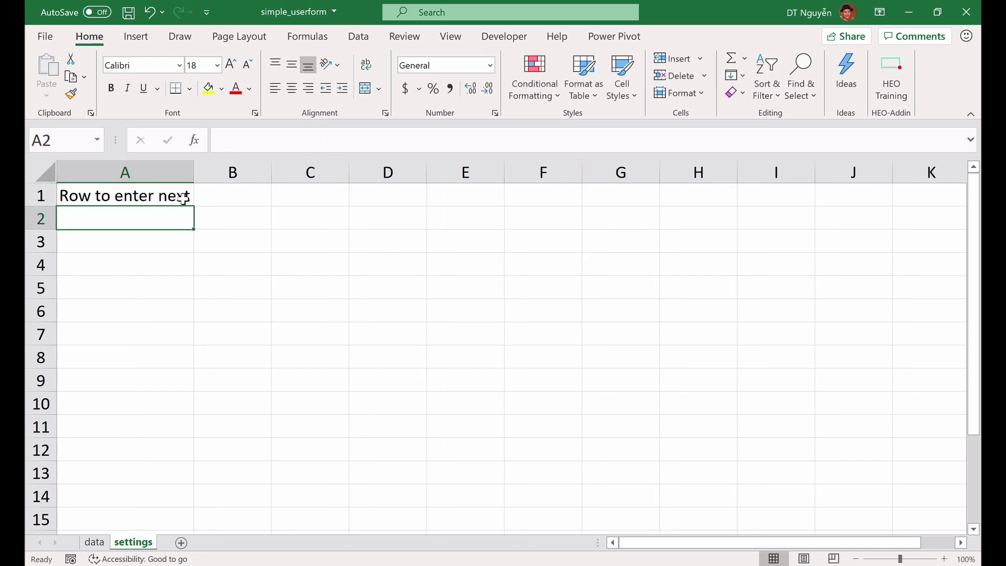
Enter =COUNTA(data!A:A) in B1 to count the data sheet's column A, returning 1
{"action": "left_click", "coordinate": [228, 199]}
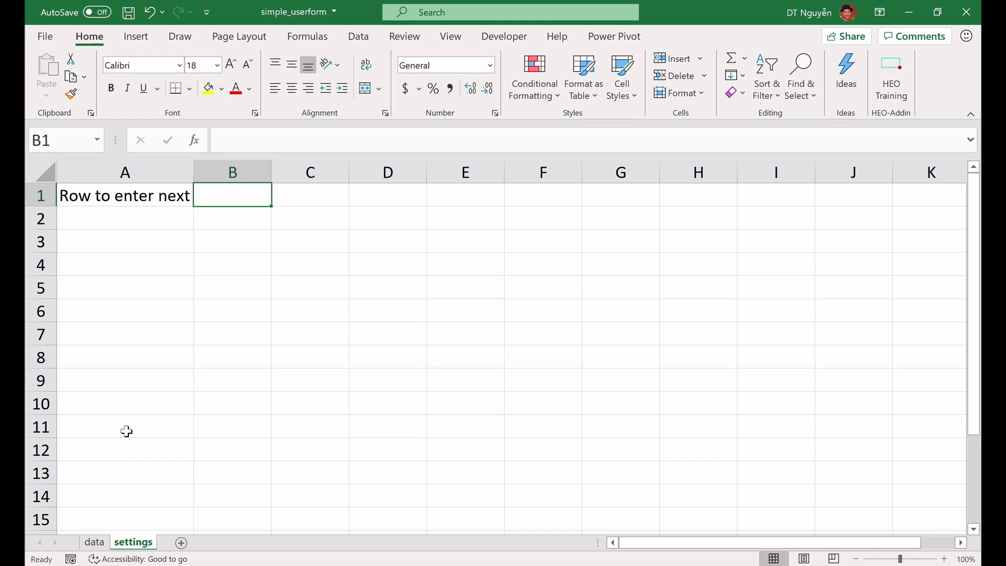
{"action": "type", "text": "=cou"}
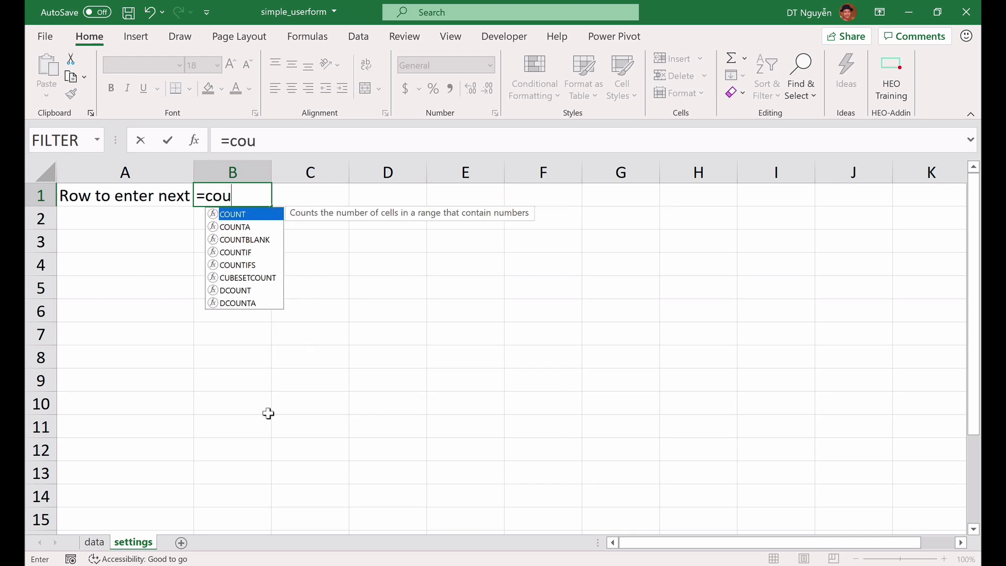
{"action": "type", "text": "nt"}
{"action": "key", "text": "Tab"}
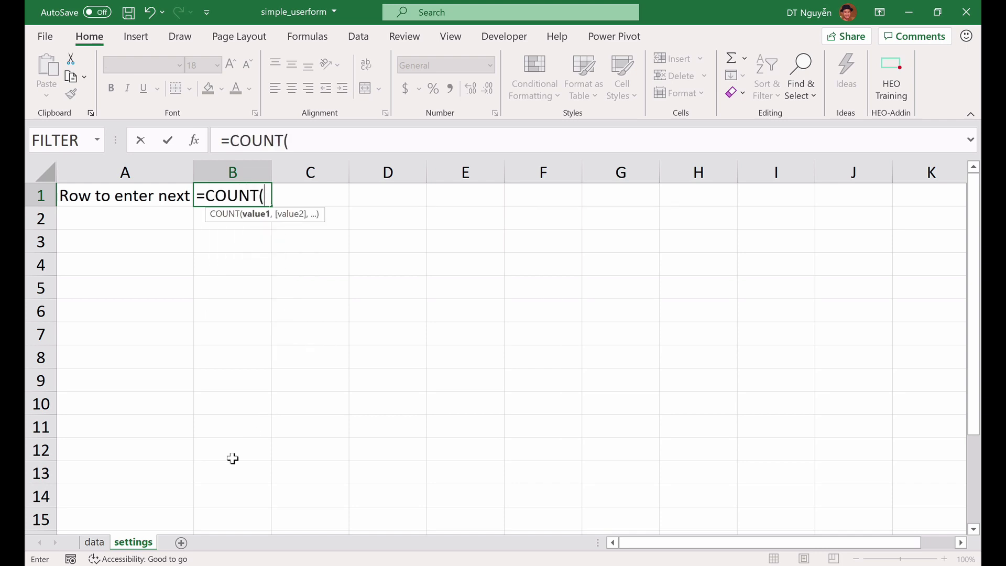
{"action": "key", "text": "BackSpace"}
{"action": "type", "text": "a("}
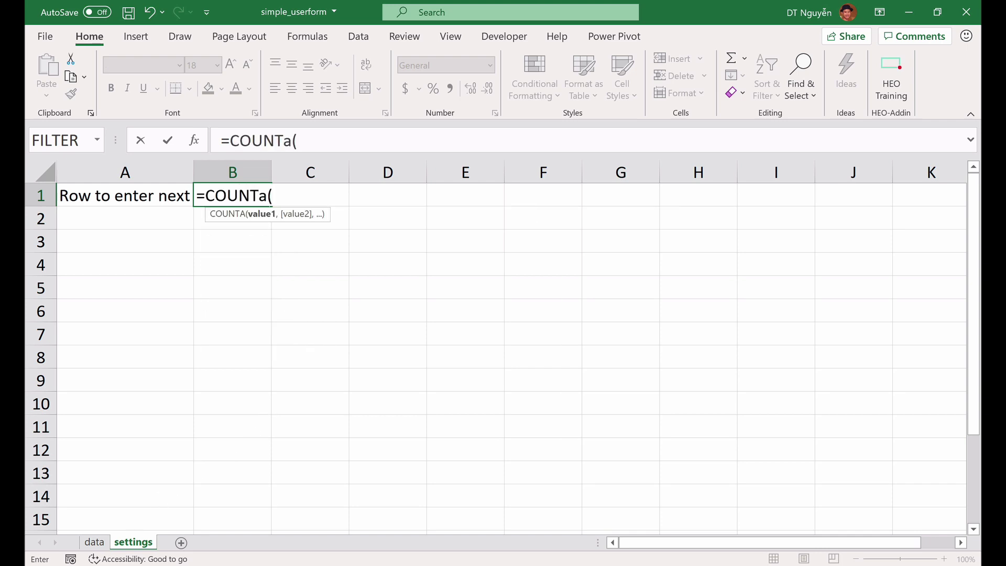
{"action": "left_click", "coordinate": [96, 543]}
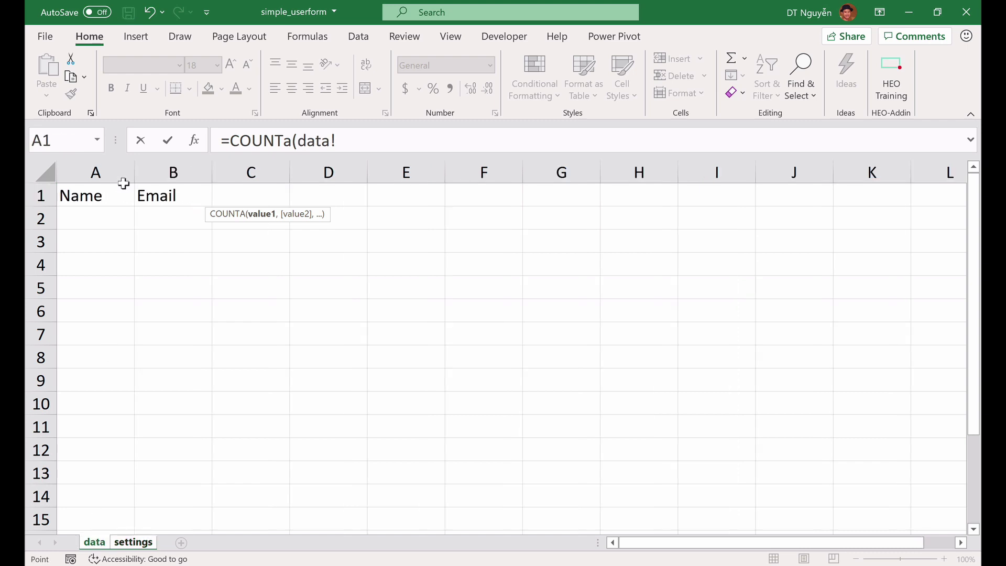
{"action": "left_click", "coordinate": [94, 168]}
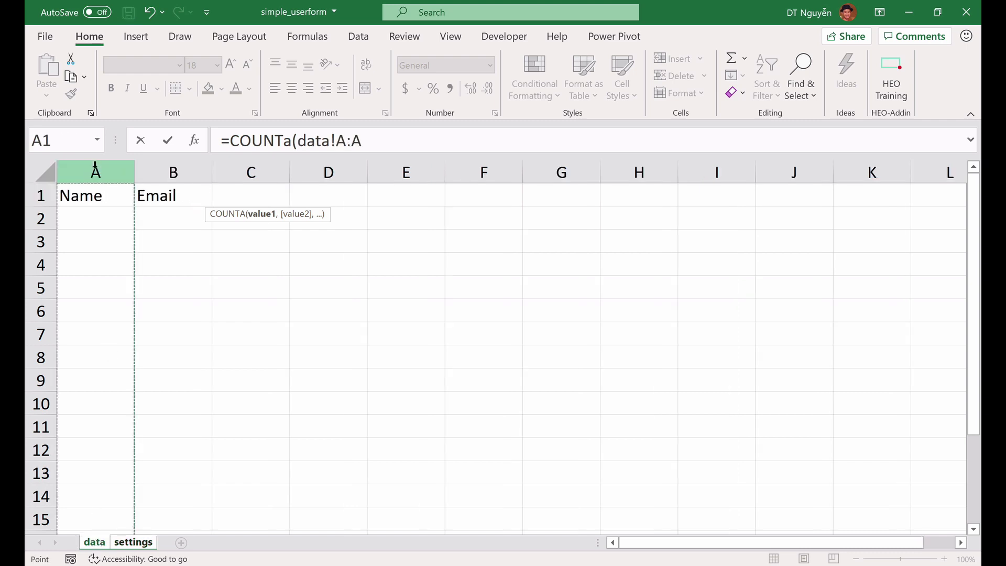
{"action": "key", "text": "Return"}
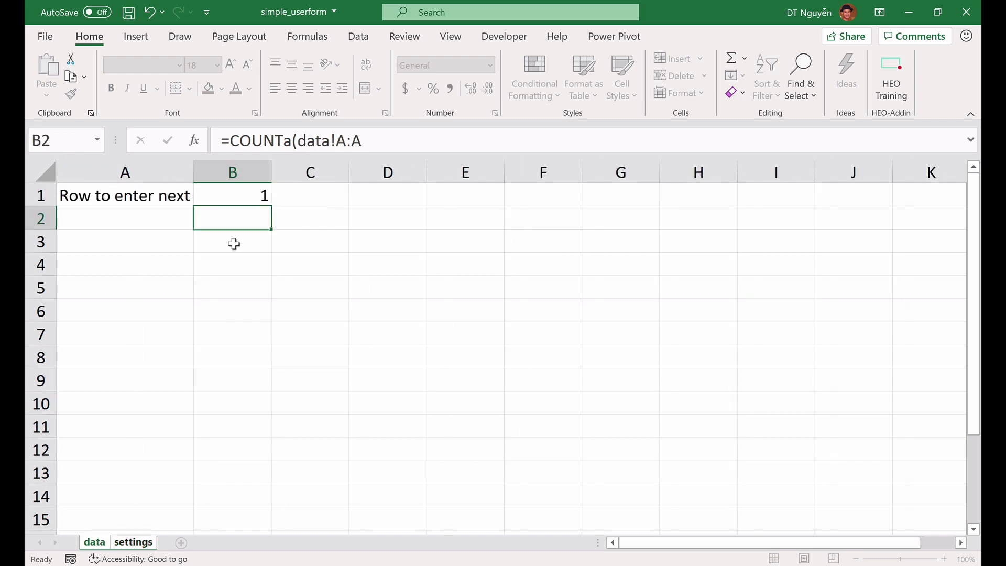
{"action": "left_click", "coordinate": [242, 189]}
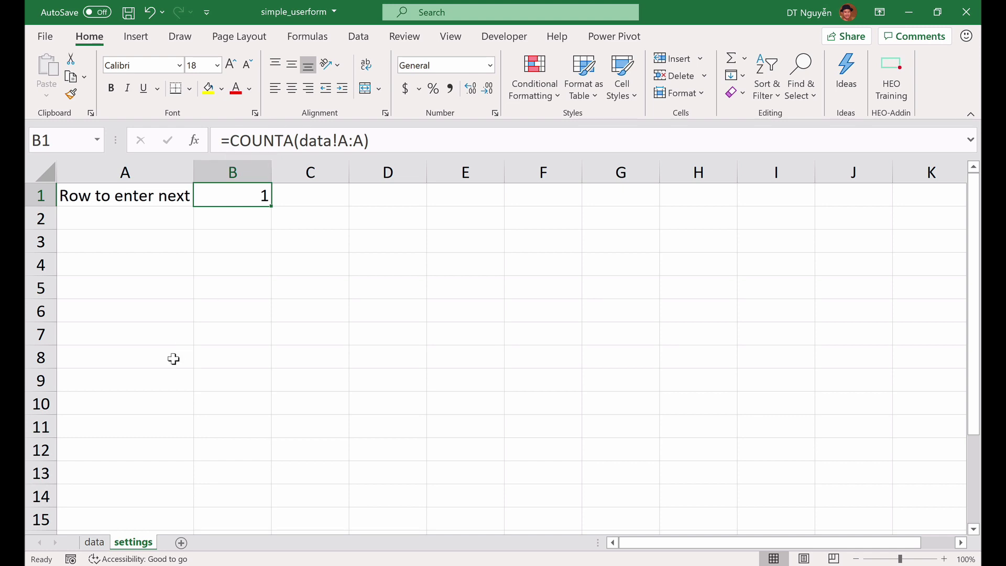
Append +1 to B1's formula, making it =COUNTA(data!A:A)+1 so it shows 2
{"action": "left_click", "coordinate": [94, 542]}
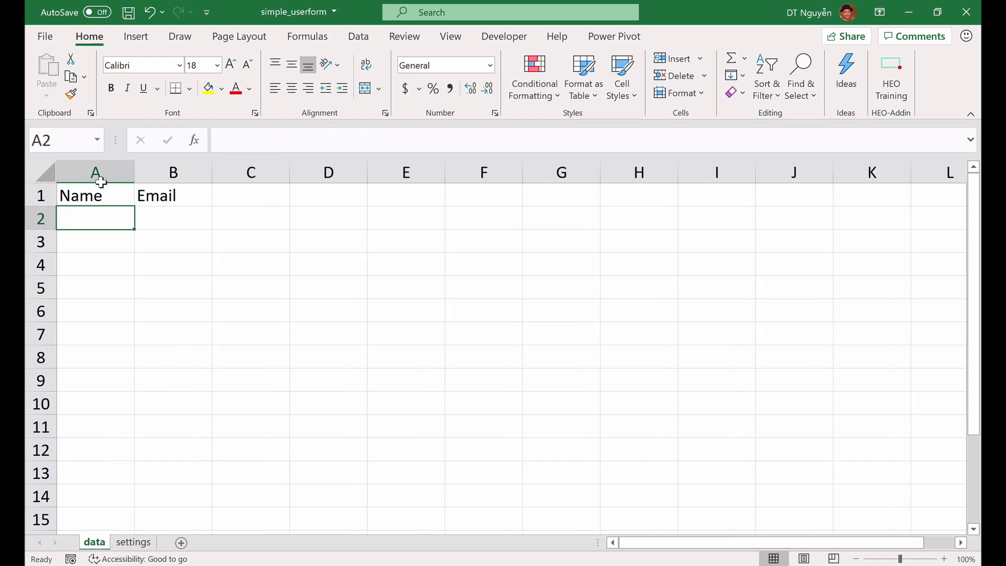
{"action": "left_click", "coordinate": [100, 165]}
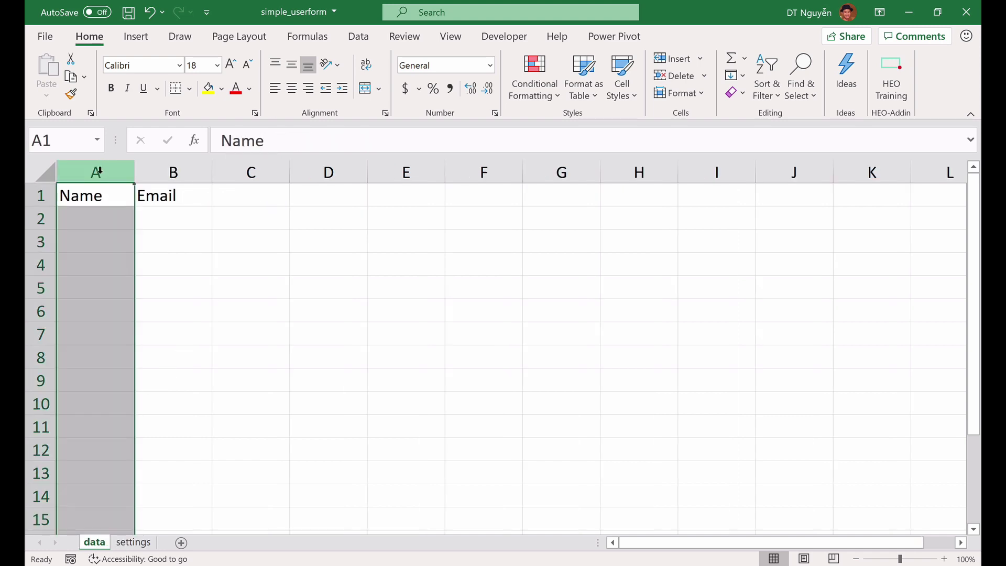
{"action": "left_click", "coordinate": [95, 223]}
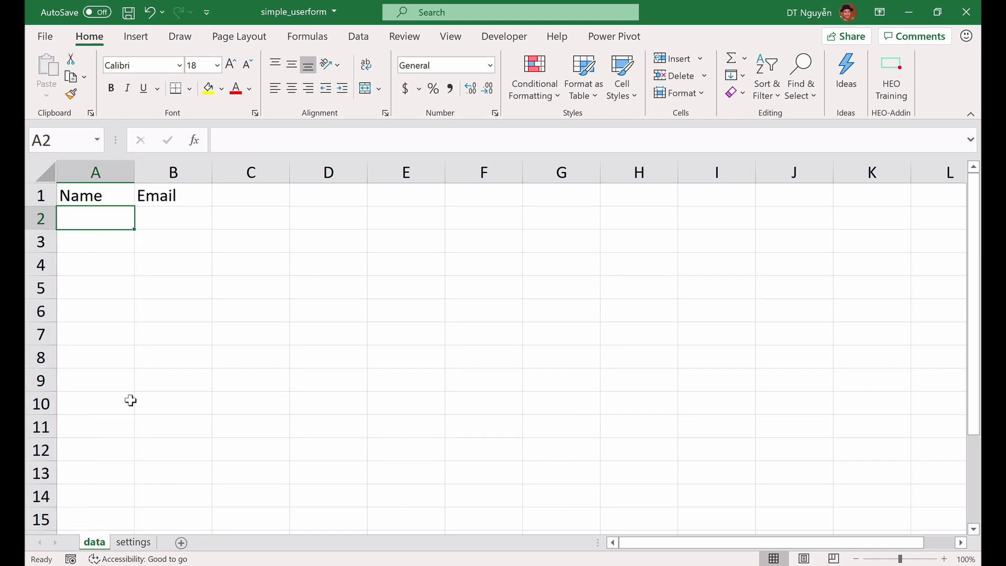
{"action": "left_click", "coordinate": [134, 543]}
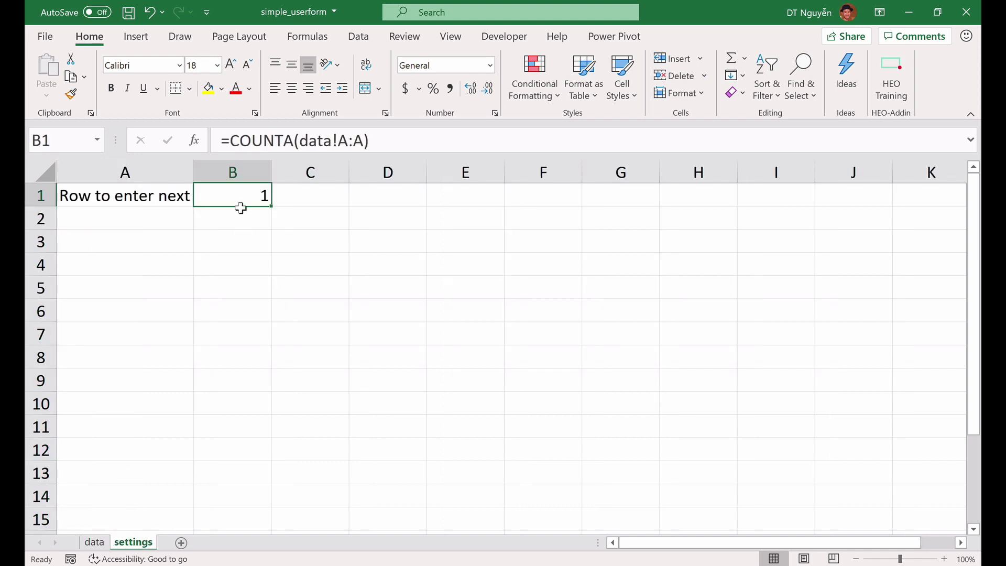
{"action": "left_click", "coordinate": [405, 142]}
{"action": "type", "text": "+1"}
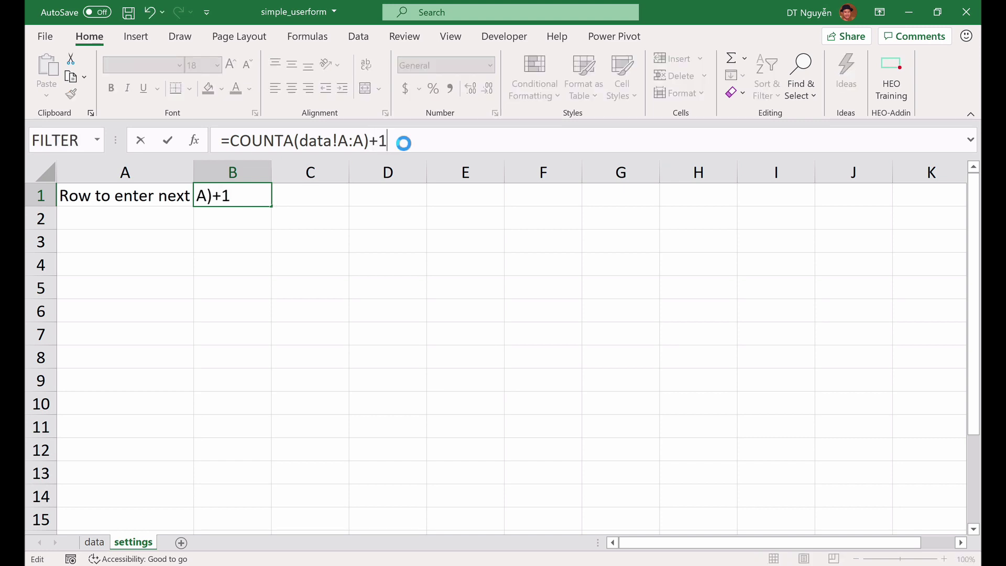
{"action": "key", "text": "Return"}
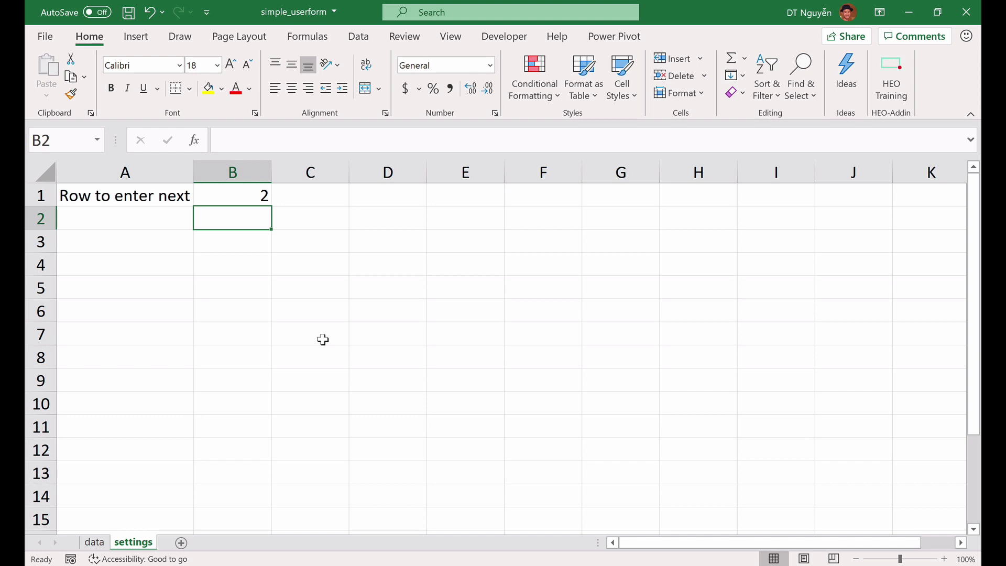
{"action": "left_click", "coordinate": [243, 195]}
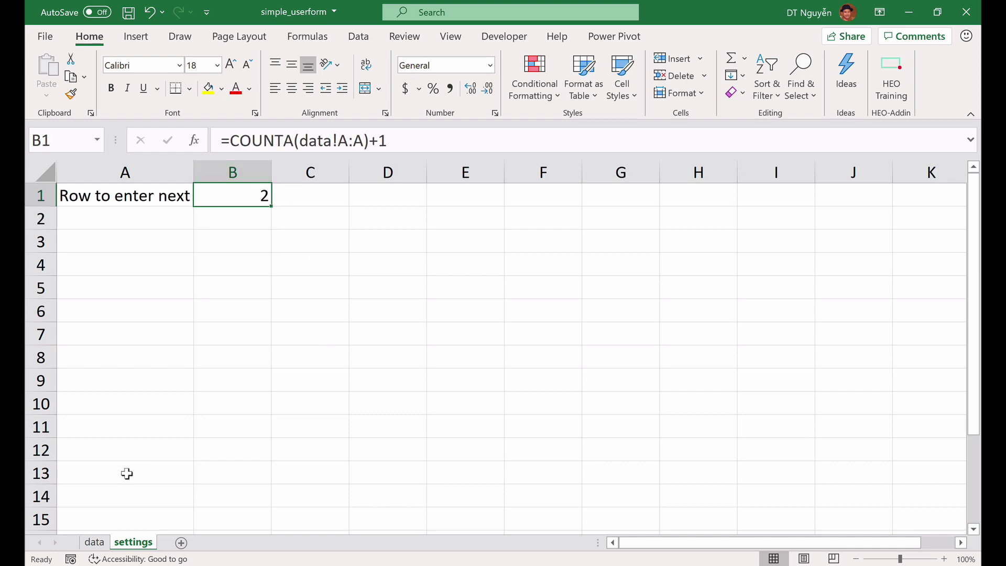
{"action": "left_click", "coordinate": [92, 543]}
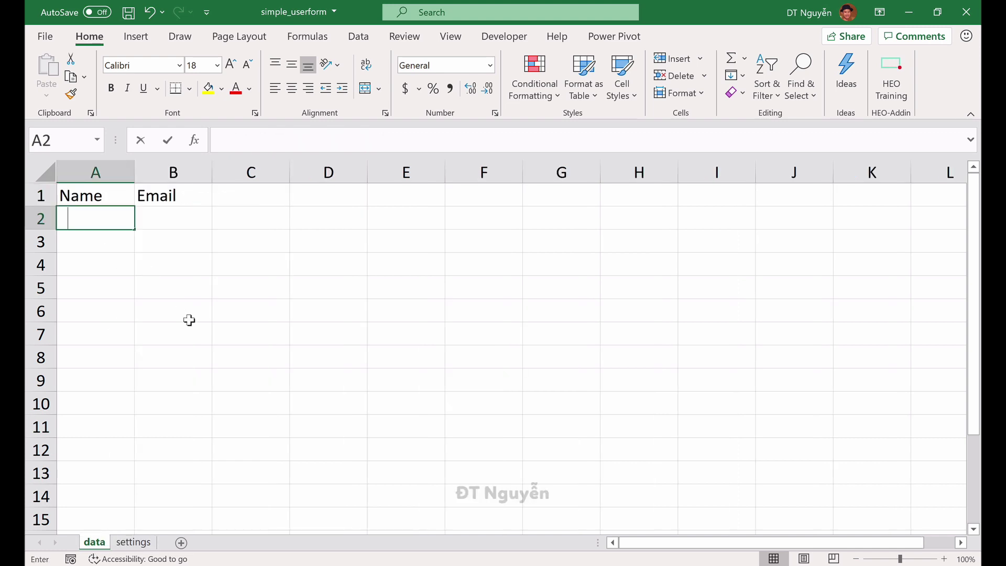
{"action": "type", "text": "Thanh"}
{"action": "key", "text": "Return"}
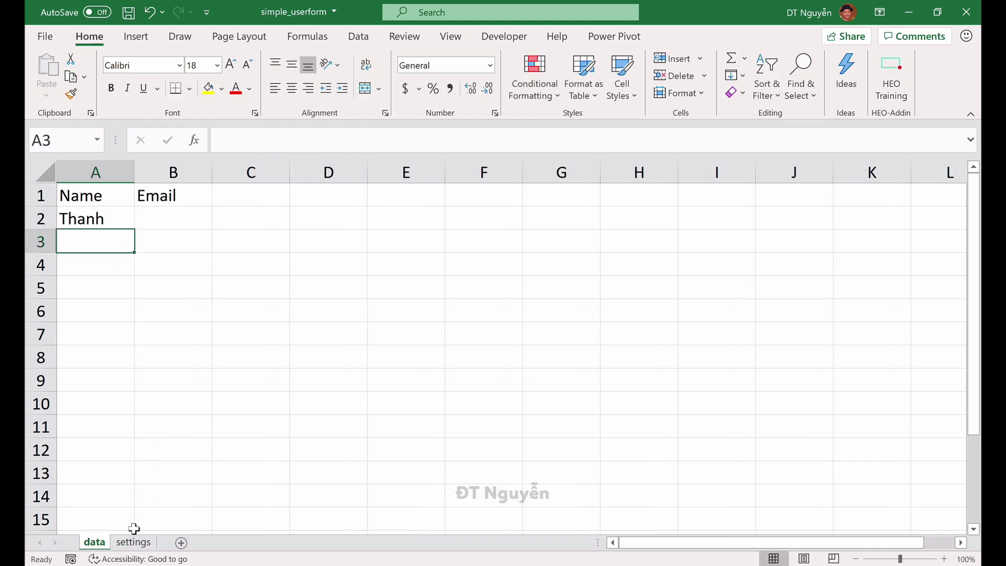
{"action": "left_click", "coordinate": [134, 544]}
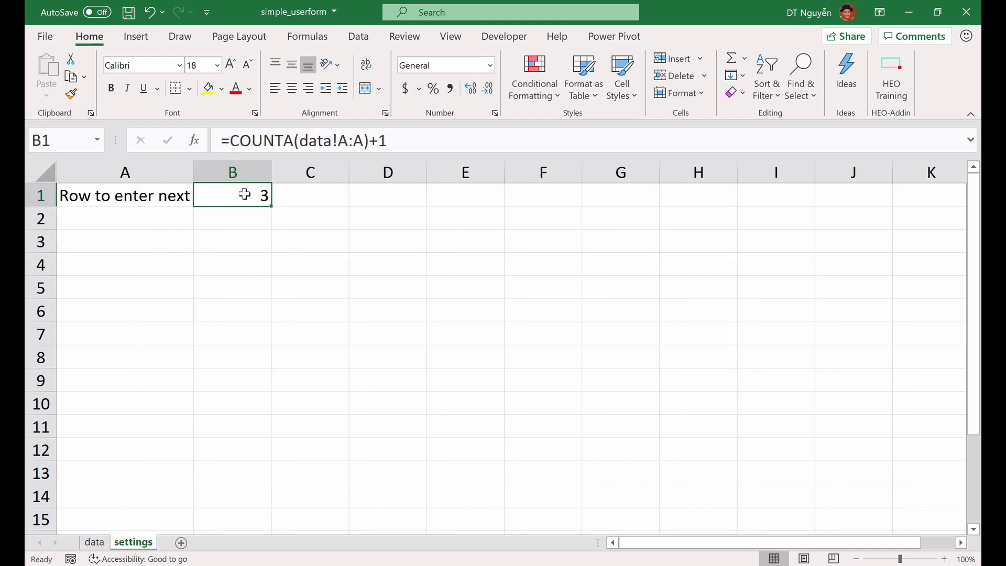
{"action": "left_click", "coordinate": [94, 543]}
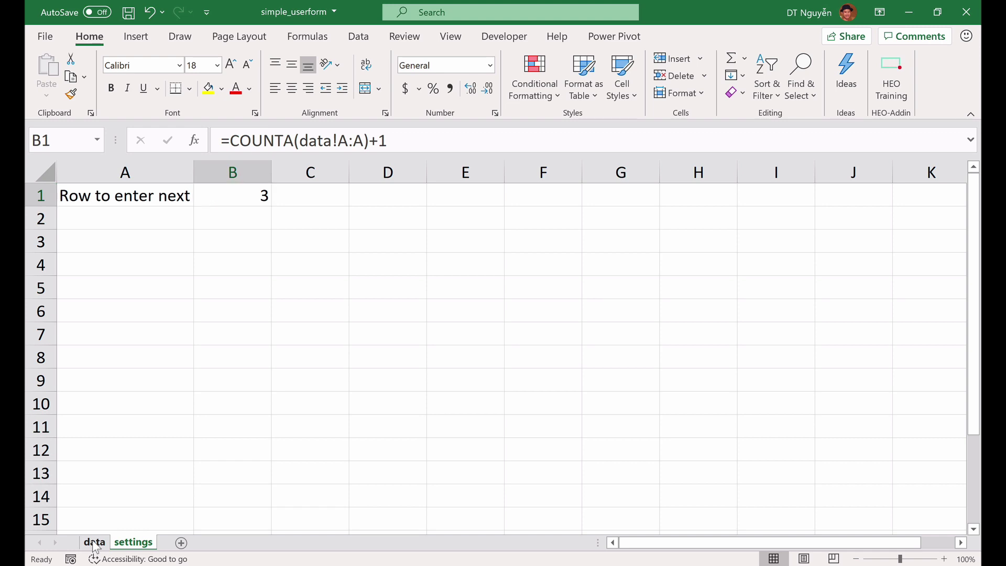
{"action": "left_click", "coordinate": [116, 217]}
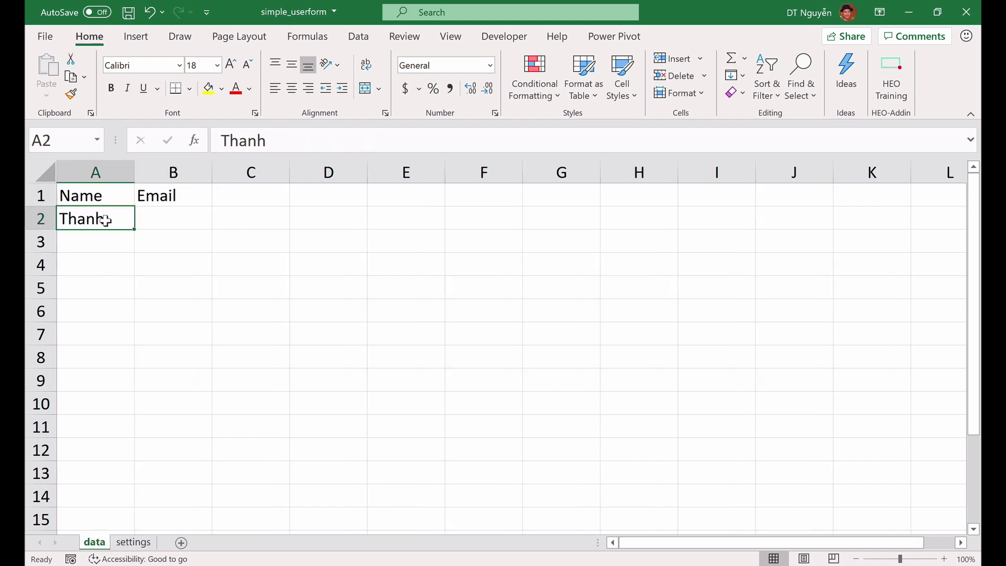
{"action": "key", "text": "BackSpace"}
{"action": "key", "text": "Return"}
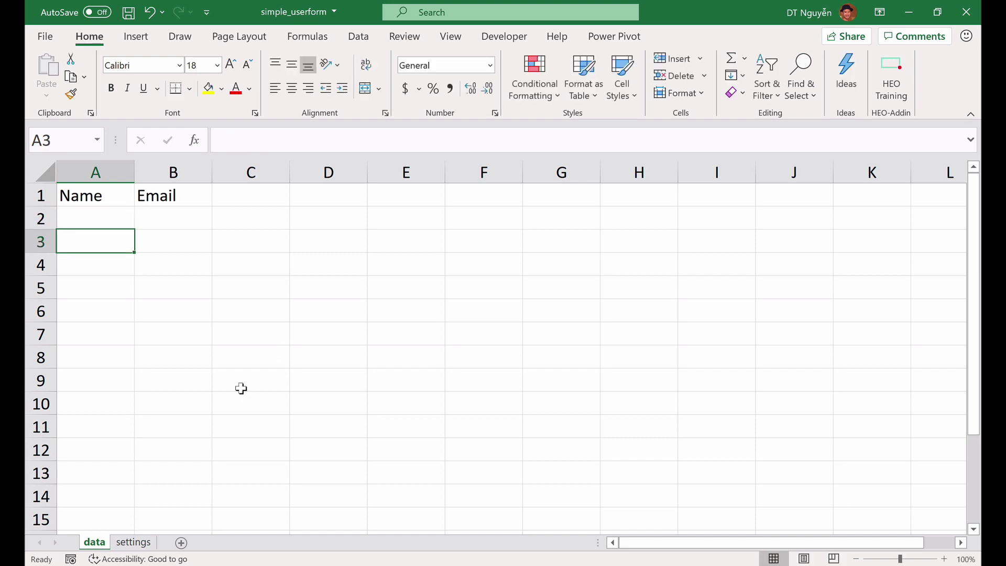
{"action": "left_click", "coordinate": [133, 542]}
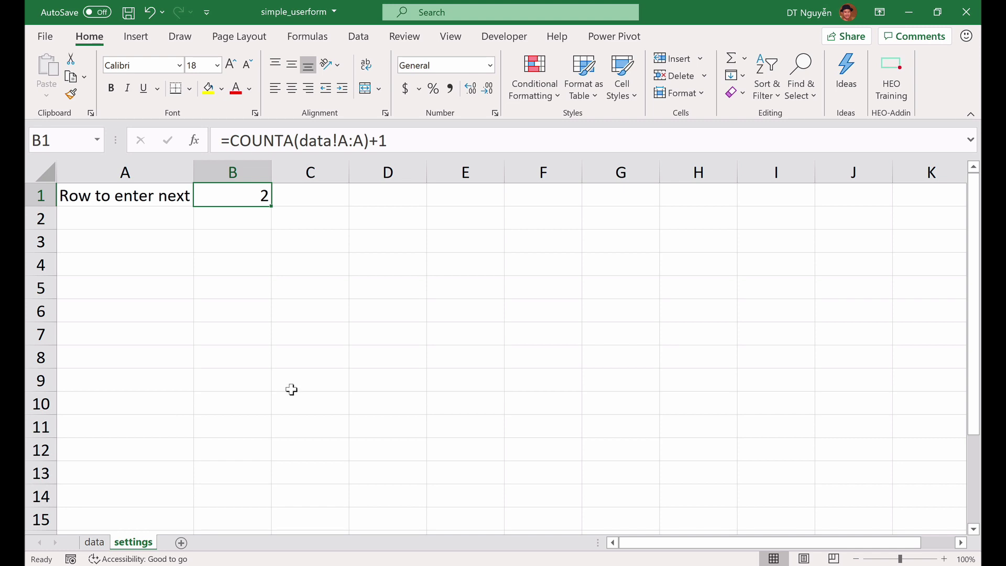
Open and maximize the VBA editor, enlarge the Project pane, and insert a new UserForm
{"action": "key", "text": "alt+F11"}
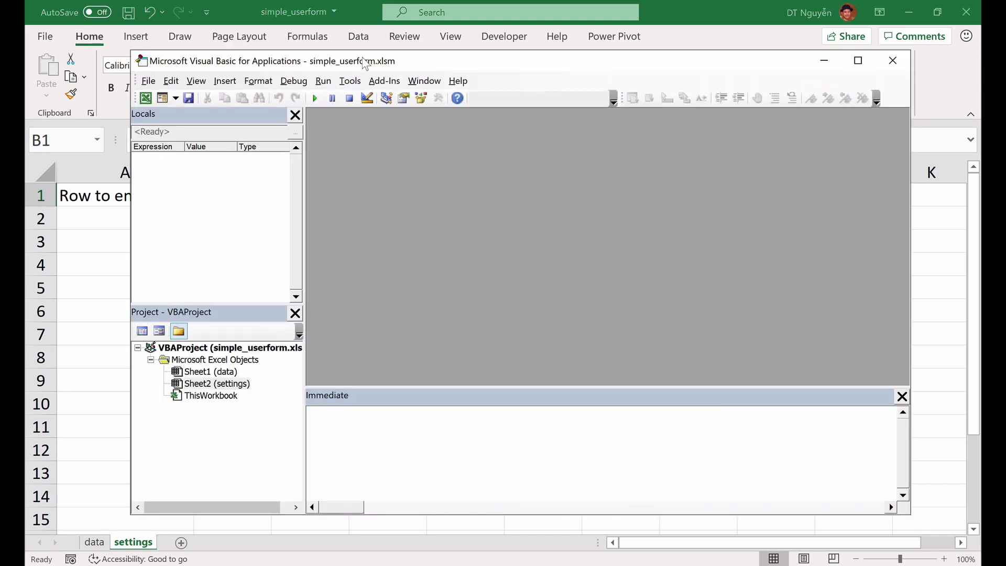
{"action": "double_click", "coordinate": [365, 61]}
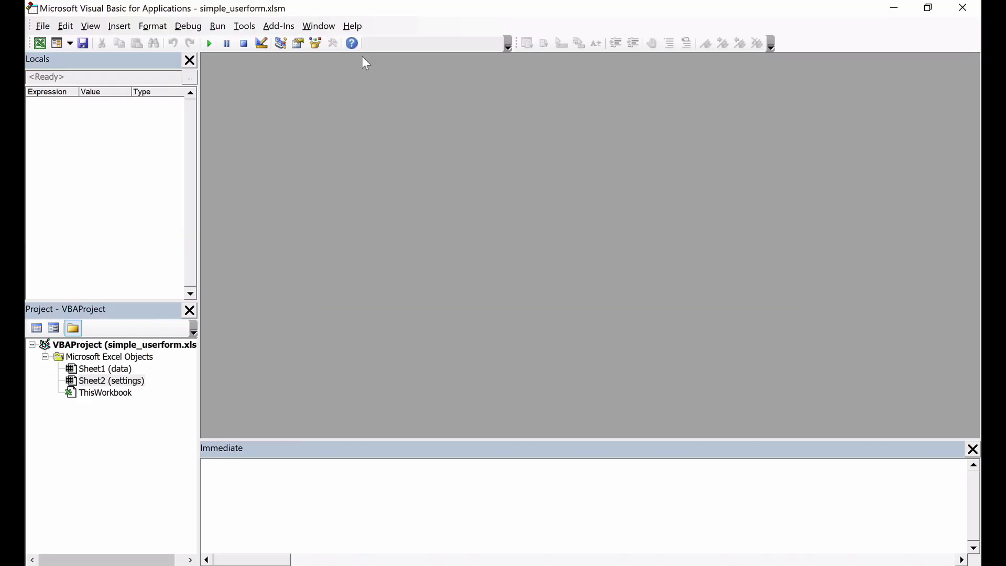
{"action": "left_click", "coordinate": [109, 310]}
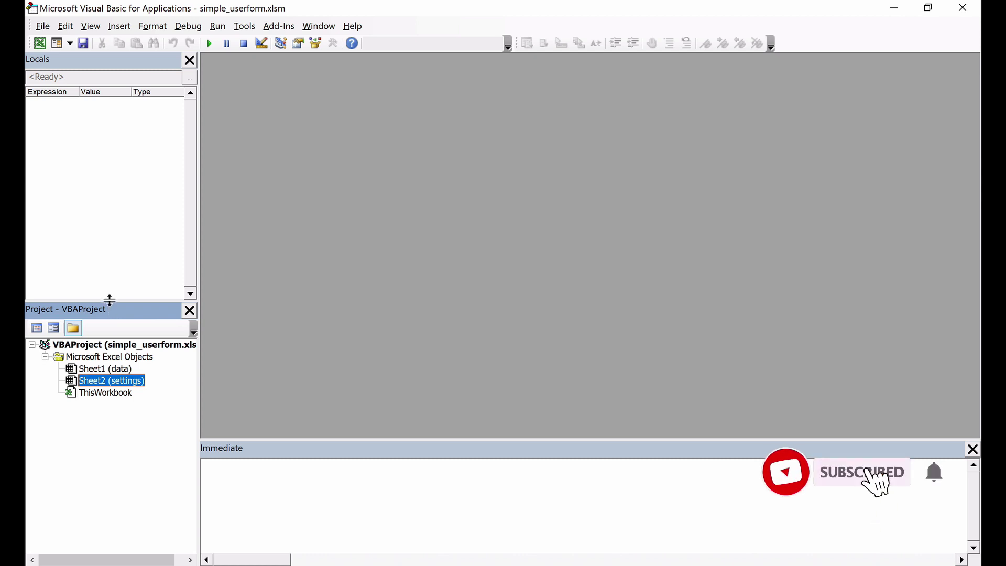
{"action": "left_click_drag", "start_coordinate": [107, 303], "coordinate": [117, 150]}
{"action": "right_click", "coordinate": [91, 243]}
{"action": "mouse_move", "coordinate": [60, 316]}
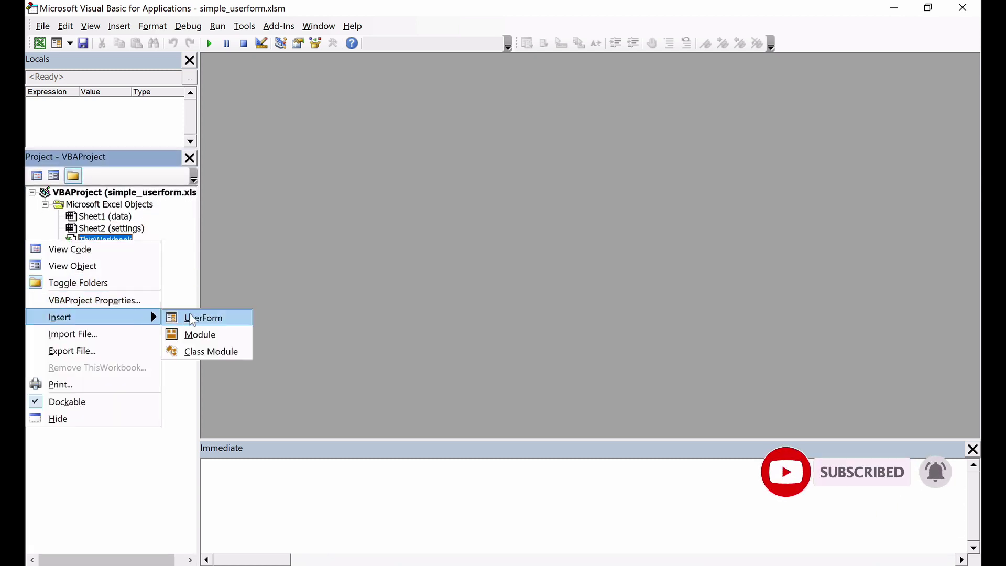
{"action": "left_click", "coordinate": [195, 317]}
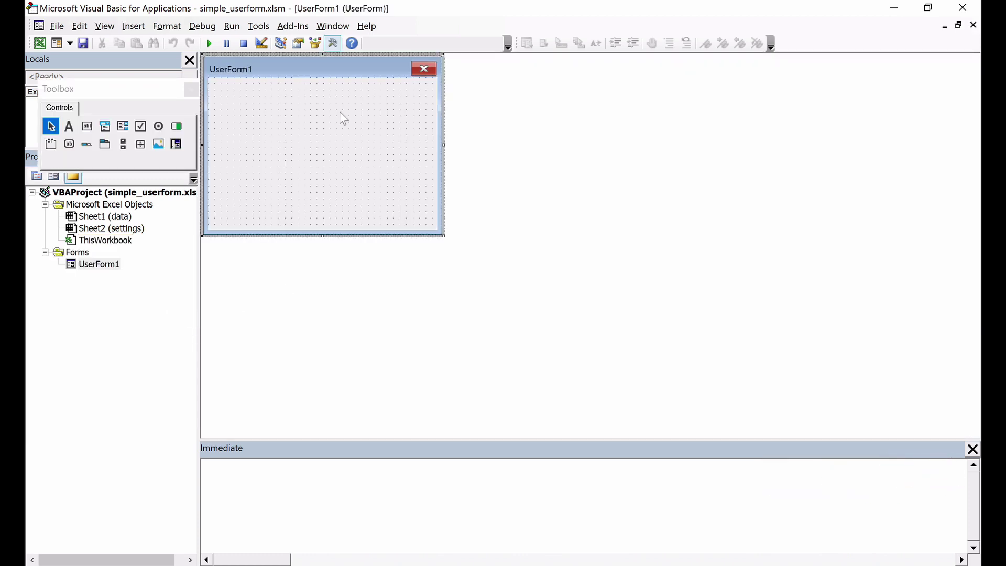
Draw a Label1 control near the top-left corner of UserForm1
{"action": "left_click", "coordinate": [69, 125]}
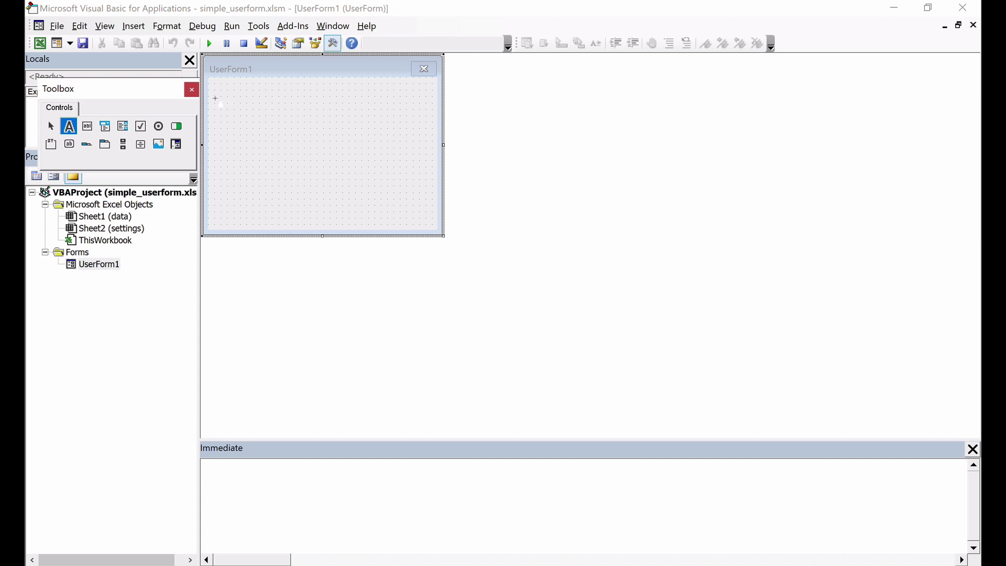
{"action": "left_click_drag", "start_coordinate": [219, 95], "coordinate": [307, 124]}
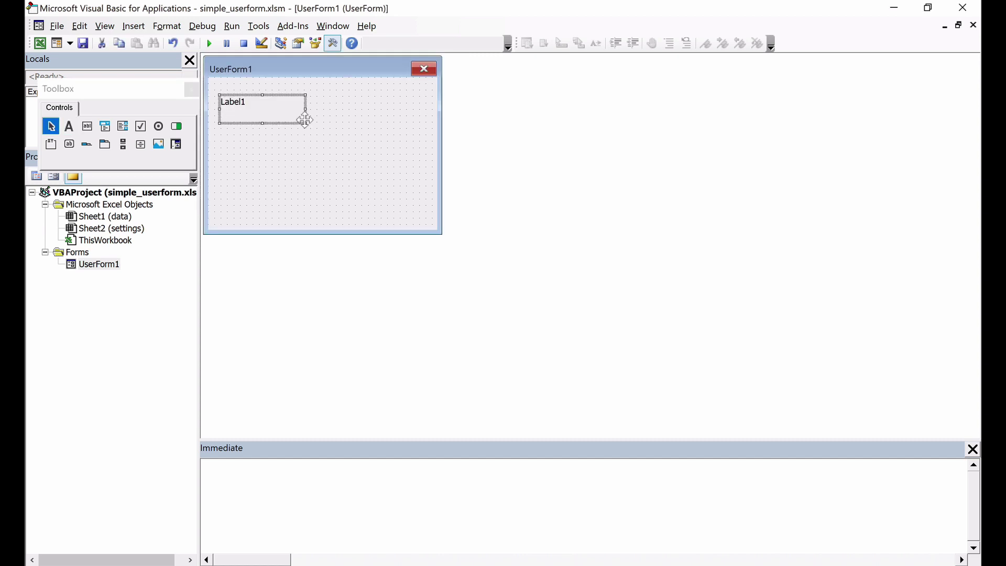
{"action": "left_click", "coordinate": [244, 101]}
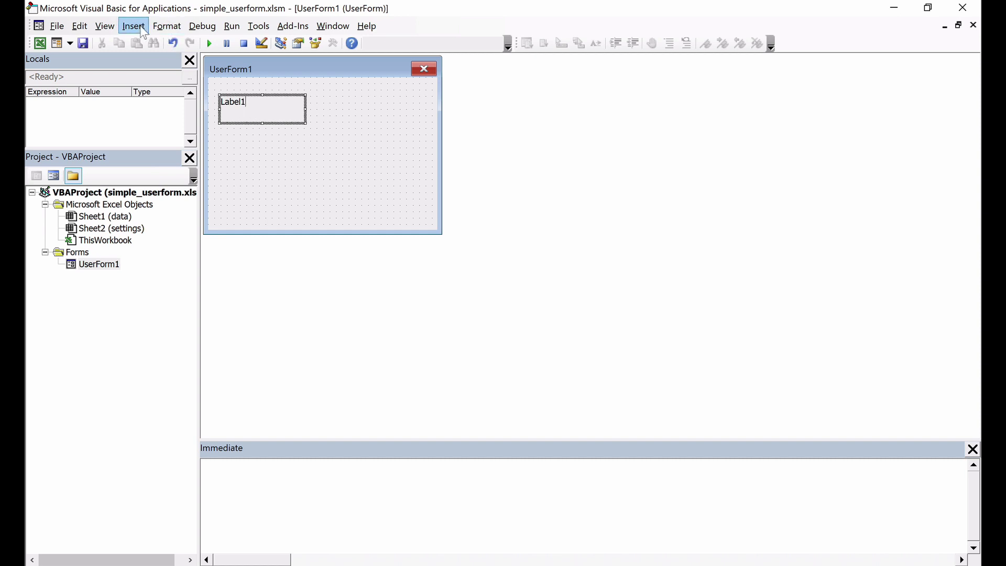
{"action": "left_click", "coordinate": [106, 29]}
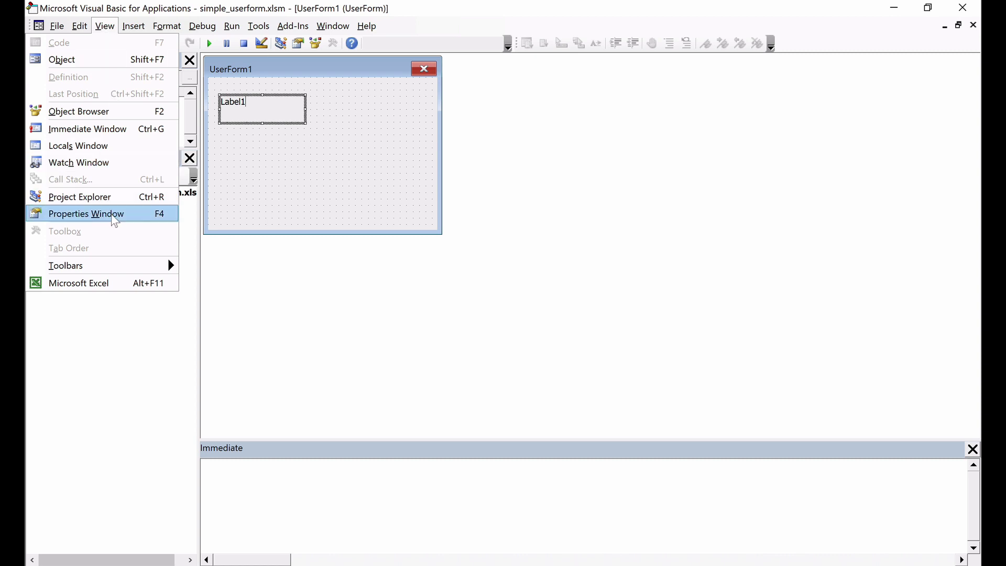
Show Label1 in the Properties window and resize the Project and Properties panes
{"action": "left_click", "coordinate": [115, 220]}
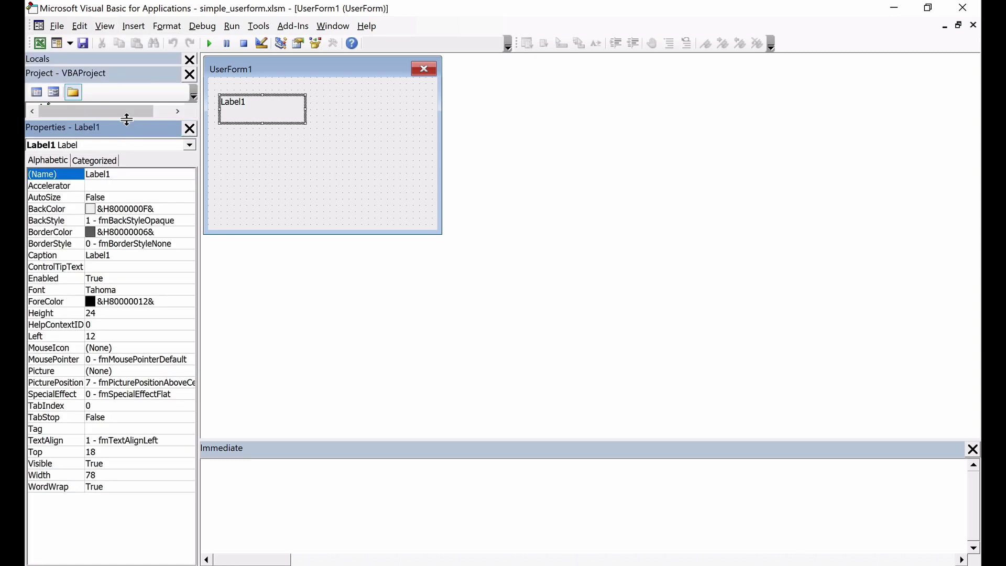
{"action": "left_click_drag", "start_coordinate": [127, 119], "coordinate": [128, 321]}
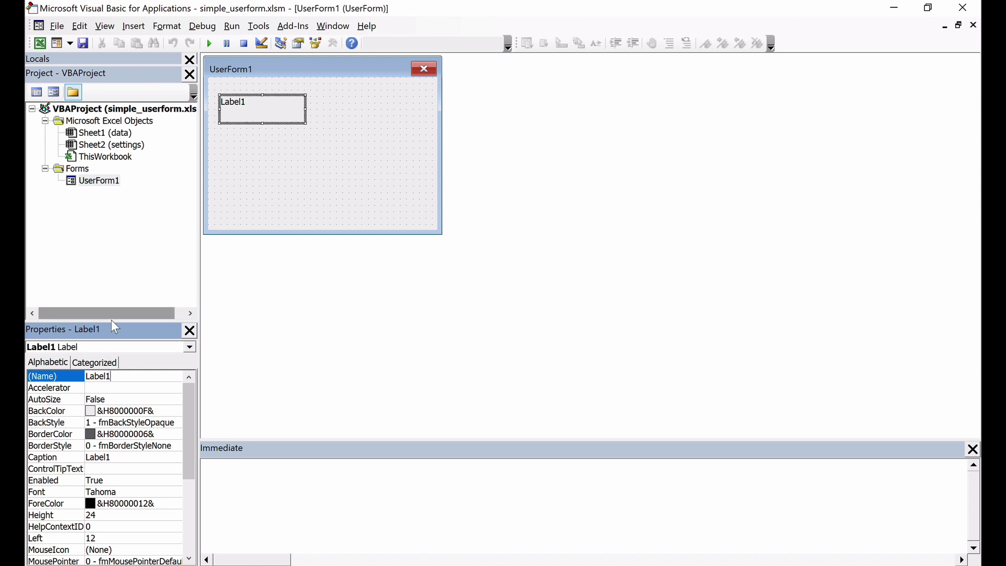
{"action": "left_click_drag", "start_coordinate": [112, 321], "coordinate": [122, 253]}
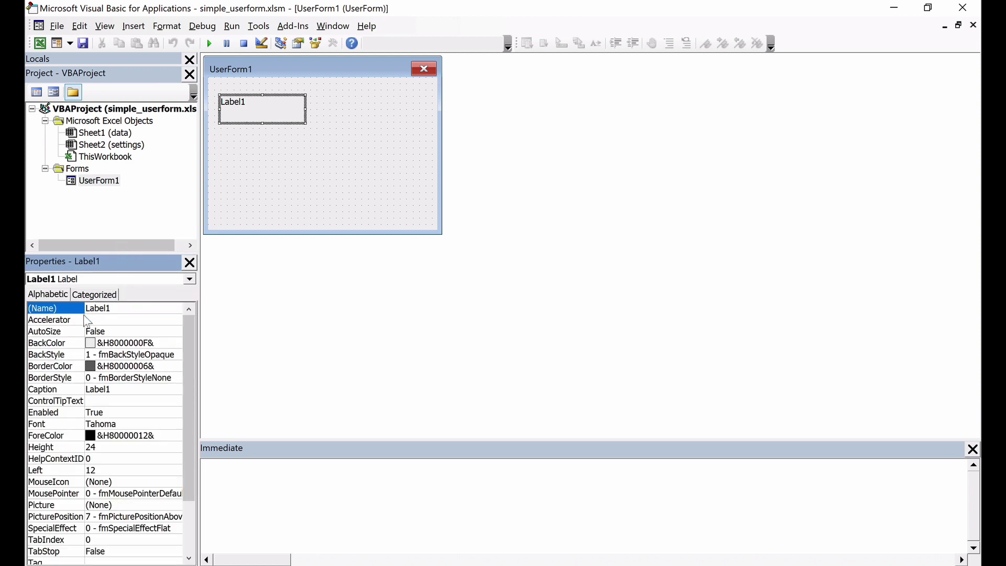
Set Label1's caption to 'Name' and shorten the label's height
{"action": "left_click", "coordinate": [120, 390]}
{"action": "key", "text": "BackSpace"}
{"action": "key", "text": "BackSpace"}
{"action": "key", "text": "BackSpace"}
{"action": "key", "text": "BackSpace"}
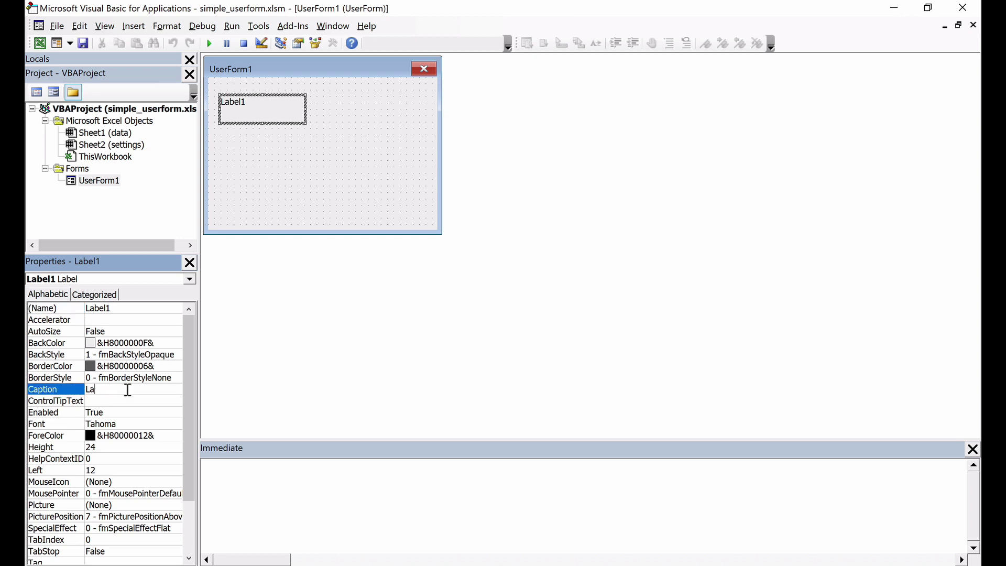
{"action": "key", "text": "BackSpace"}
{"action": "key", "text": "BackSpace"}
{"action": "type", "text": "Name"}
{"action": "key", "text": "Return"}
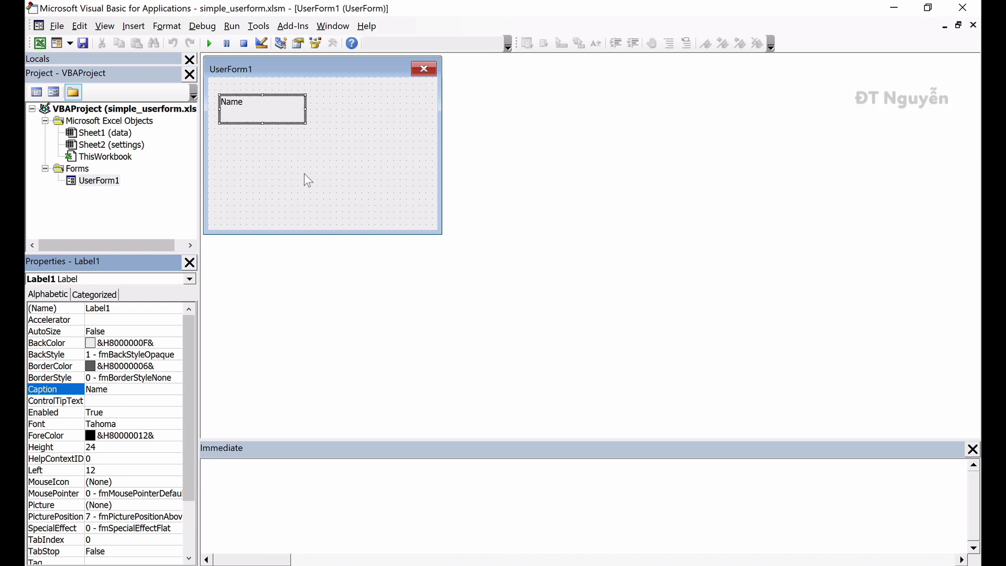
{"action": "left_click", "coordinate": [303, 173]}
{"action": "left_click", "coordinate": [254, 105]}
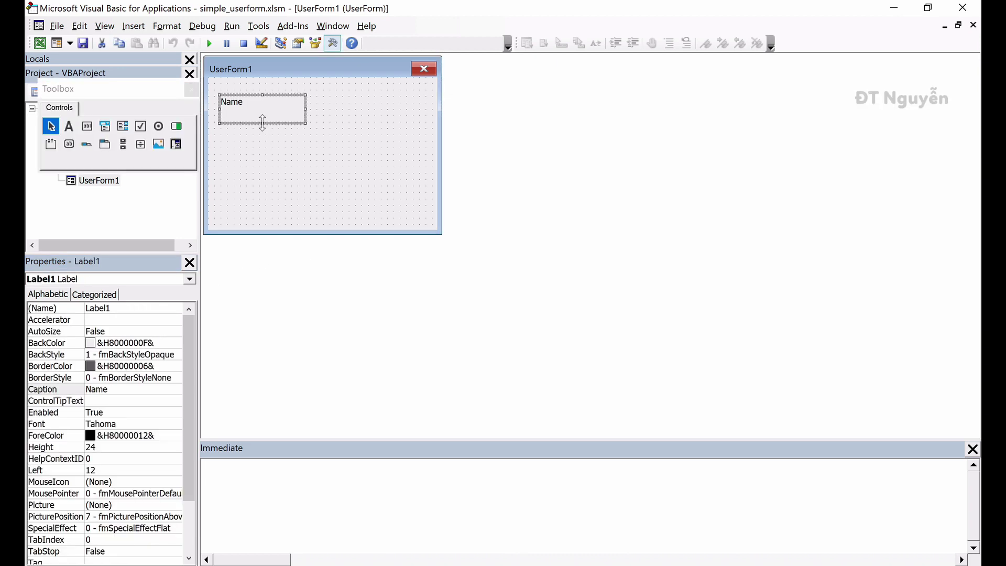
{"action": "left_click_drag", "start_coordinate": [262, 124], "coordinate": [262, 118]}
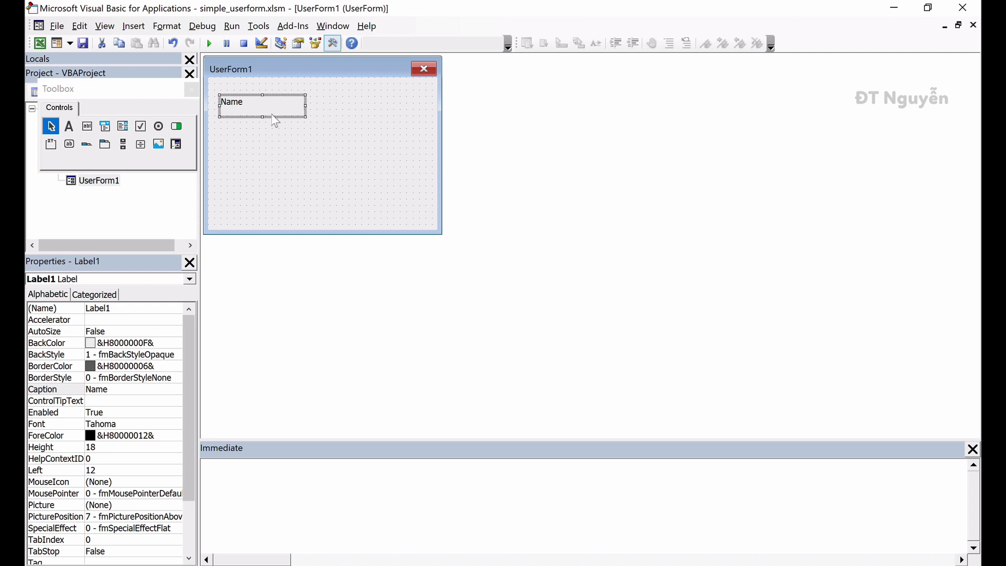
Set the Name label's font to 14-point Tahoma
{"action": "left_click", "coordinate": [190, 332]}
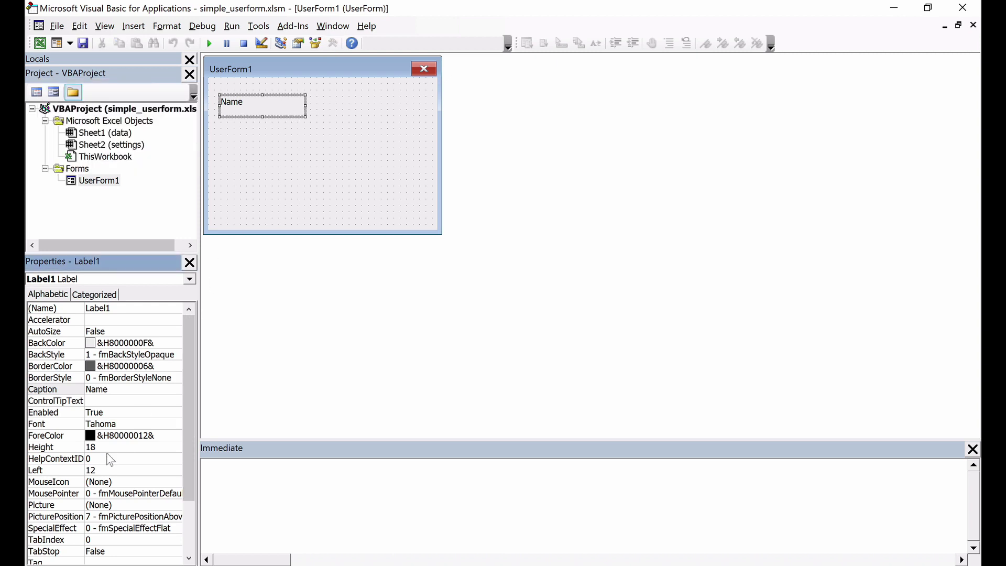
{"action": "left_click", "coordinate": [121, 425]}
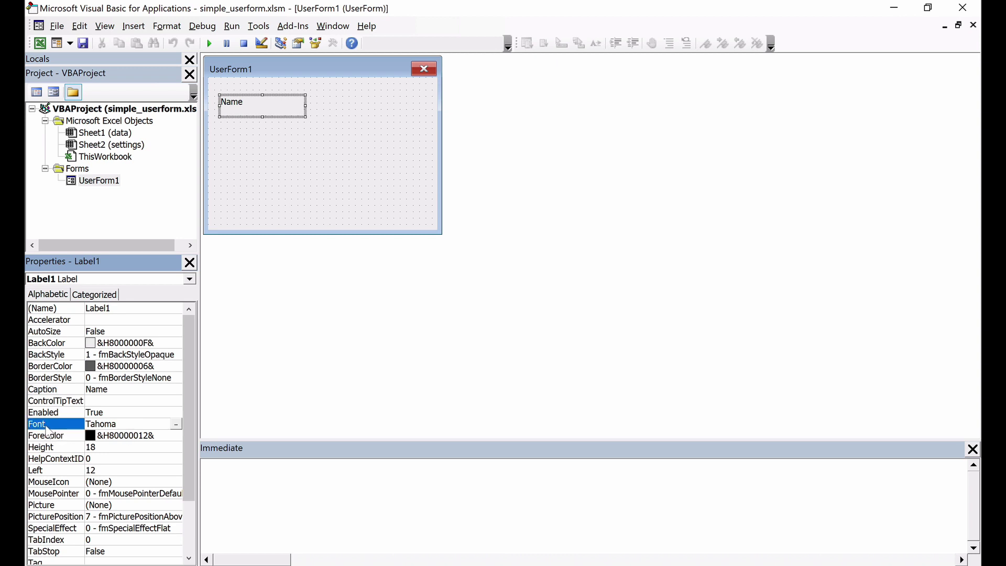
{"action": "left_click", "coordinate": [175, 423]}
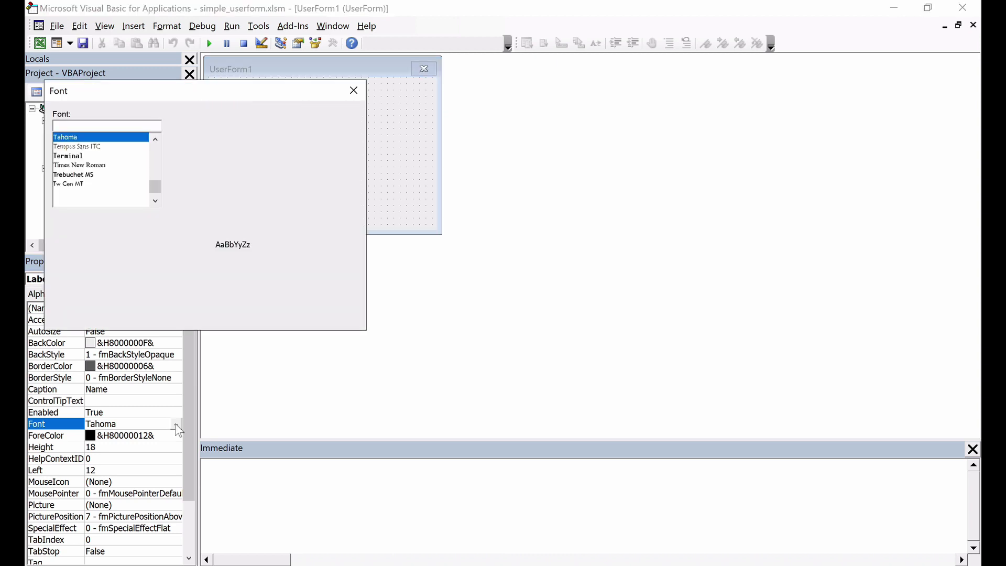
{"action": "left_click_drag", "start_coordinate": [157, 97], "coordinate": [301, 210]}
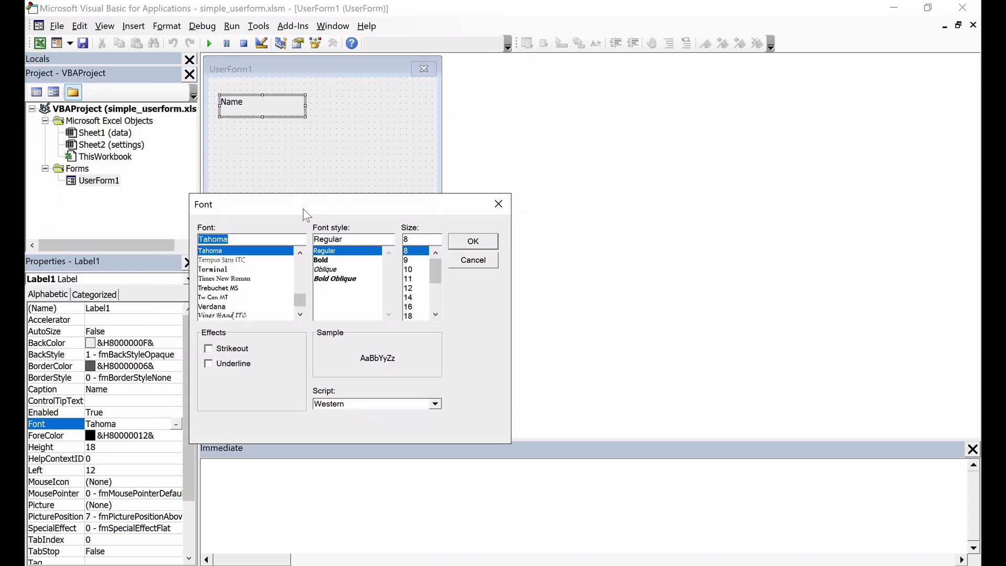
{"action": "left_click", "coordinate": [414, 297]}
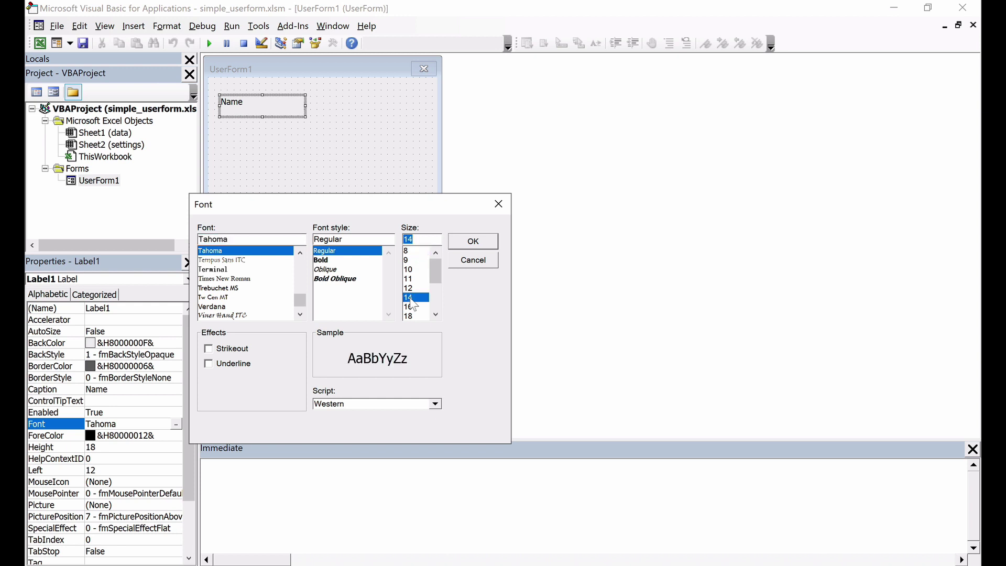
{"action": "left_click", "coordinate": [467, 244]}
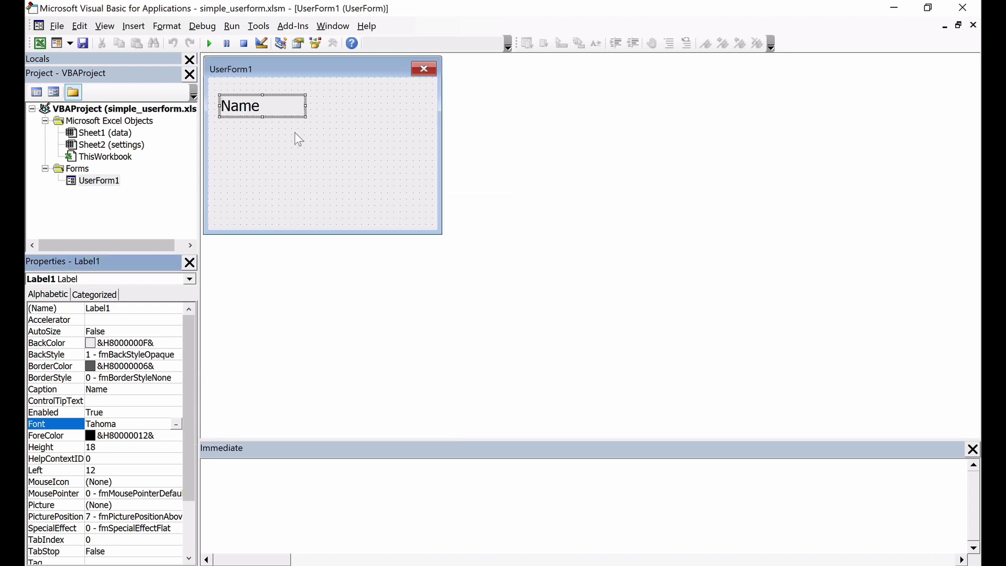
{"action": "left_click", "coordinate": [307, 105]}
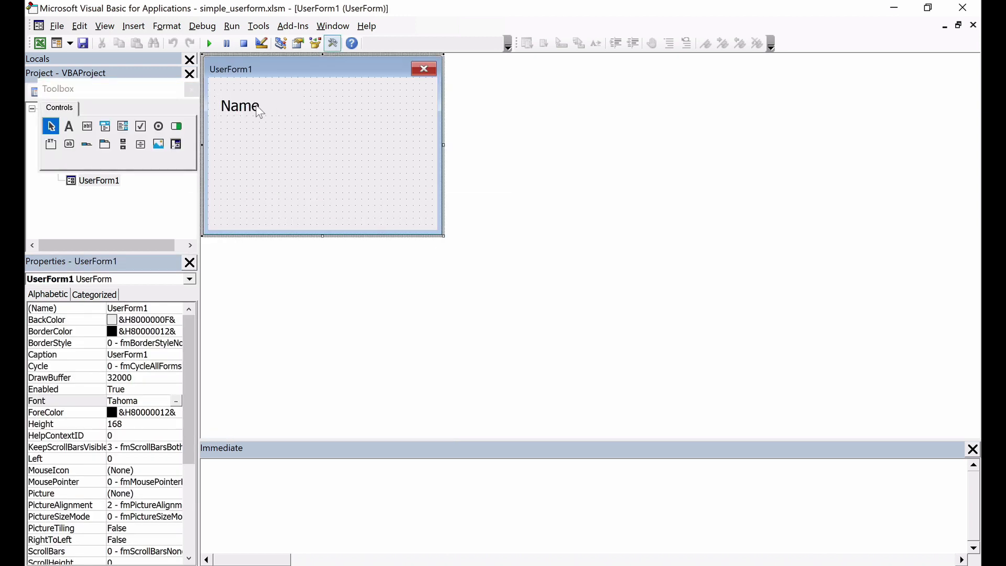
{"action": "left_click", "coordinate": [286, 107]}
{"action": "left_click_drag", "start_coordinate": [305, 106], "coordinate": [282, 106]}
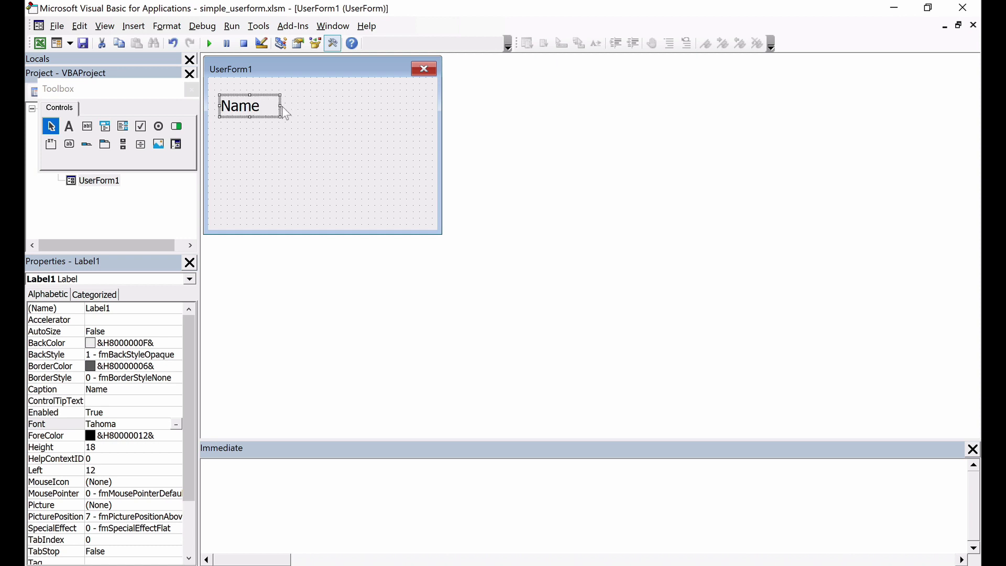
{"action": "key", "text": "ctrl+c"}
{"action": "key", "text": "ctrl+v"}
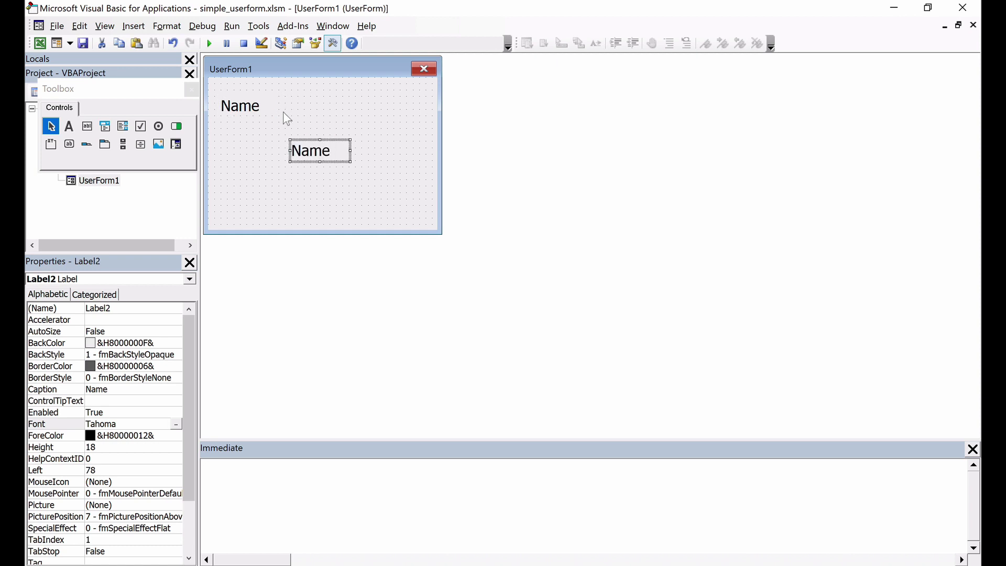
{"action": "mouse_move", "coordinate": [302, 146]}
{"action": "left_mouse_down"}
{"action": "mouse_move", "coordinate": [260, 144]}
{"action": "mouse_move", "coordinate": [240, 130]}
{"action": "left_mouse_up"}
{"action": "double_click", "coordinate": [243, 138]}
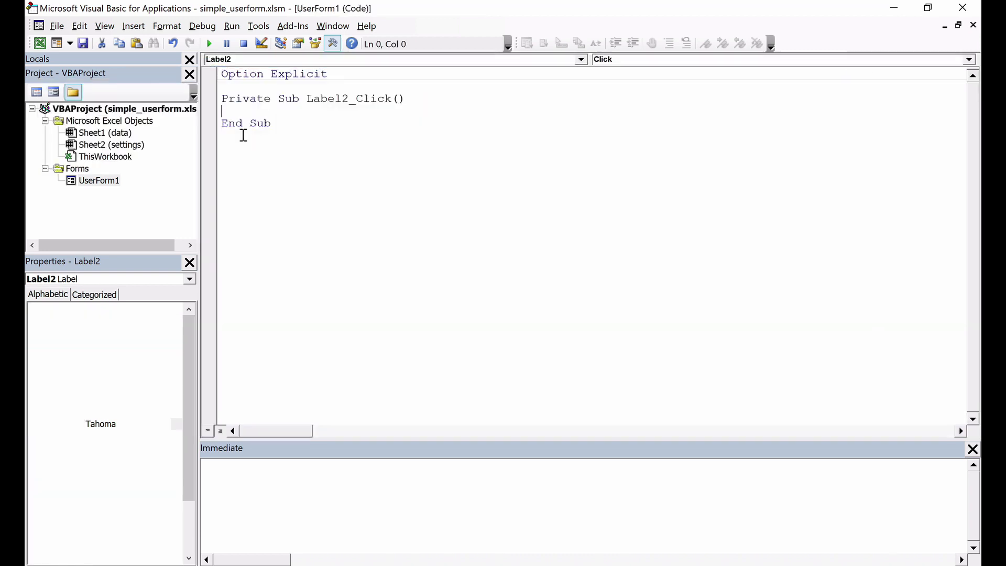
{"action": "double_click", "coordinate": [99, 181]}
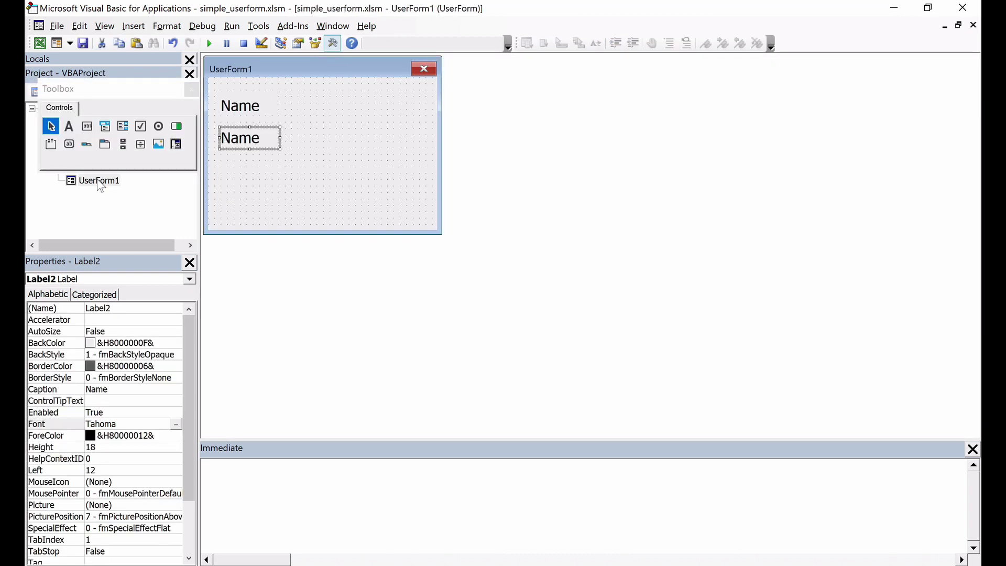
{"action": "left_click", "coordinate": [121, 390]}
{"action": "left_click", "coordinate": [77, 392]}
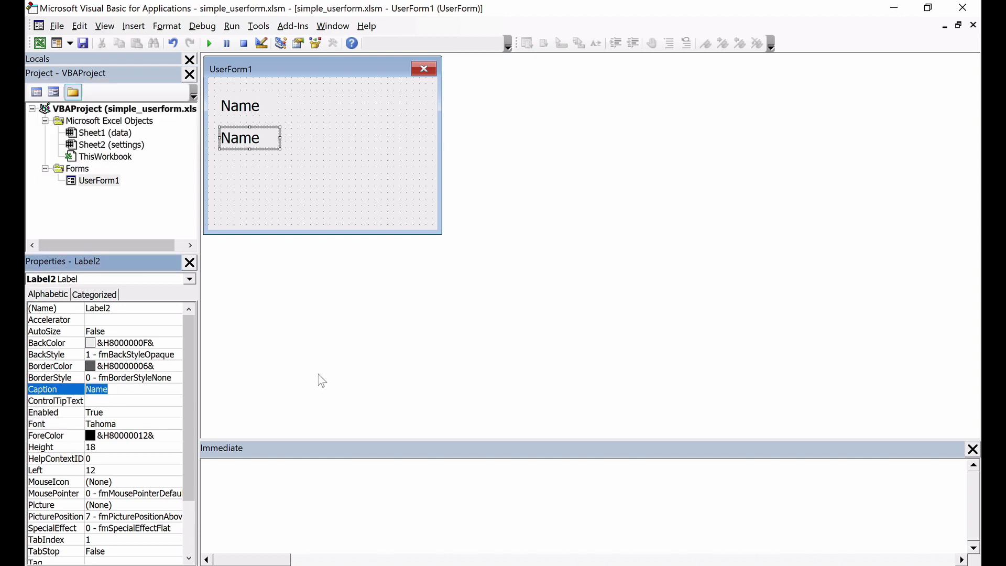
{"action": "type", "text": "Email"}
{"action": "key", "text": "Return"}
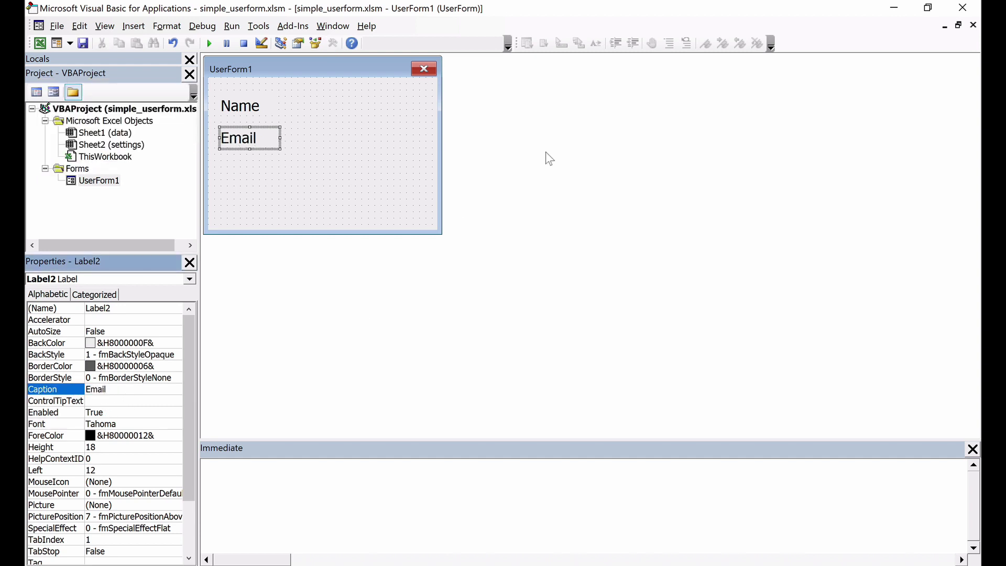
{"action": "left_click", "coordinate": [352, 128]}
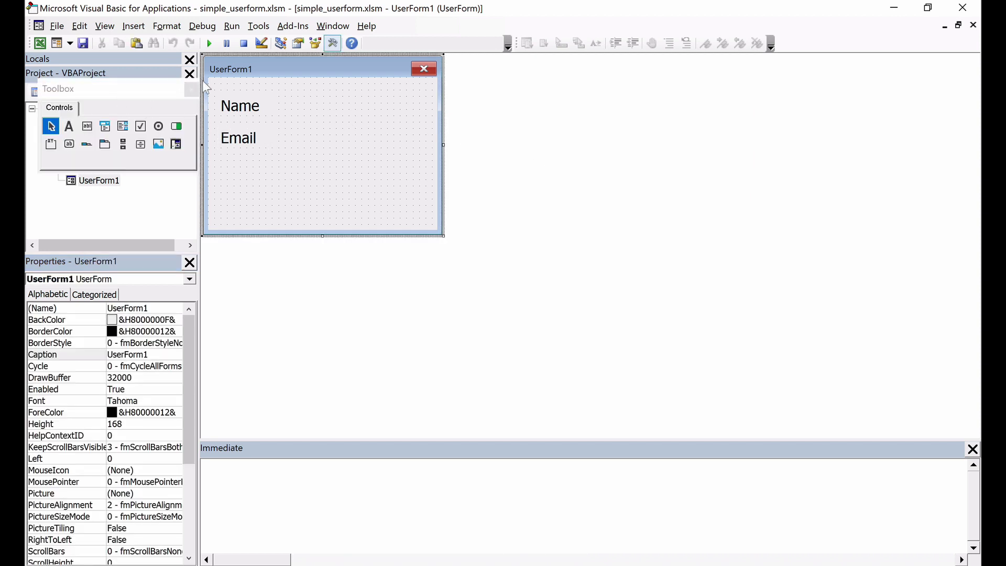
{"action": "left_click", "coordinate": [117, 91]}
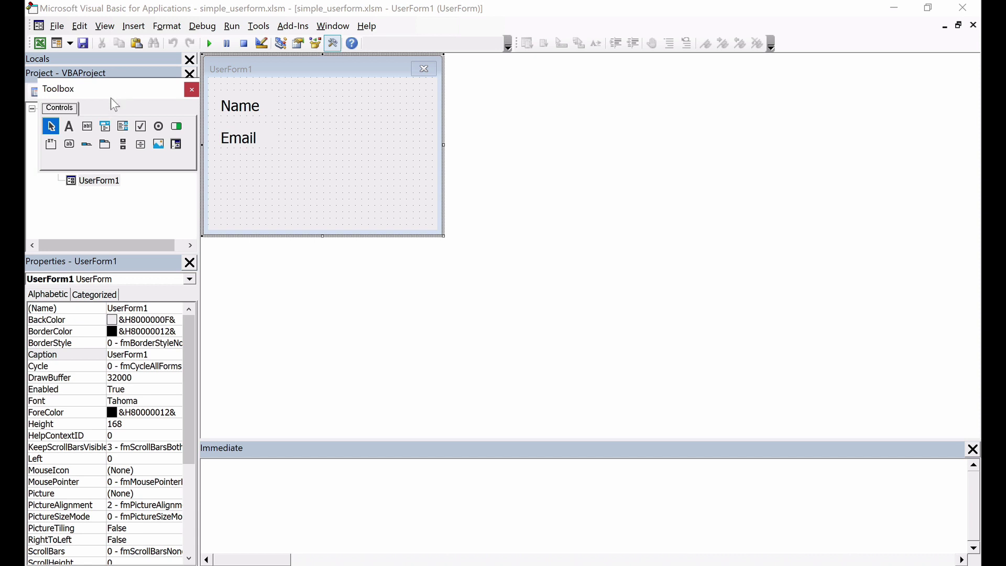
{"action": "left_click", "coordinate": [87, 127]}
{"action": "left_click_drag", "start_coordinate": [272, 92], "coordinate": [408, 116]}
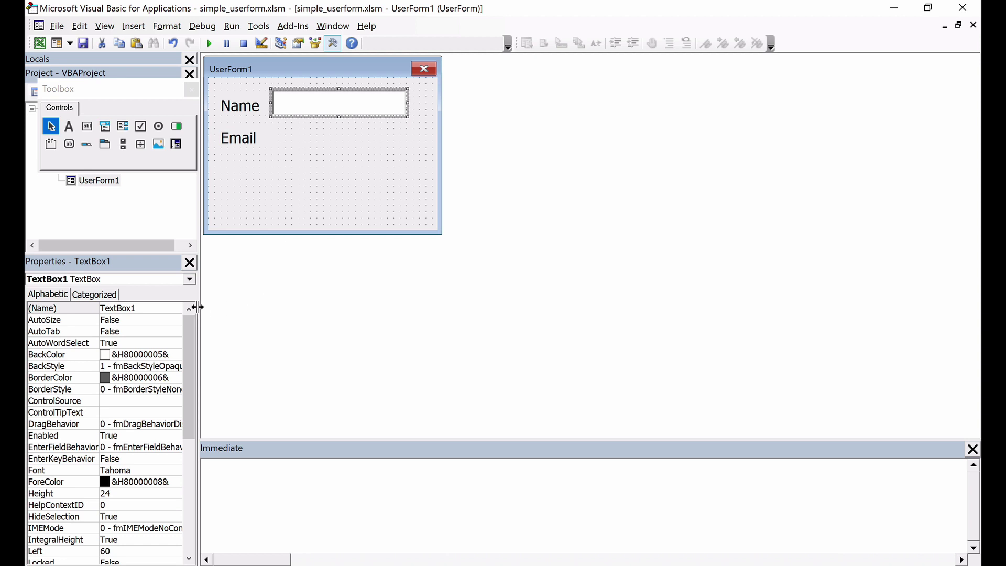
{"action": "left_click_drag", "start_coordinate": [199, 305], "coordinate": [225, 311]}
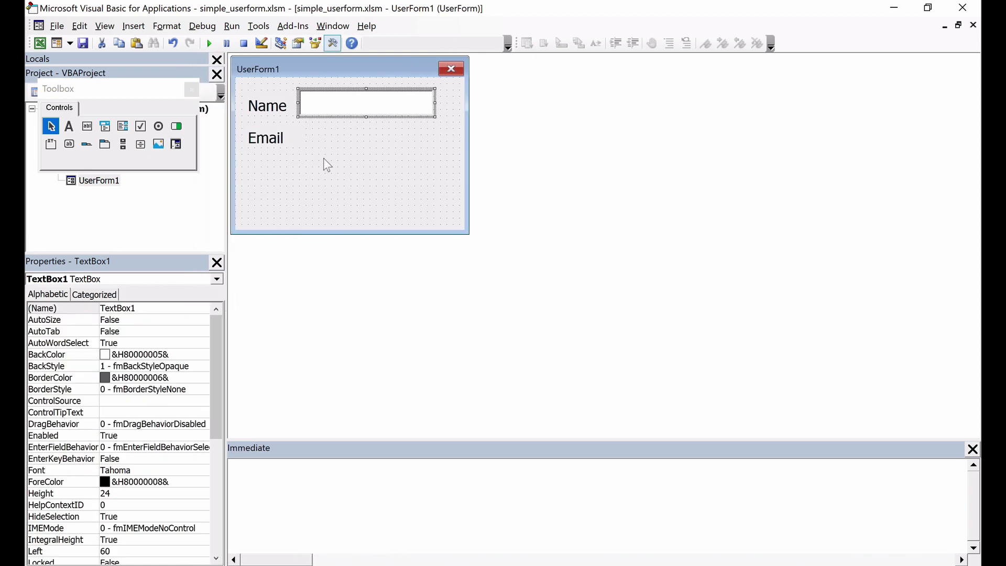
{"action": "left_click", "coordinate": [150, 308]}
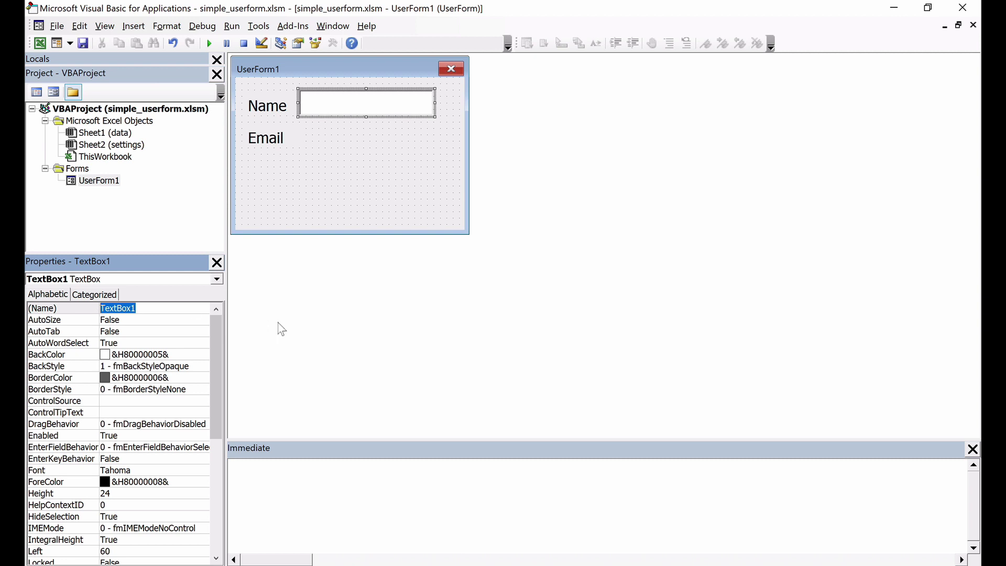
{"action": "type", "text": "t"}
{"action": "type", "text": "xtName"}
{"action": "key", "text": "Return"}
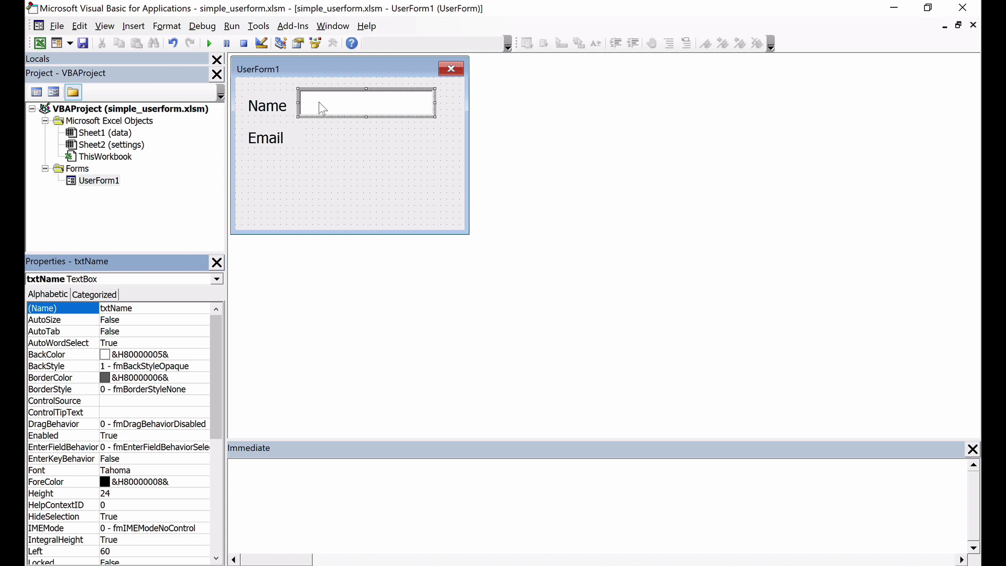
{"action": "left_click", "coordinate": [344, 140]}
{"action": "left_click", "coordinate": [368, 102]}
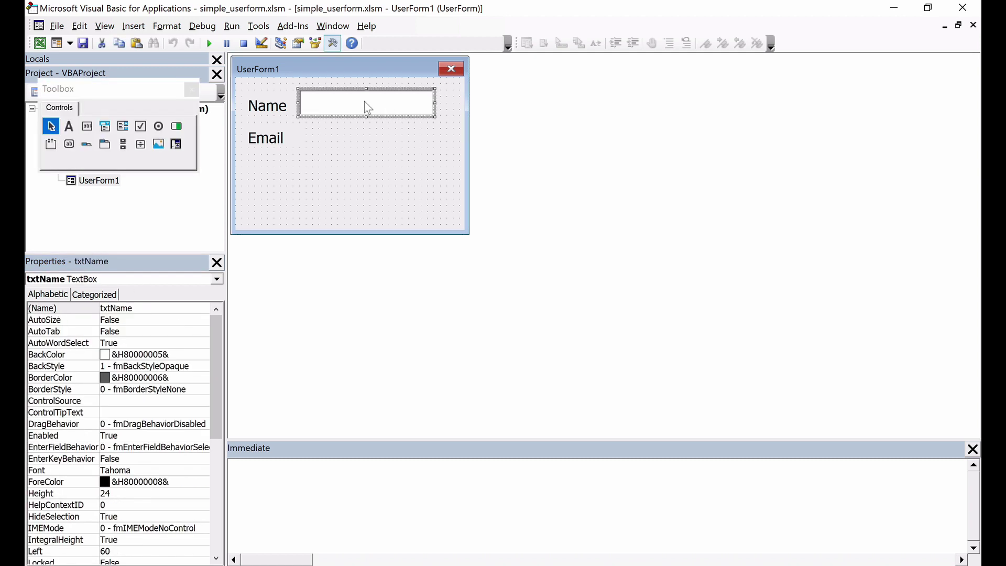
{"action": "key", "text": "ctrl+c"}
{"action": "key", "text": "ctrl+v"}
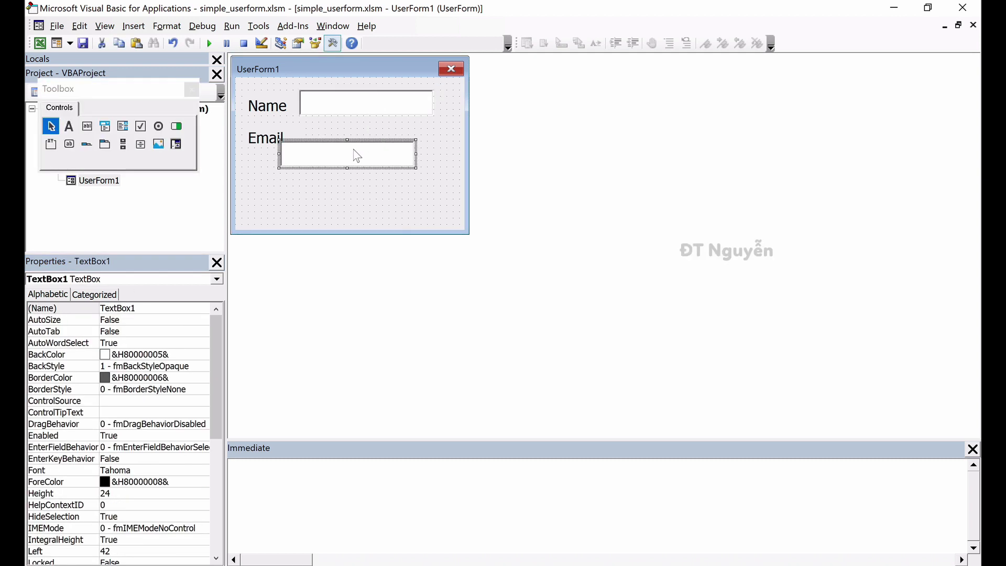
{"action": "left_click_drag", "start_coordinate": [358, 155], "coordinate": [374, 138]}
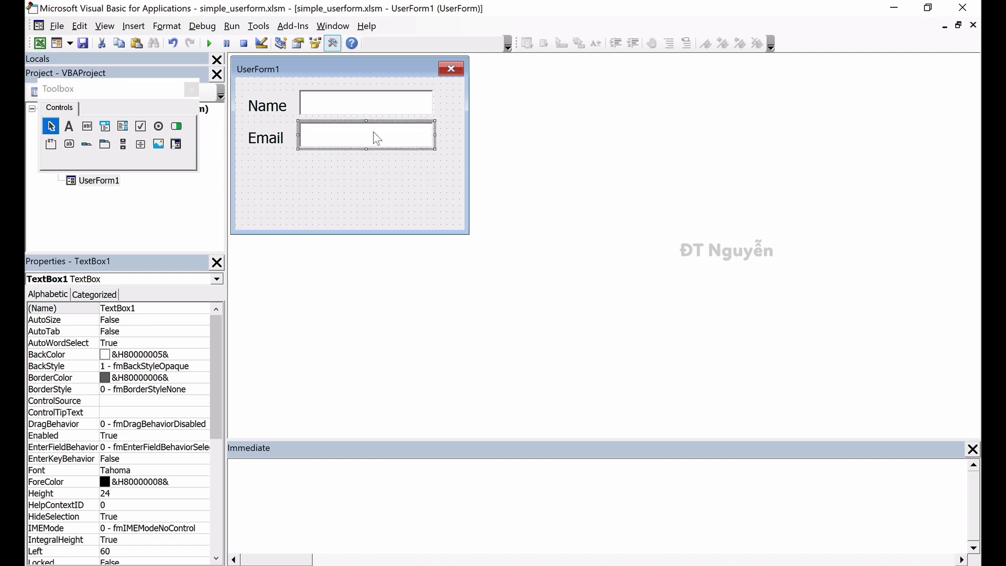
{"action": "left_click", "coordinate": [86, 308]}
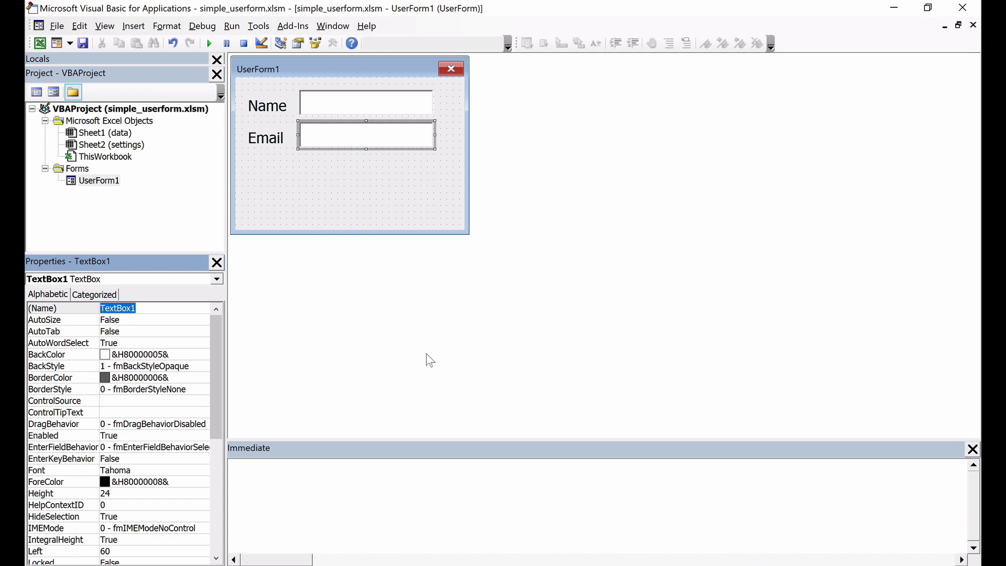
{"action": "type", "text": "txt"}
{"action": "type", "text": "Email"}
{"action": "key", "text": "Return"}
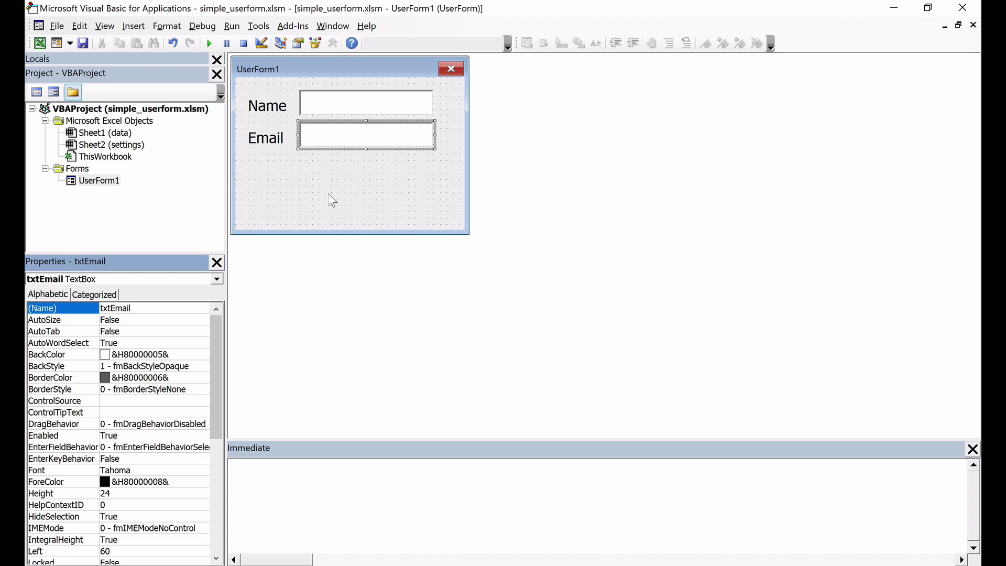
{"action": "left_click", "coordinate": [277, 167]}
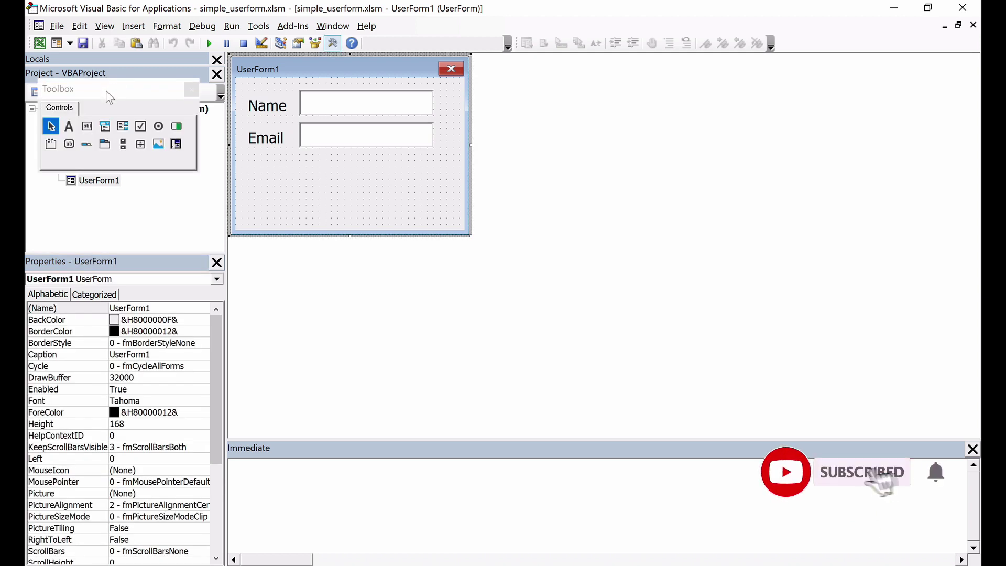
{"action": "left_click_drag", "start_coordinate": [110, 96], "coordinate": [142, 110]}
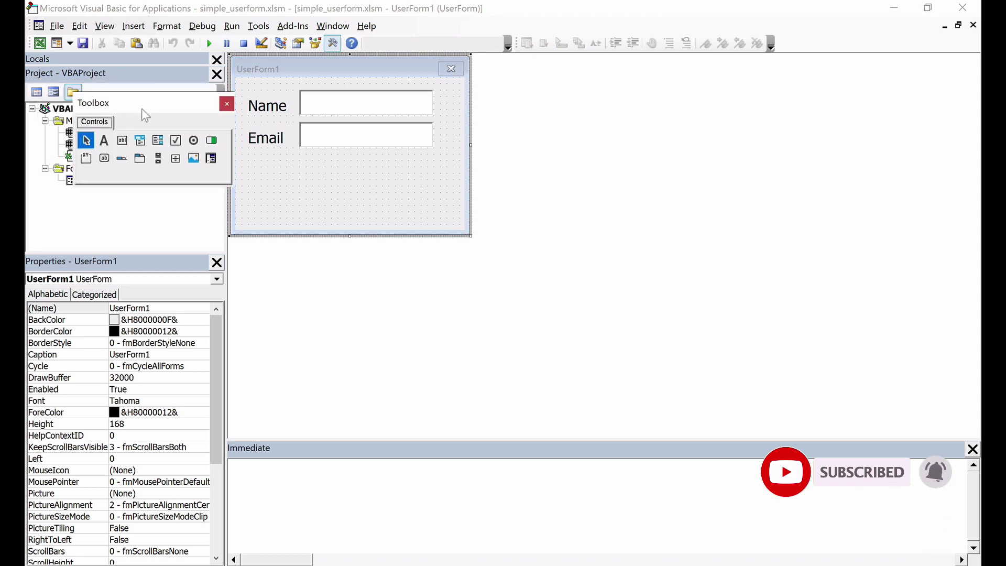
{"action": "left_click", "coordinate": [104, 160]}
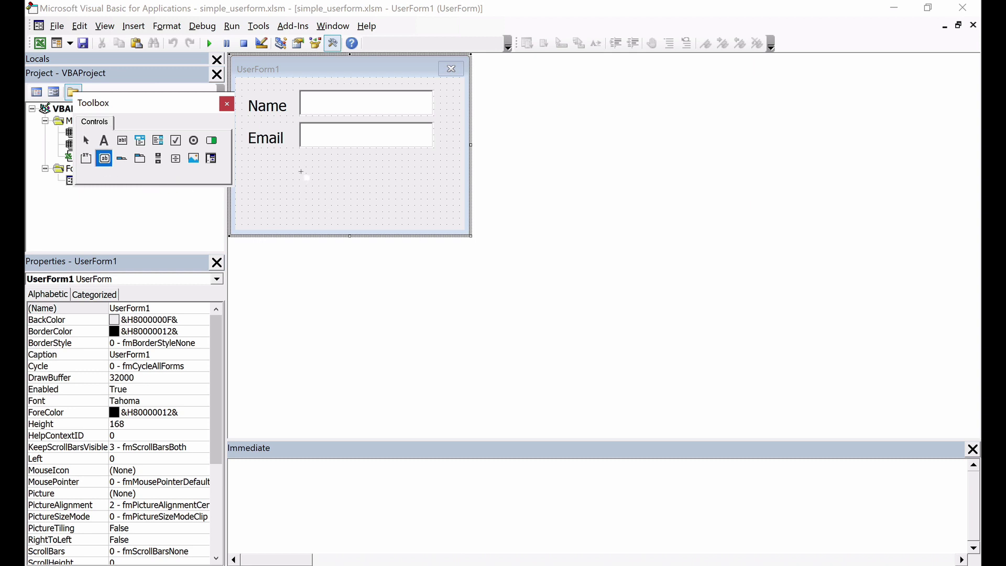
{"action": "left_click_drag", "start_coordinate": [301, 172], "coordinate": [434, 200]}
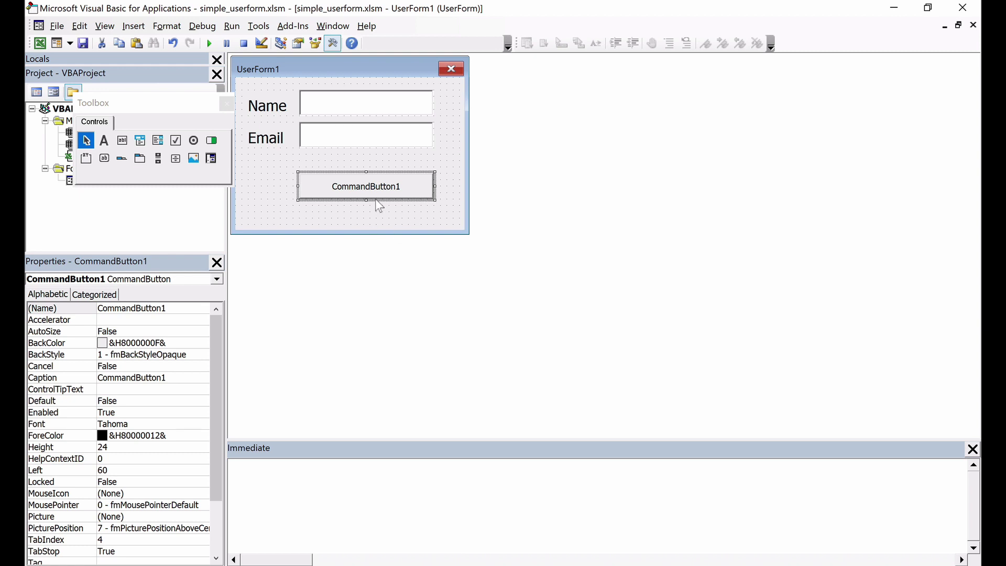
{"action": "left_click", "coordinate": [136, 309]}
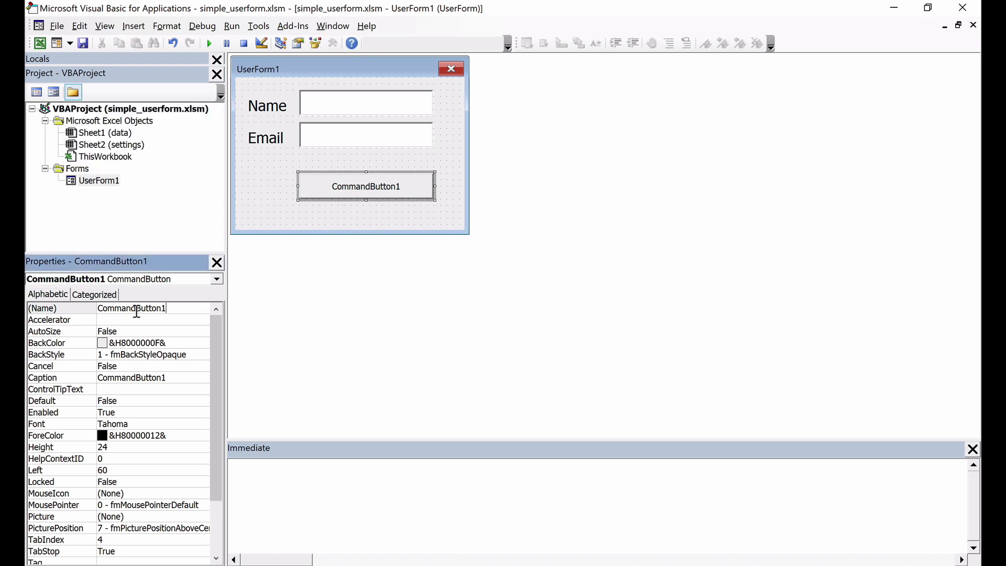
{"action": "double_click", "coordinate": [136, 310]}
{"action": "type", "text": "bt"}
{"action": "type", "text": "nS"}
{"action": "type", "text": "ave"}
{"action": "key", "text": "Return"}
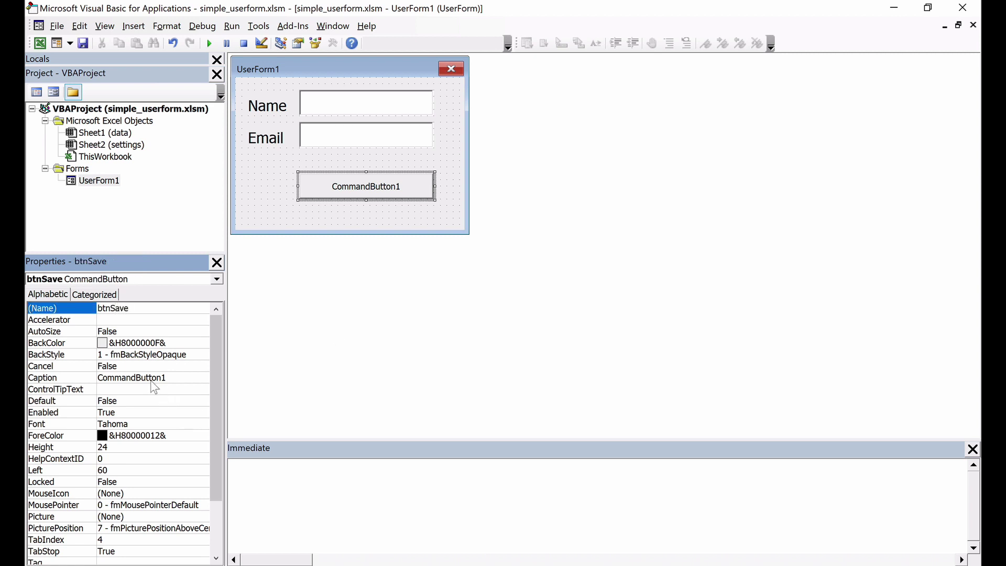
{"action": "left_click", "coordinate": [173, 377]}
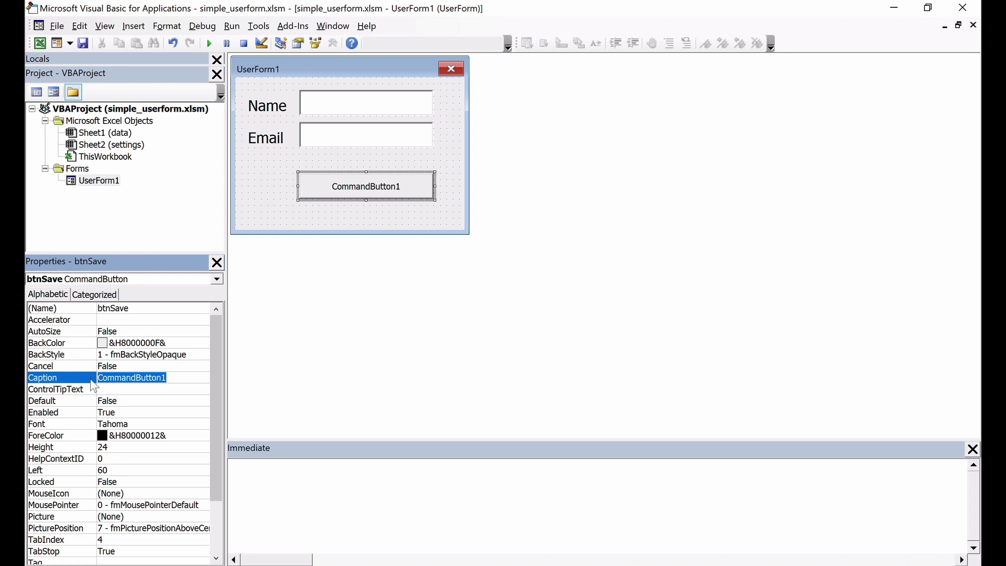
{"action": "type", "text": "Save"}
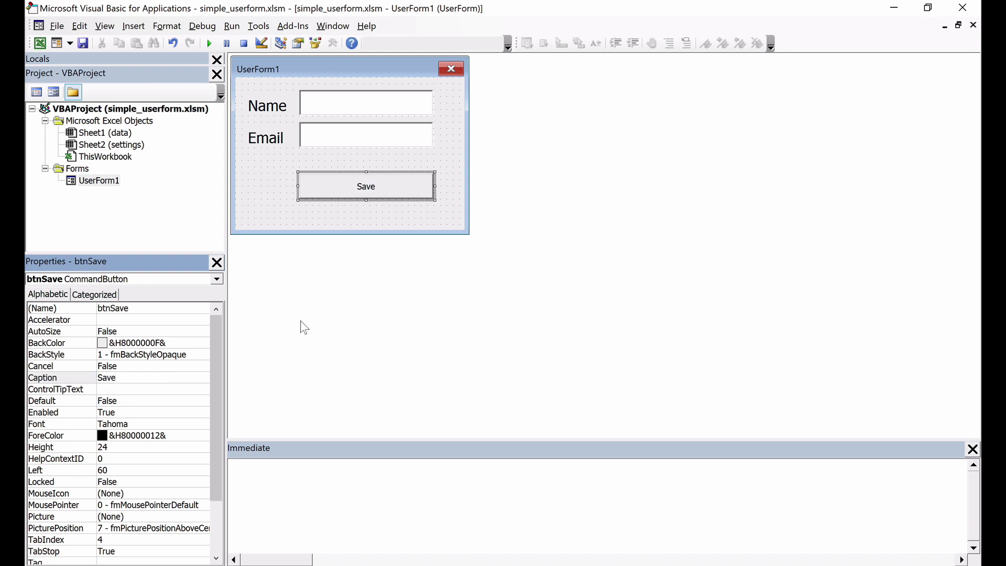
{"action": "left_click", "coordinate": [452, 215]}
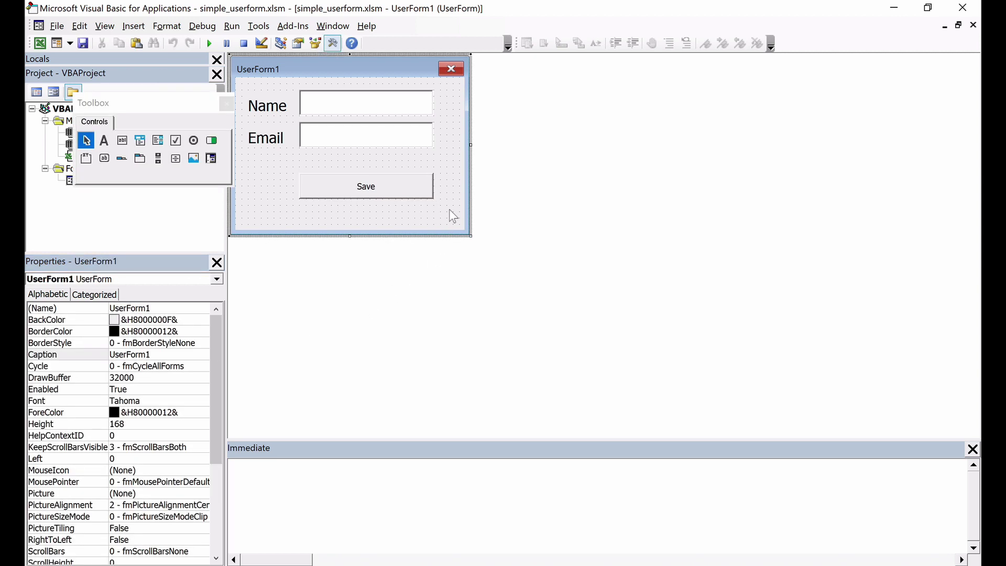
{"action": "left_click", "coordinate": [321, 107]}
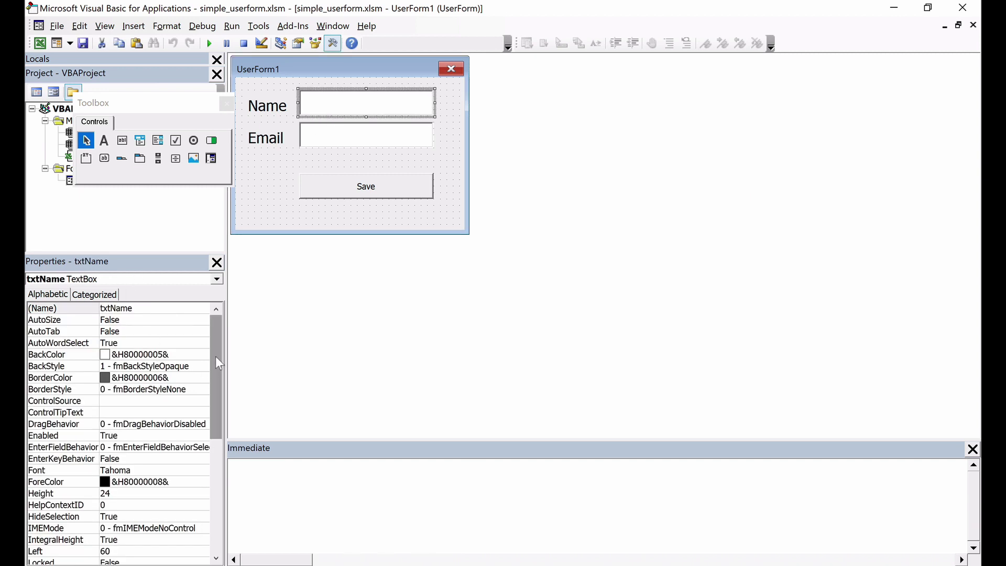
{"action": "left_click_drag", "start_coordinate": [215, 356], "coordinate": [204, 477]}
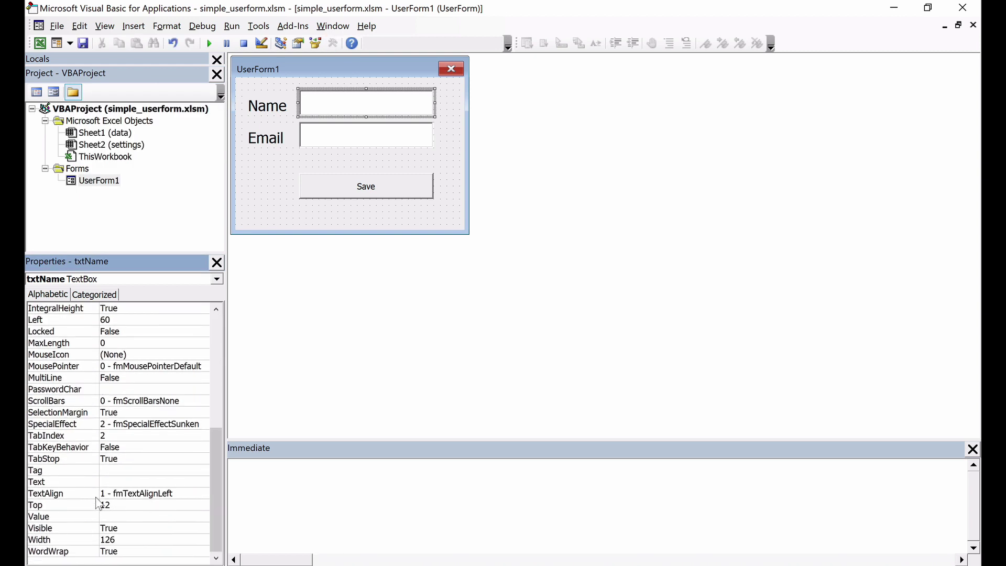
{"action": "left_click", "coordinate": [112, 437]}
{"action": "type", "text": "3"}
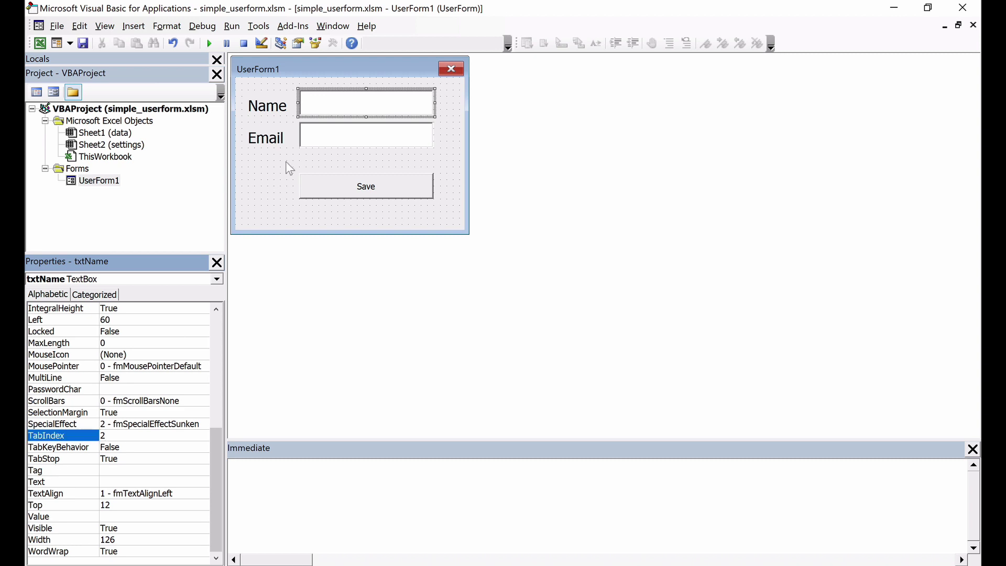
{"action": "left_click", "coordinate": [333, 142]}
{"action": "left_click", "coordinate": [333, 143]}
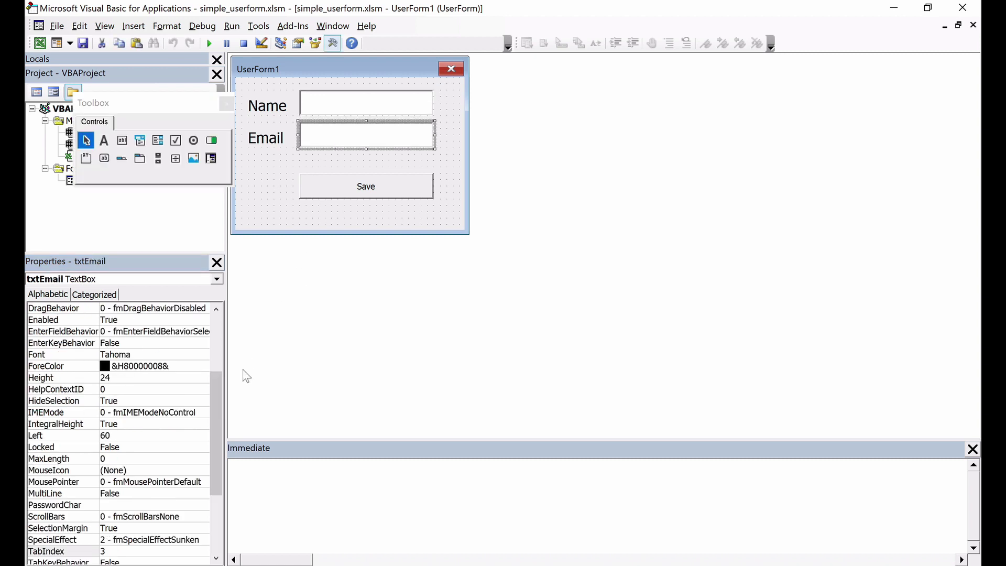
{"action": "left_click_drag", "start_coordinate": [219, 393], "coordinate": [216, 456]}
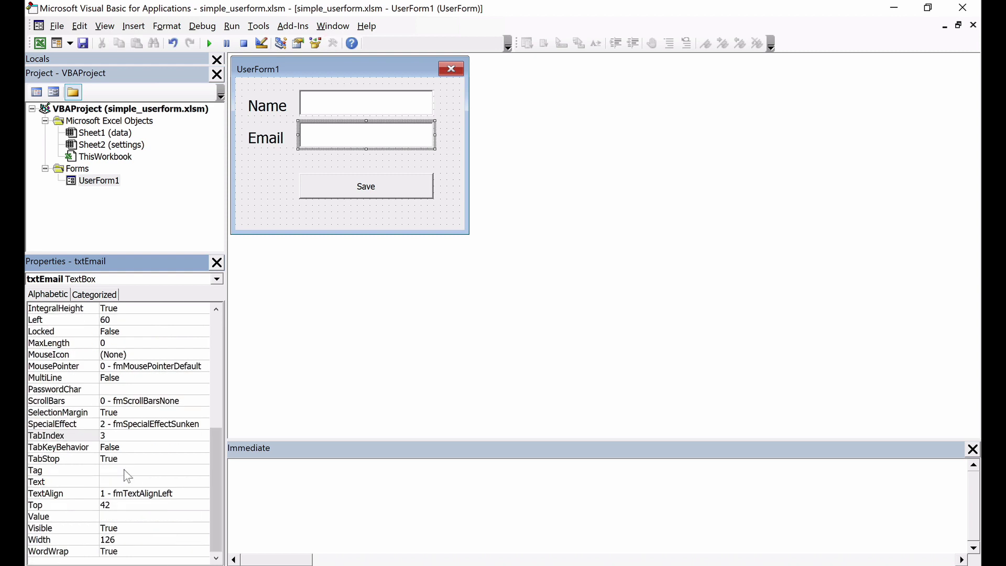
{"action": "left_click", "coordinate": [115, 436]}
{"action": "left_click", "coordinate": [412, 190]}
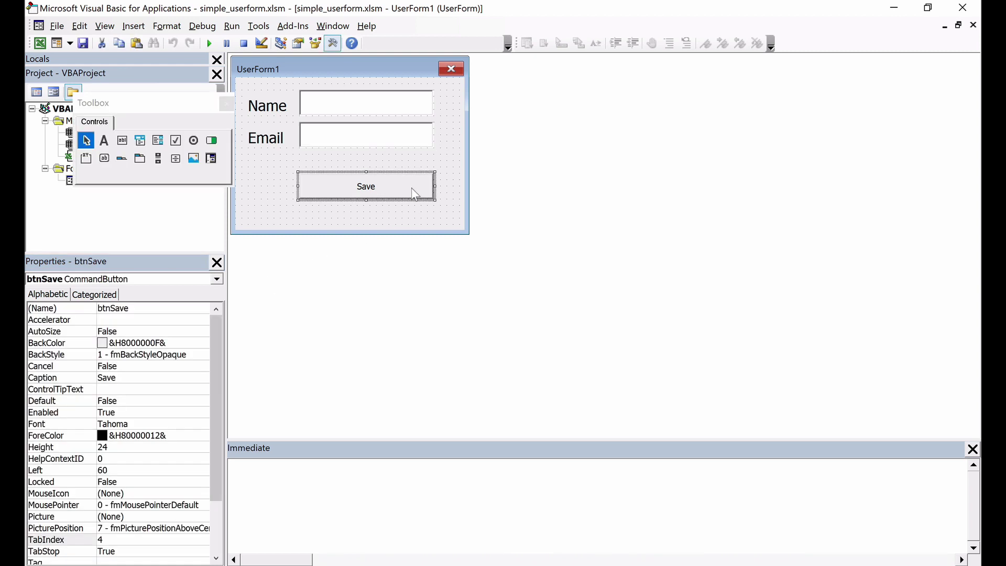
{"action": "left_click_drag", "start_coordinate": [216, 338], "coordinate": [219, 444]}
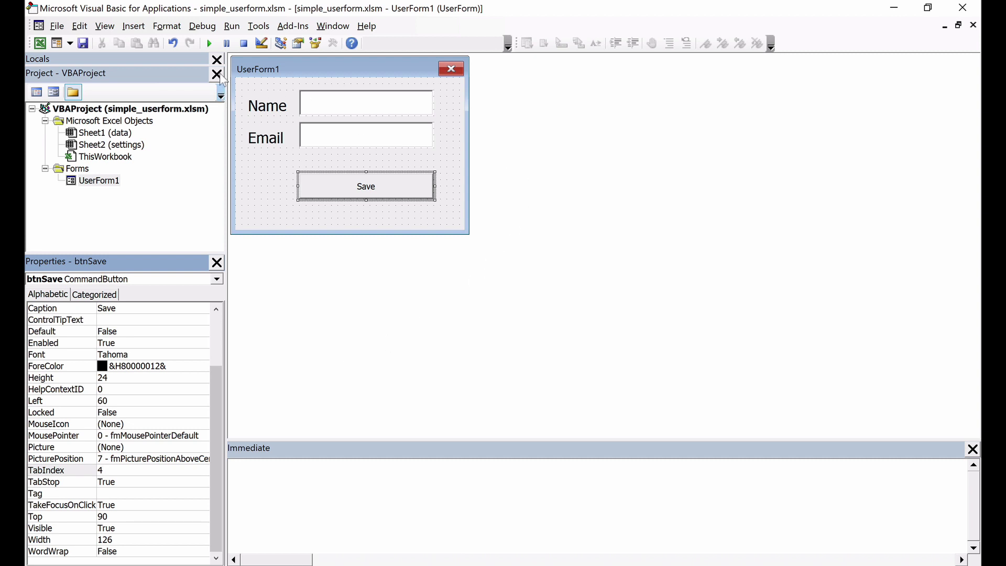
{"action": "left_click", "coordinate": [211, 48]}
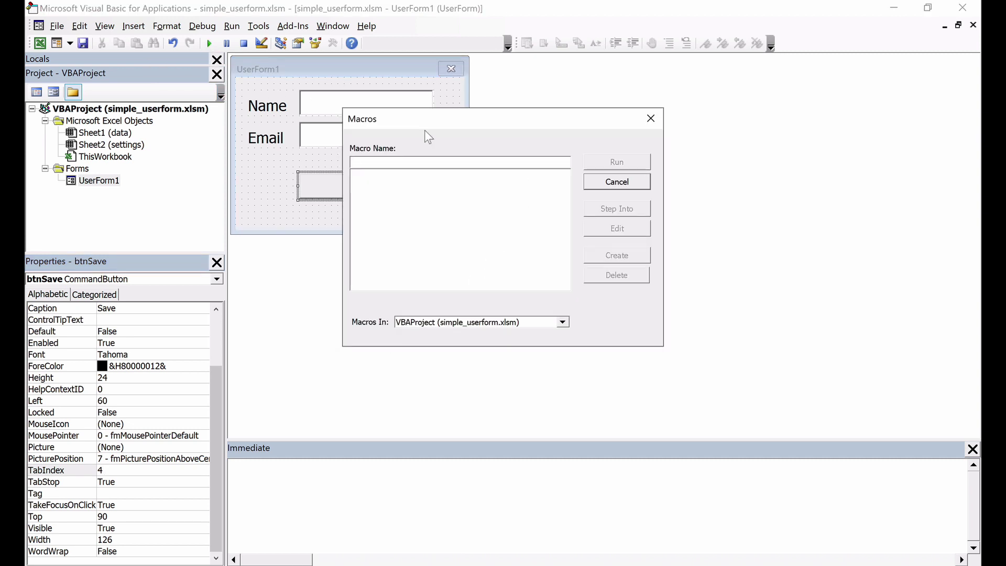
{"action": "left_click", "coordinate": [605, 186]}
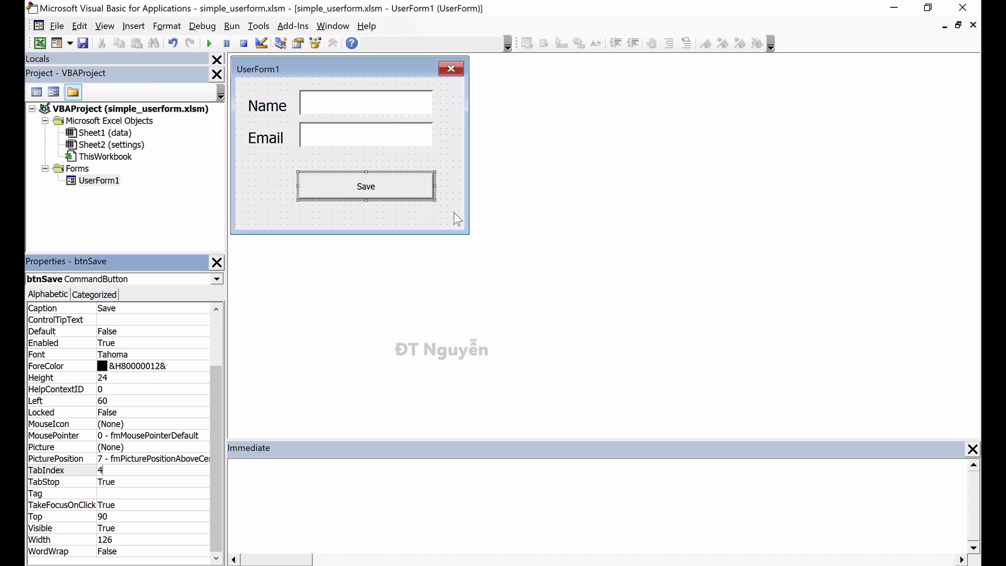
{"action": "left_click", "coordinate": [324, 64]}
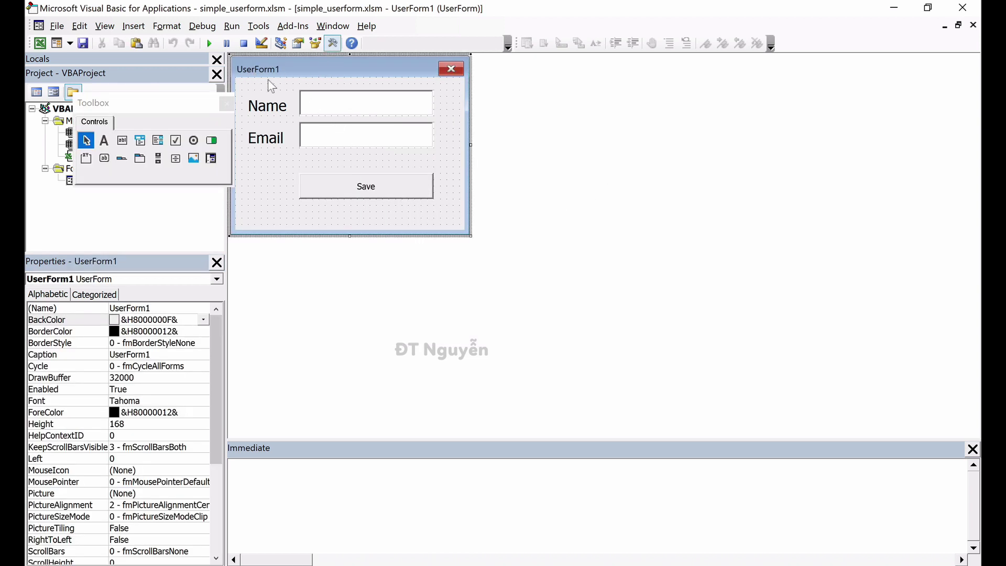
{"action": "left_click", "coordinate": [209, 43]}
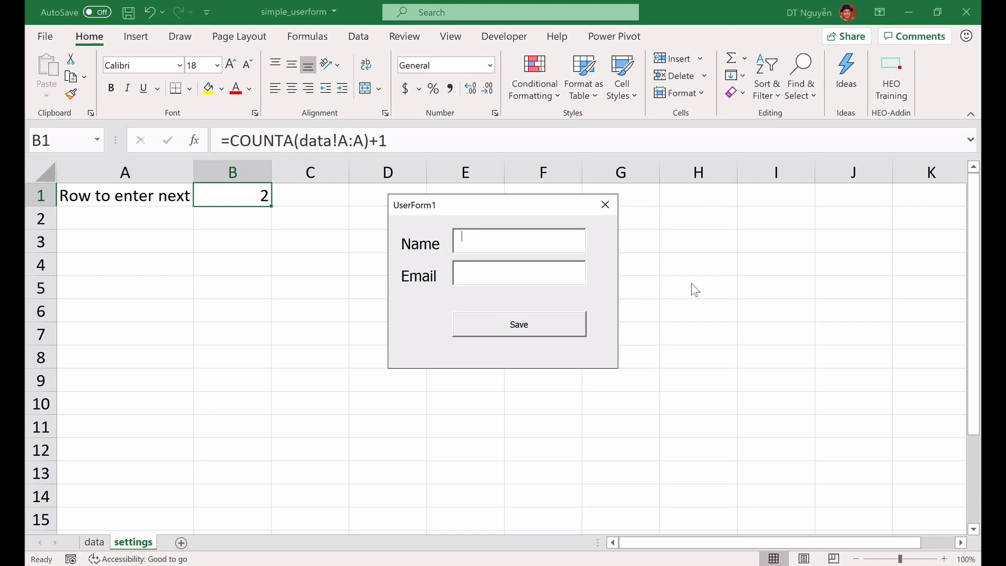
{"action": "type", "text": "Thanh"}
{"action": "key", "text": "Tab"}
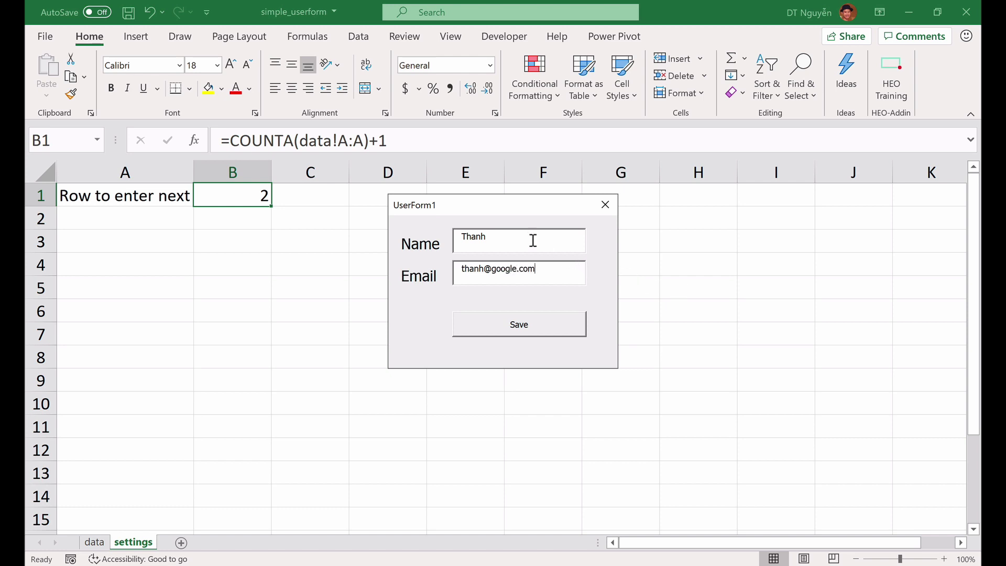
{"action": "left_click", "coordinate": [511, 240]}
{"action": "left_click_drag", "start_coordinate": [532, 271], "coordinate": [449, 280]}
{"action": "key", "text": "BackSpace"}
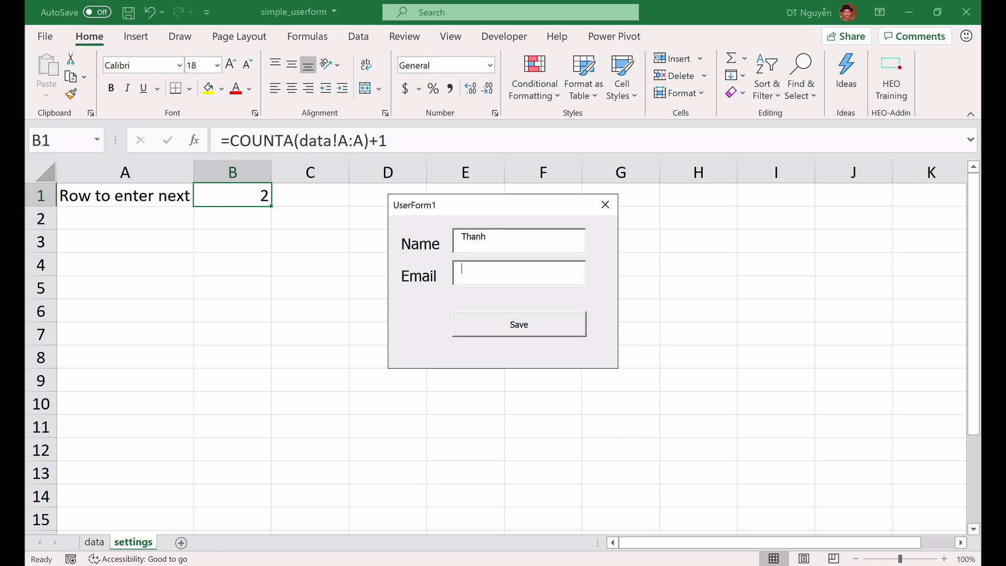
{"action": "key", "text": "shift+Tab"}
{"action": "left_click", "coordinate": [540, 244]}
{"action": "key", "text": "Tab"}
{"action": "key", "text": "Tab"}
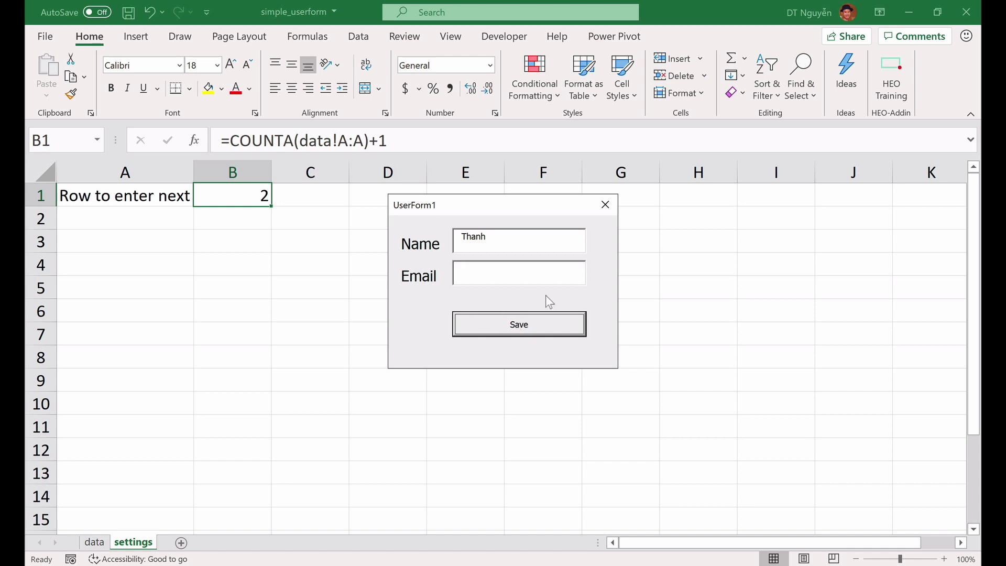
{"action": "left_click", "coordinate": [529, 333]}
{"action": "left_click", "coordinate": [609, 212]}
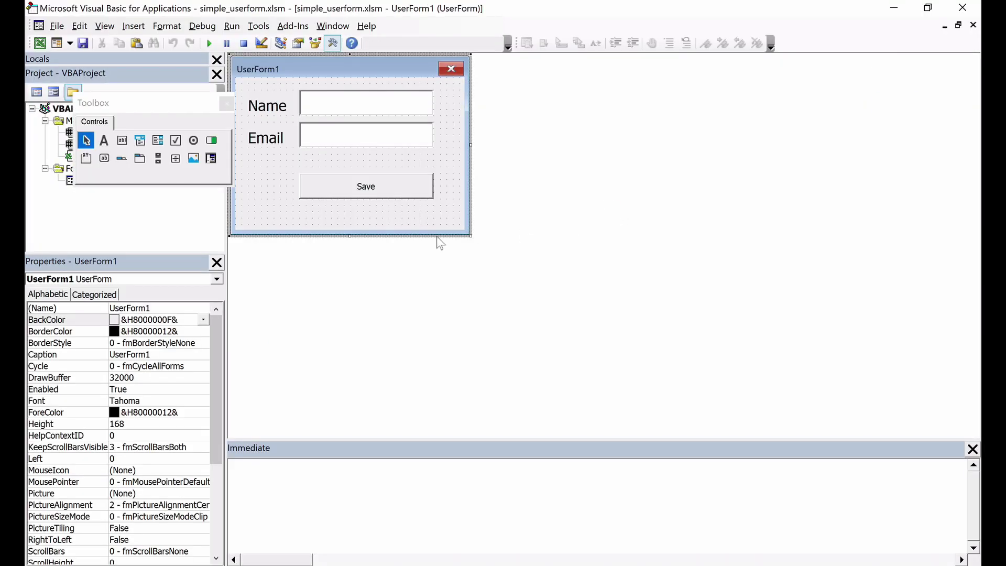
{"action": "left_click", "coordinate": [354, 109]}
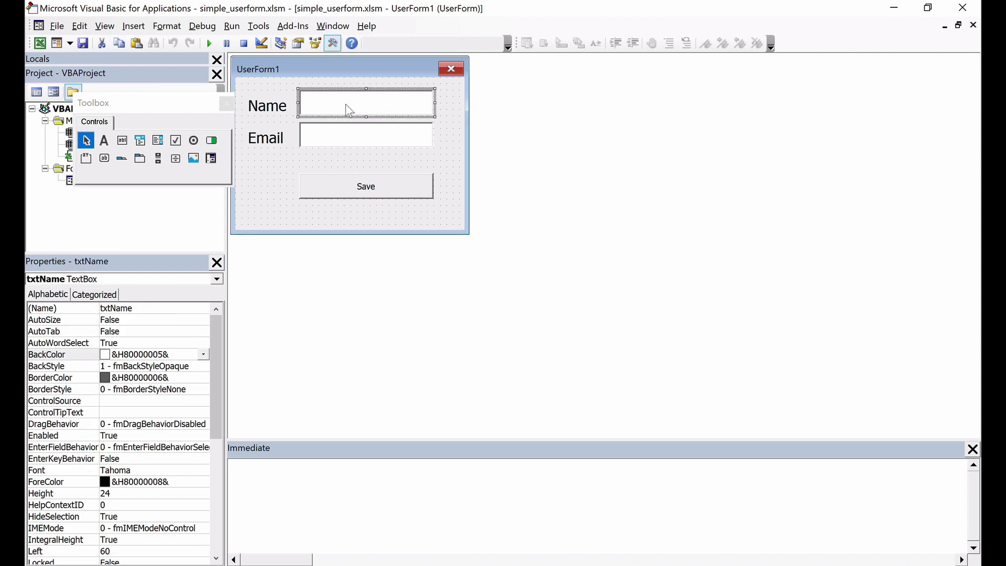
{"action": "left_click", "coordinate": [360, 135]}
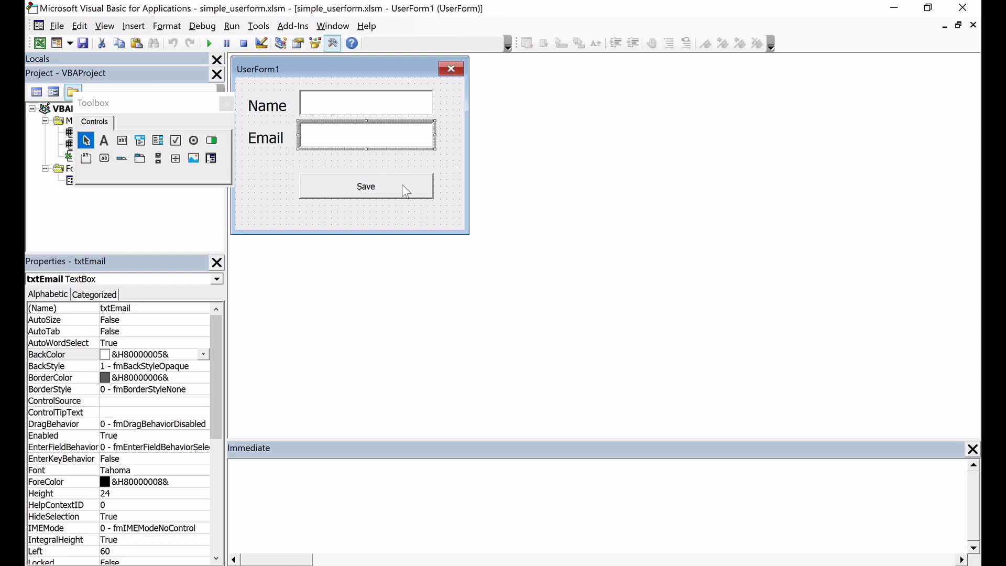
{"action": "left_click", "coordinate": [383, 107]}
{"action": "left_click", "coordinate": [388, 128]}
{"action": "left_click", "coordinate": [452, 129]}
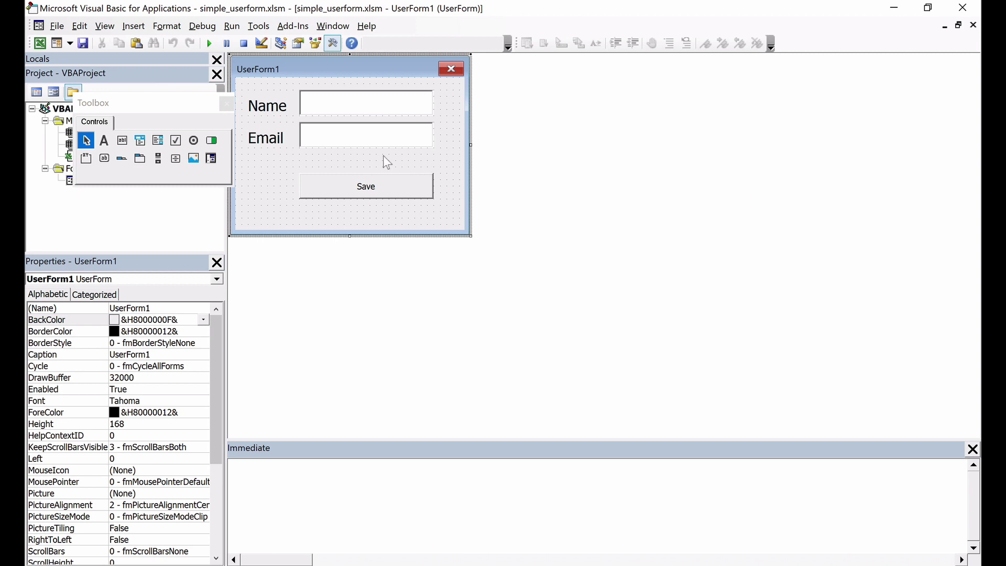
{"action": "left_click", "coordinate": [400, 192]}
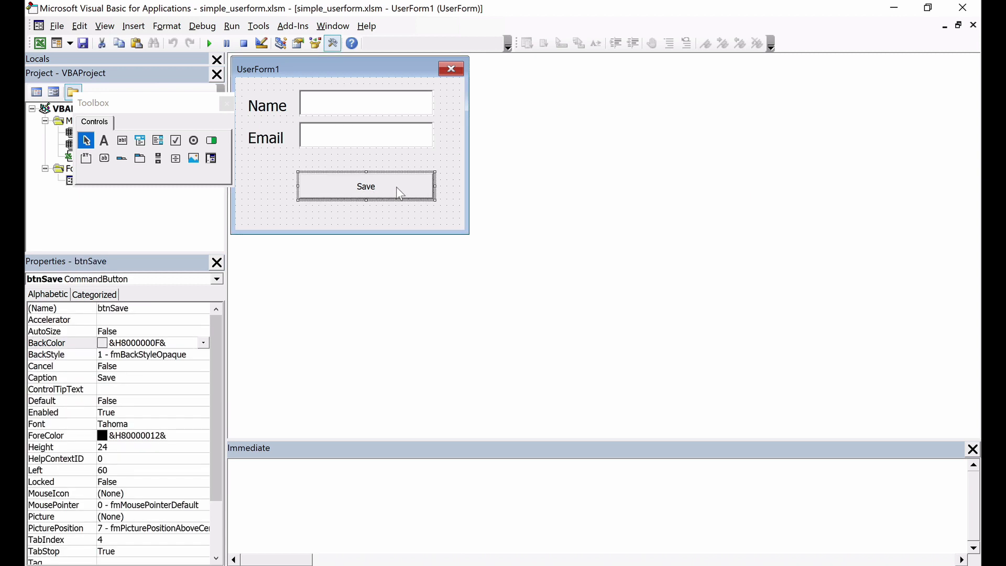
{"action": "double_click", "coordinate": [395, 187]}
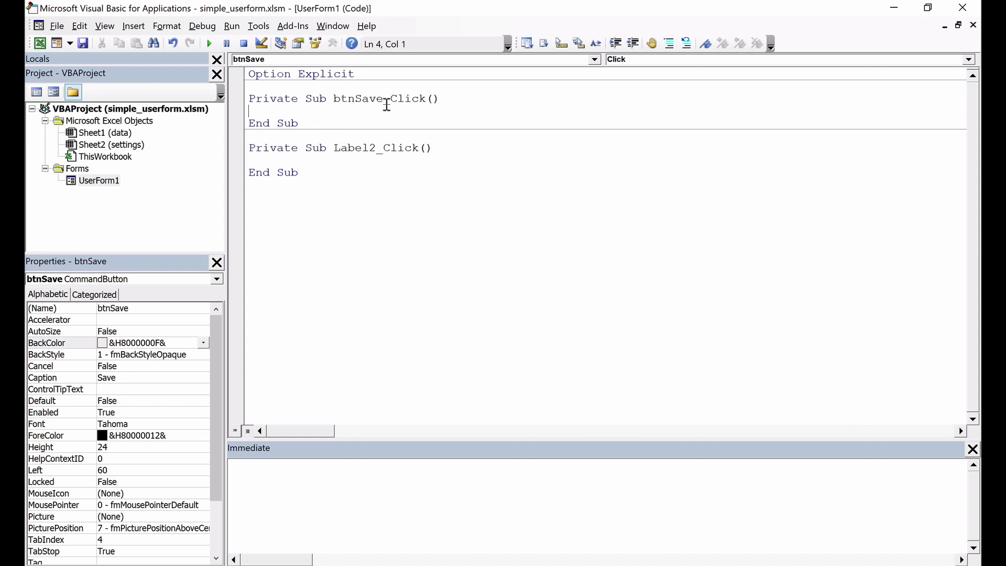
{"action": "left_click_drag", "start_coordinate": [306, 184], "coordinate": [243, 149]}
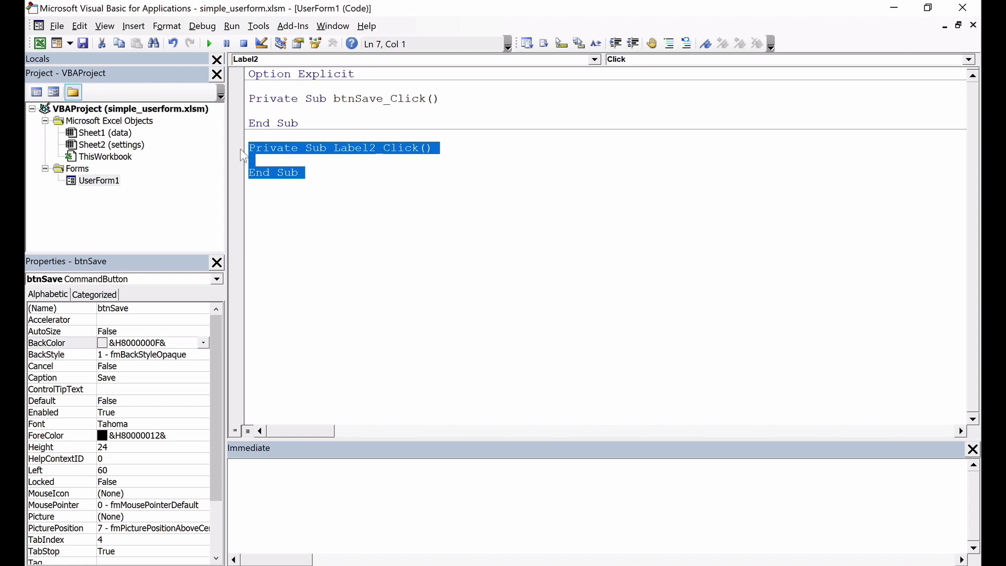
{"action": "key", "text": "Delete"}
{"action": "left_click", "coordinate": [314, 111]}
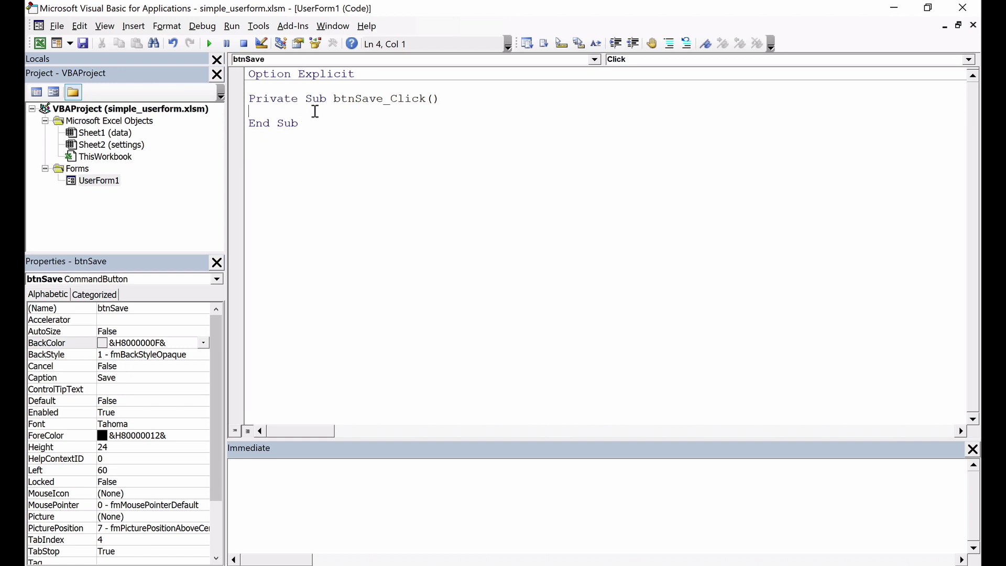
{"action": "key", "text": "Tab"}
{"action": "left_click", "coordinate": [482, 563]}
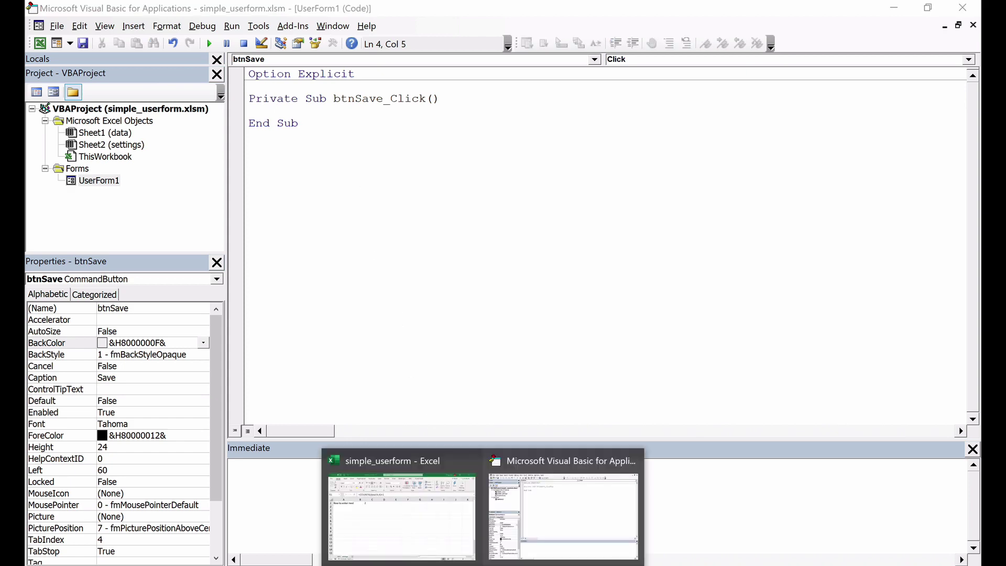
{"action": "left_click", "coordinate": [433, 529]}
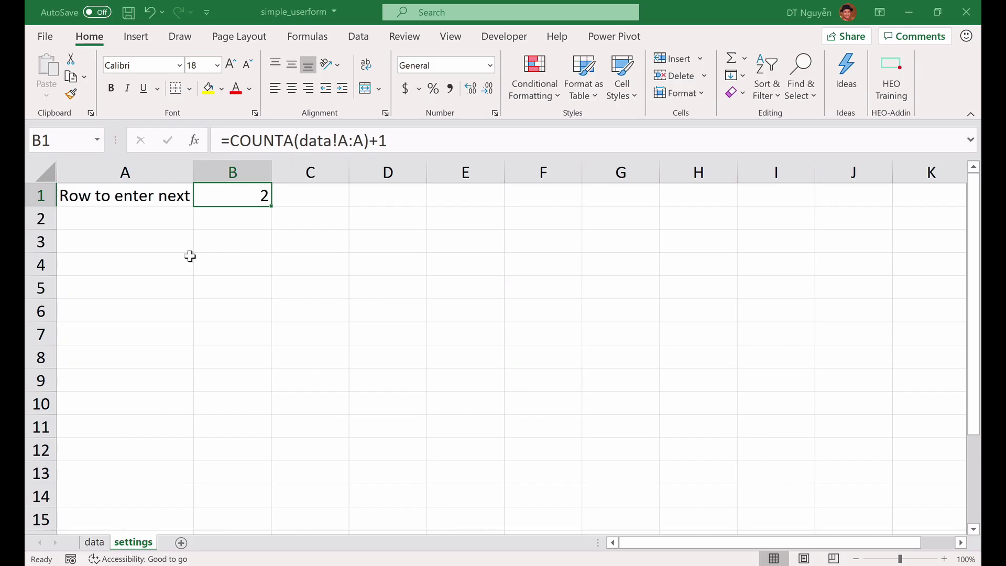
{"action": "left_click", "coordinate": [94, 542]}
{"action": "left_click", "coordinate": [107, 215]}
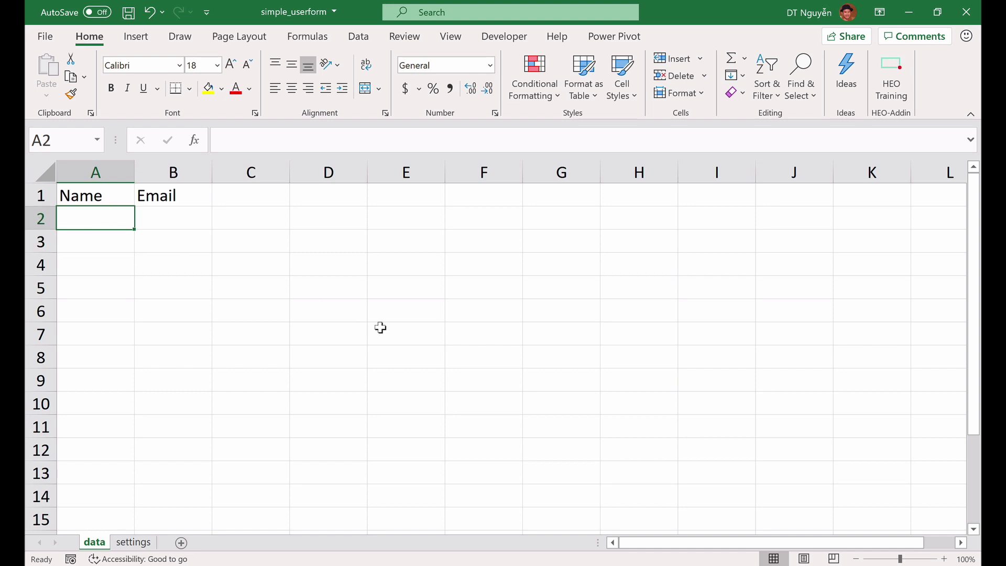
{"action": "key", "text": "alt+F11"}
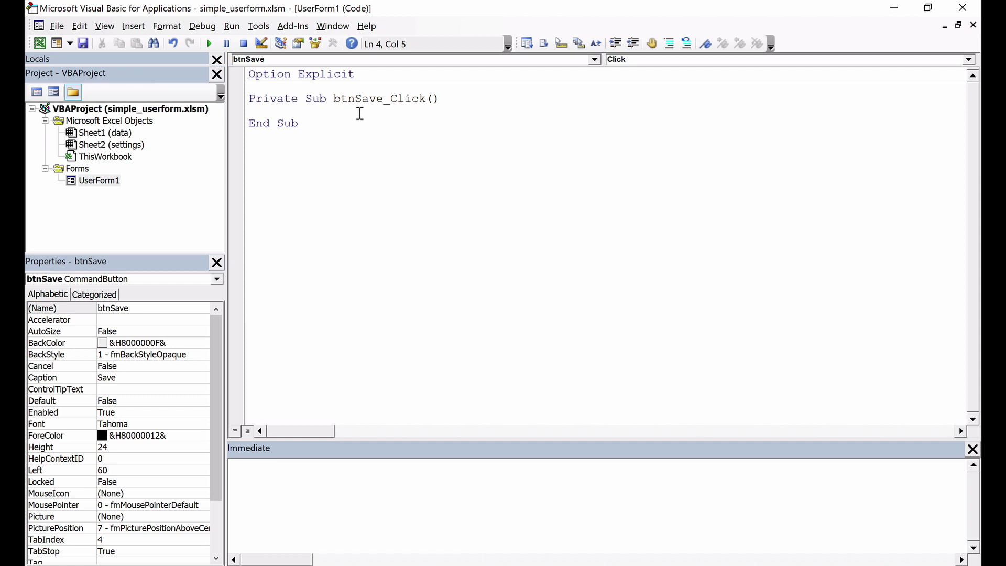
{"action": "type", "text": "dim next_r"}
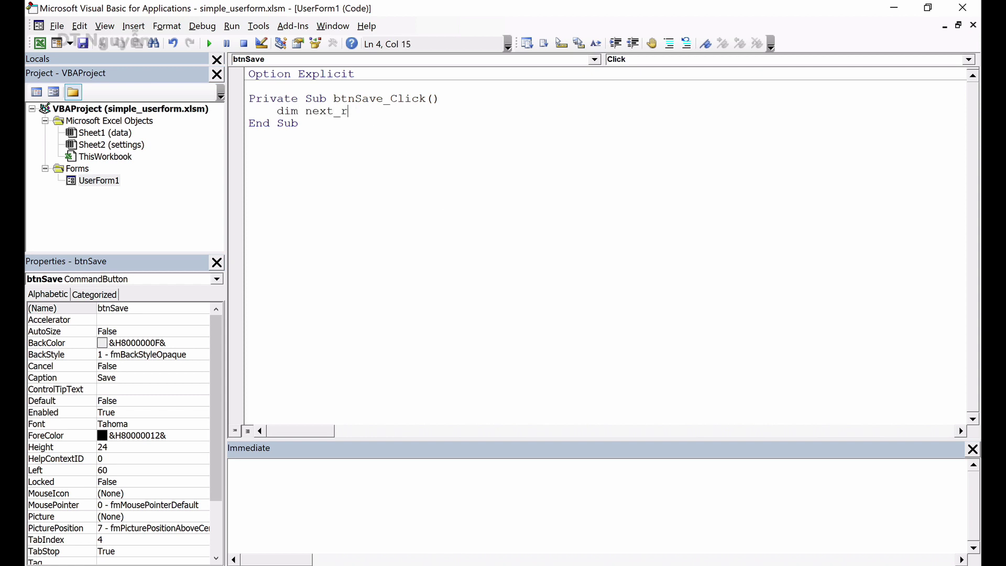
{"action": "type", "text": "ow_to_en"}
{"action": "type", "text": "ter_data"}
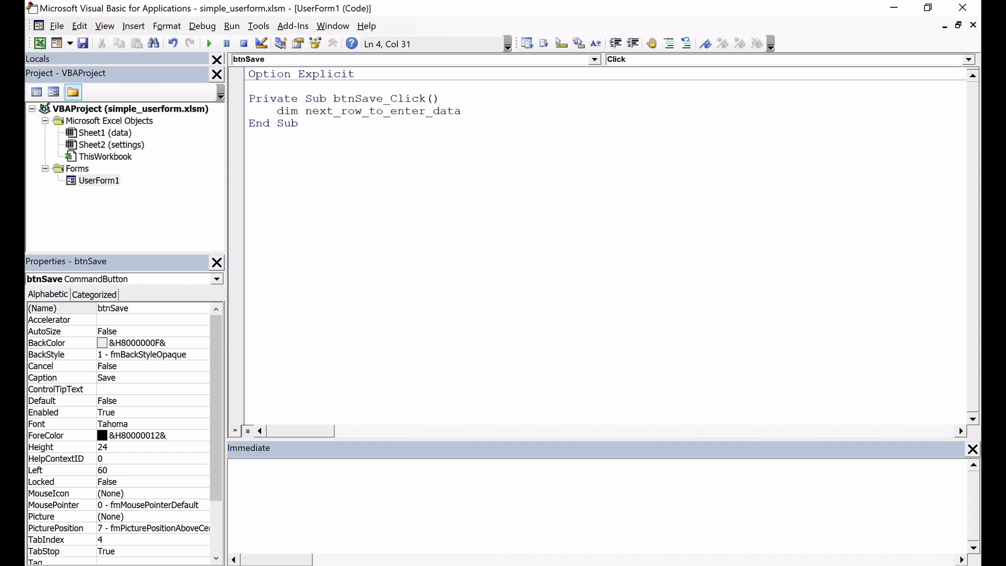
{"action": "key", "text": "BackSpace"}
{"action": "key", "text": "BackSpace"}
{"action": "key", "text": "BackSpace"}
{"action": "key", "text": "BackSpace"}
{"action": "key", "text": "BackSpace"}
{"action": "key", "text": "BackSpace"}
{"action": "key", "text": "BackSpace"}
{"action": "key", "text": "BackSpace"}
{"action": "key", "text": "BackSpace"}
{"action": "key", "text": "BackSpace"}
{"action": "key", "text": "BackSpace"}
{"action": "key", "text": "BackSpace"}
{"action": "key", "text": "BackSpace"}
{"action": "key", "text": "BackSpace"}
{"action": "key", "text": "BackSpace"}
{"action": "key", "text": "BackSpace"}
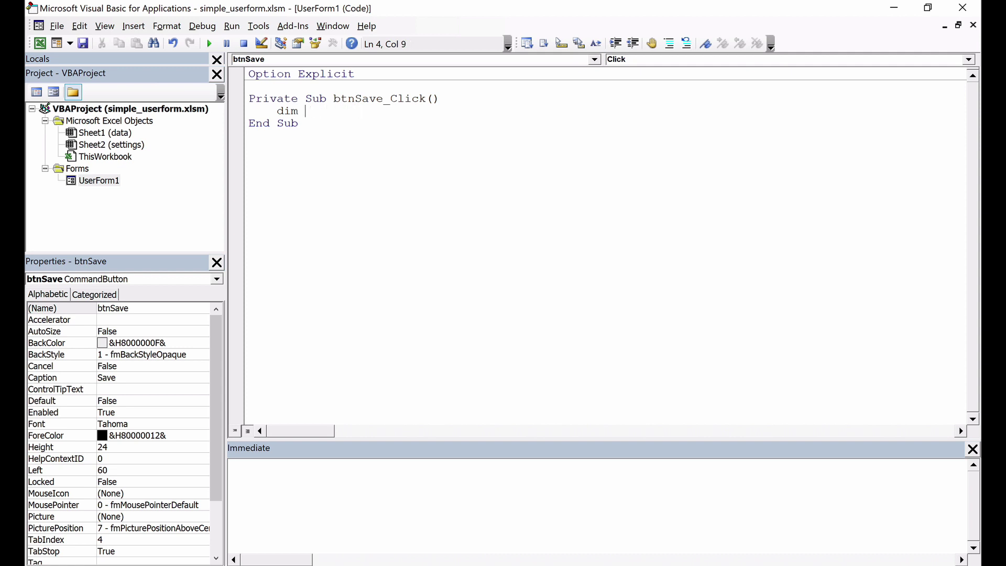
{"action": "type", "text": "rowNum as "}
{"action": "type", "text": "long"}
{"action": "key", "text": "Return"}
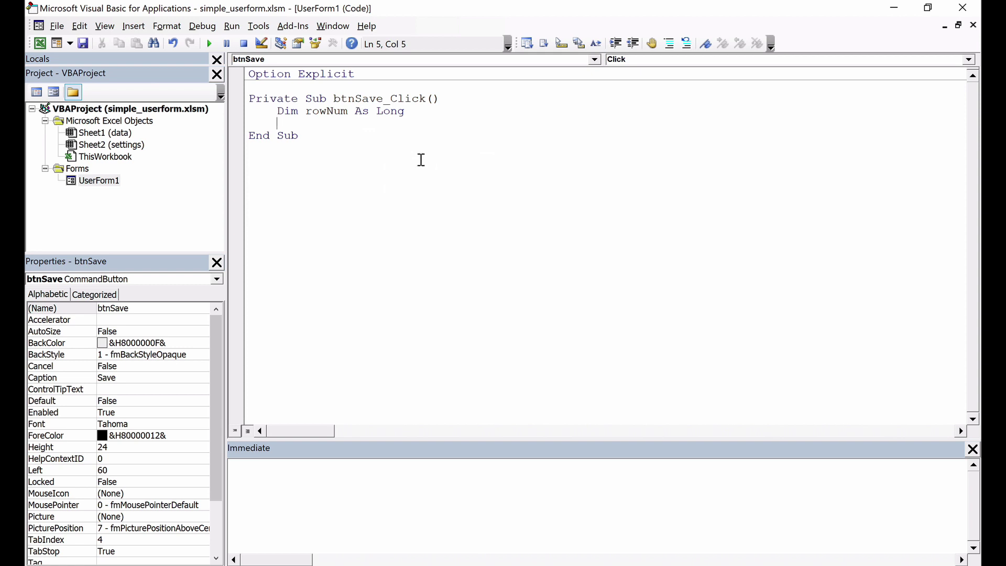
{"action": "type", "text": "rowNum"}
{"action": "type", "text": " = "}
{"action": "type", "text": "sheet"}
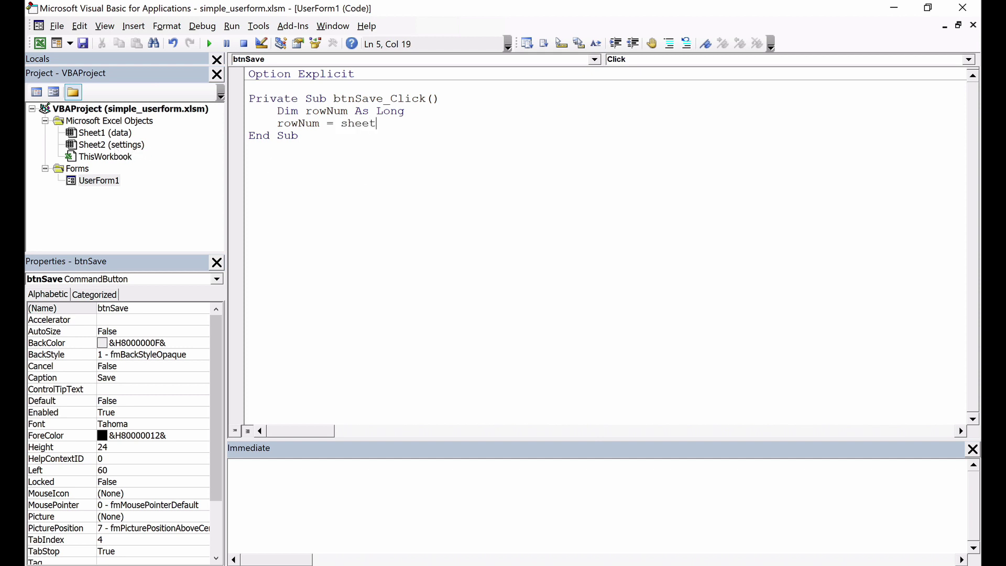
{"action": "type", "text": "s(\""}
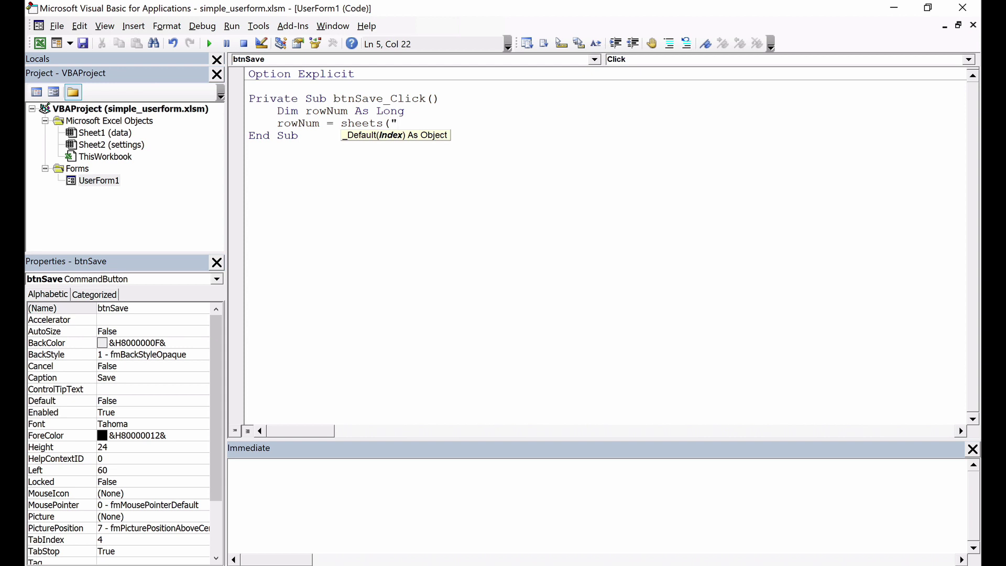
{"action": "type", "text": "settings"}
{"action": "type", "text": "\")."}
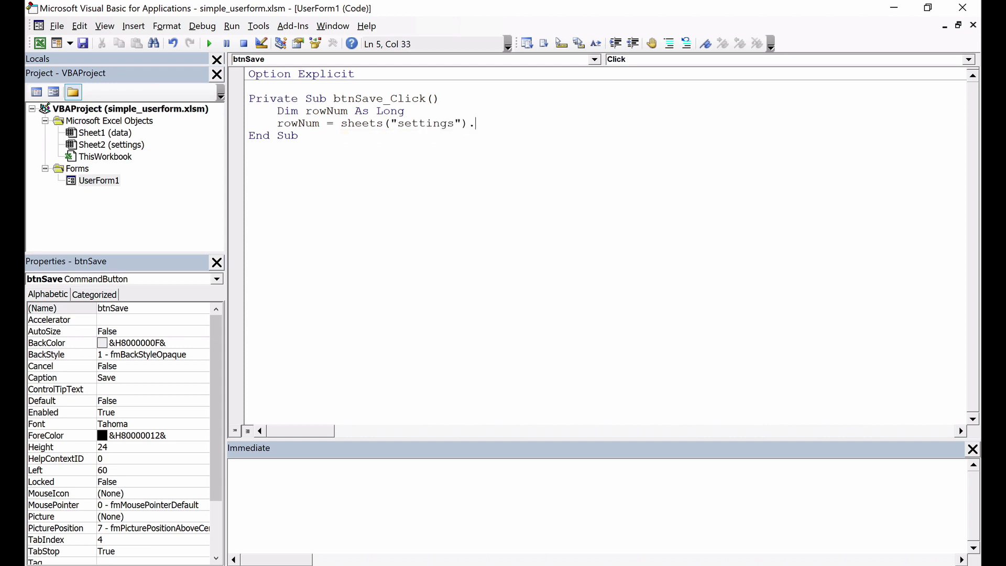
{"action": "type", "text": "range"}
{"action": "type", "text": "()"}
{"action": "key", "text": "alt+F11"}
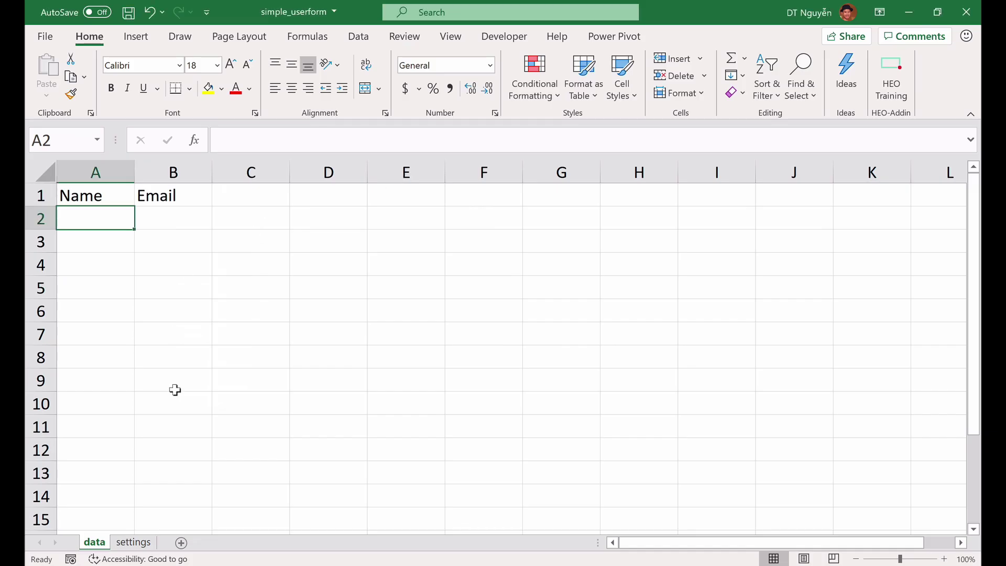
{"action": "left_click", "coordinate": [134, 542]}
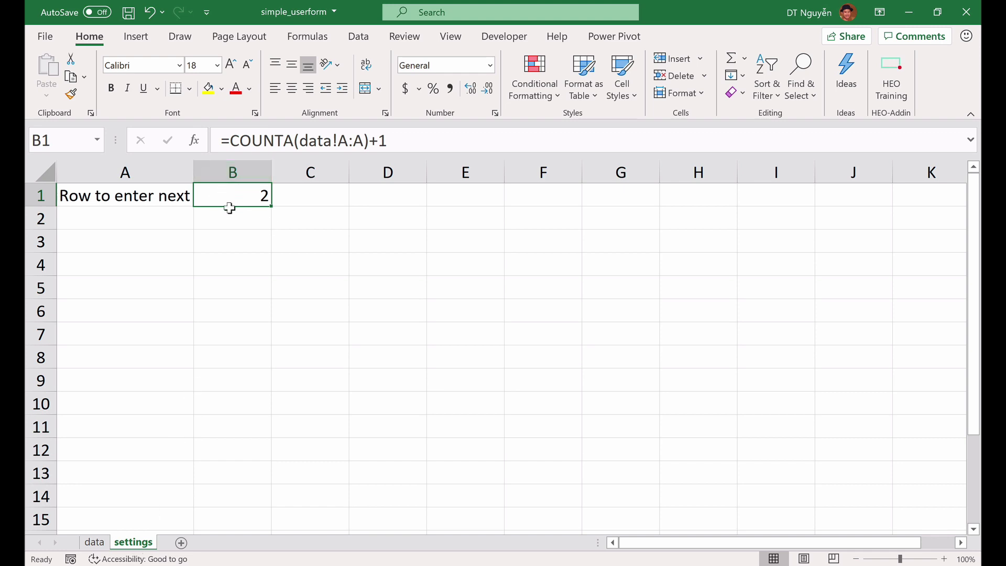
{"action": "key", "text": "alt+F11"}
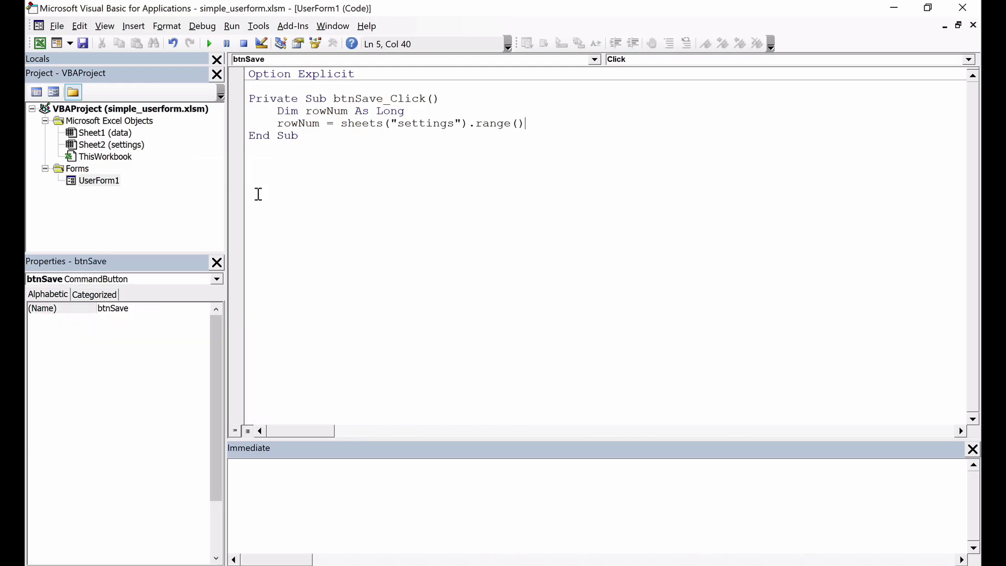
{"action": "left_click", "coordinate": [517, 124]}
{"action": "type", "text": "\""}
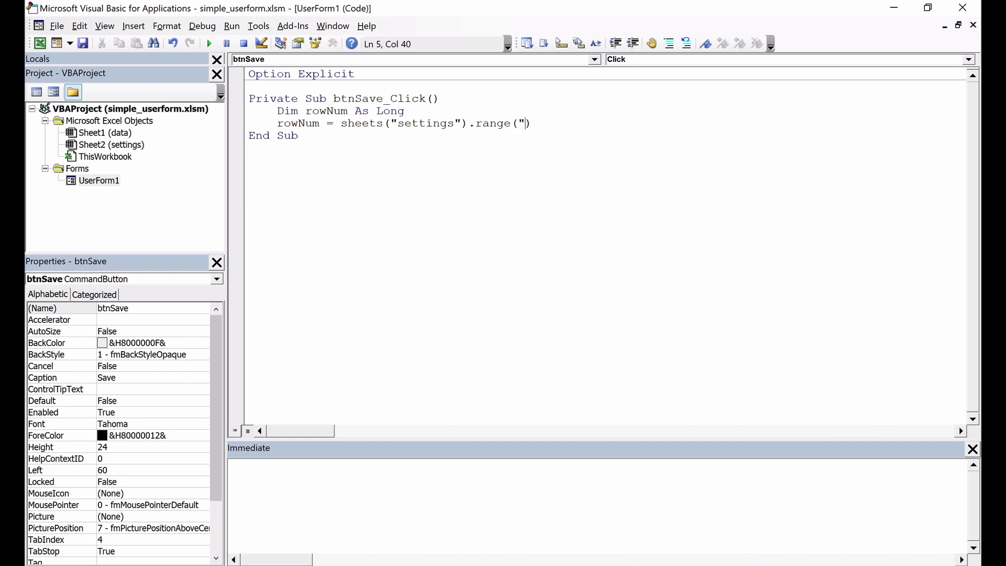
{"action": "type", "text": "B2\""}
{"action": "key", "text": "End"}
{"action": "type", "text": "lue"}
{"action": "key", "text": "Return"}
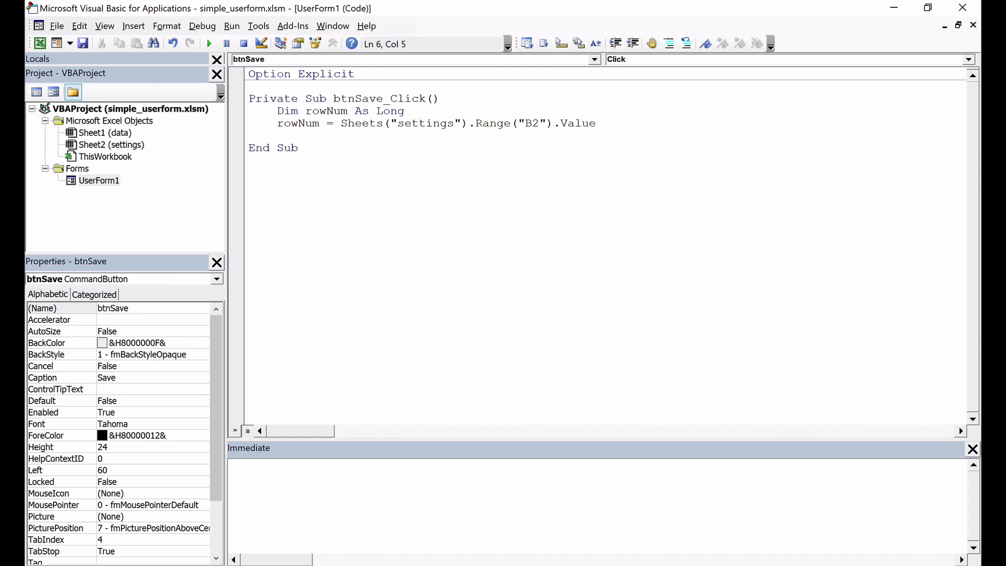
{"action": "key", "text": "Return"}
{"action": "double_click", "coordinate": [107, 180]}
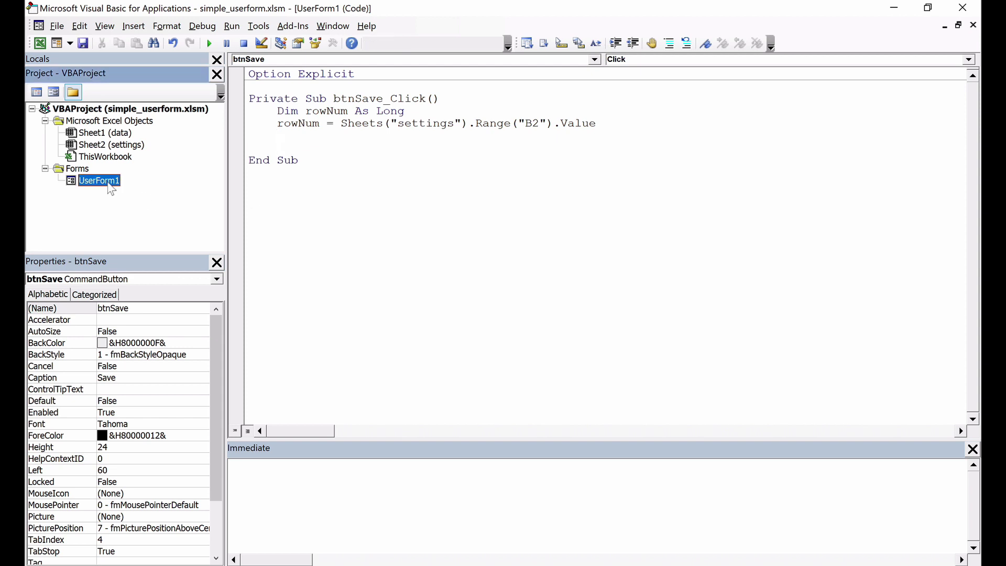
{"action": "left_click", "coordinate": [329, 106]}
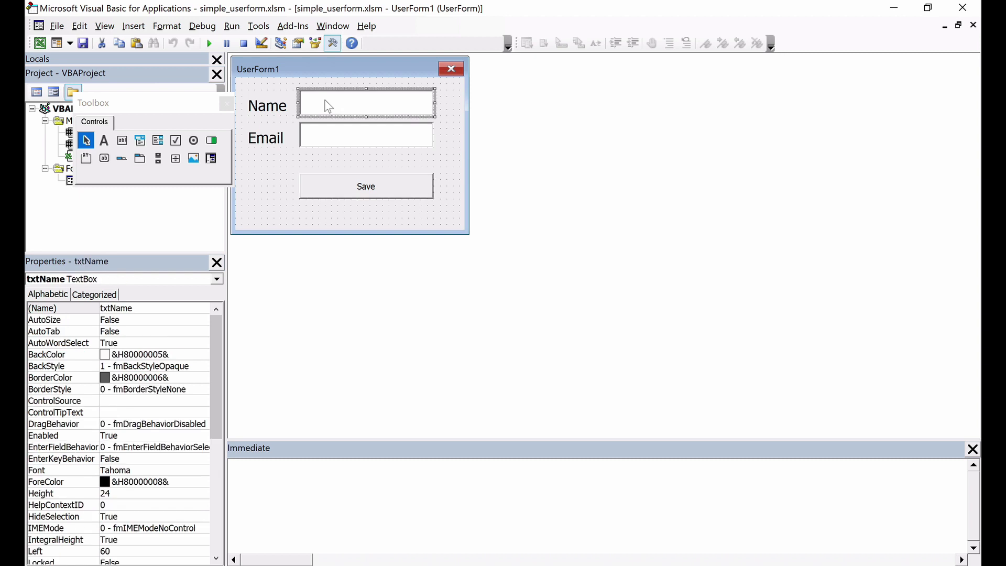
{"action": "left_click_drag", "start_coordinate": [167, 103], "coordinate": [634, 104]}
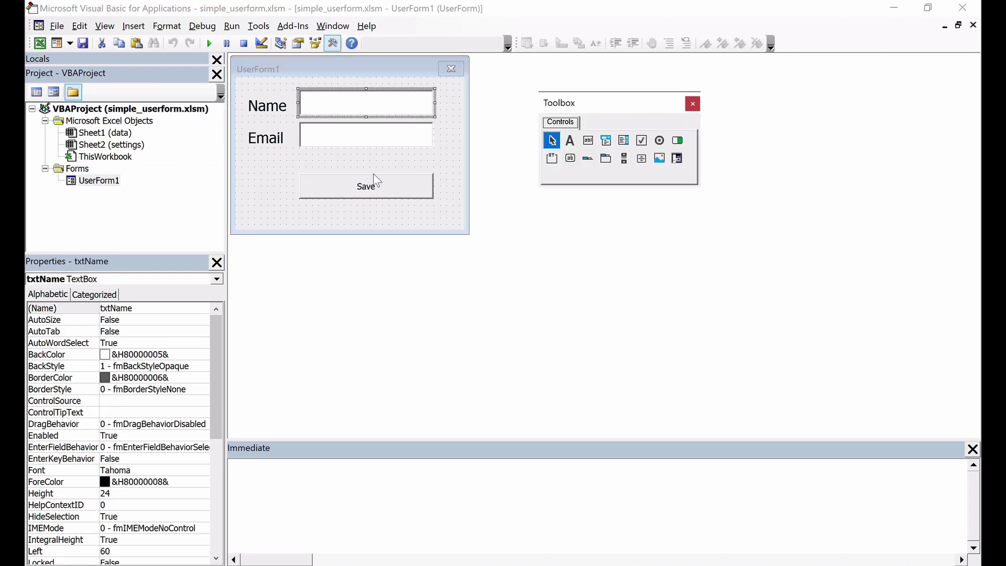
{"action": "double_click", "coordinate": [401, 194]}
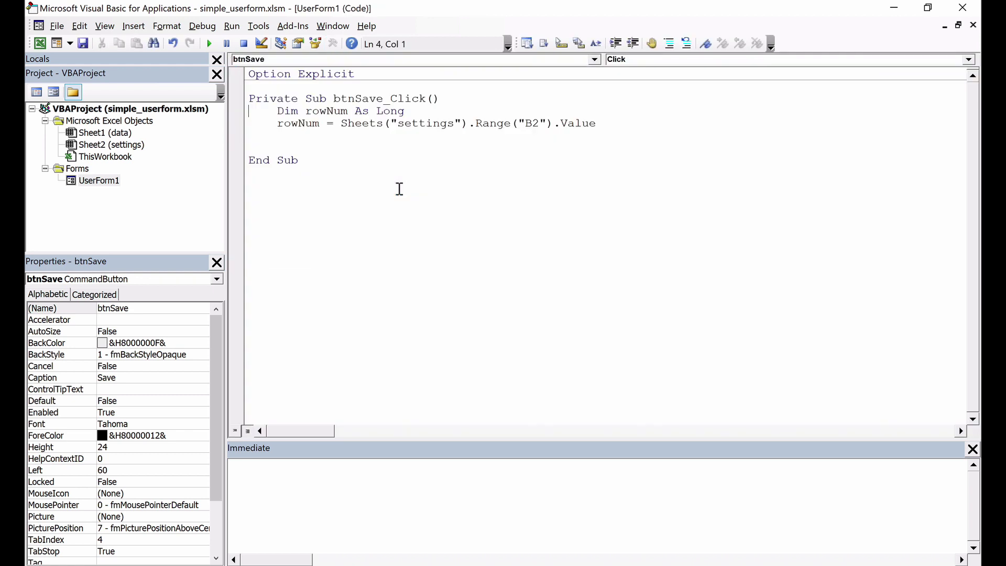
{"action": "left_click", "coordinate": [313, 123]}
{"action": "left_click", "coordinate": [331, 147]}
{"action": "type", "text": "sheet1"}
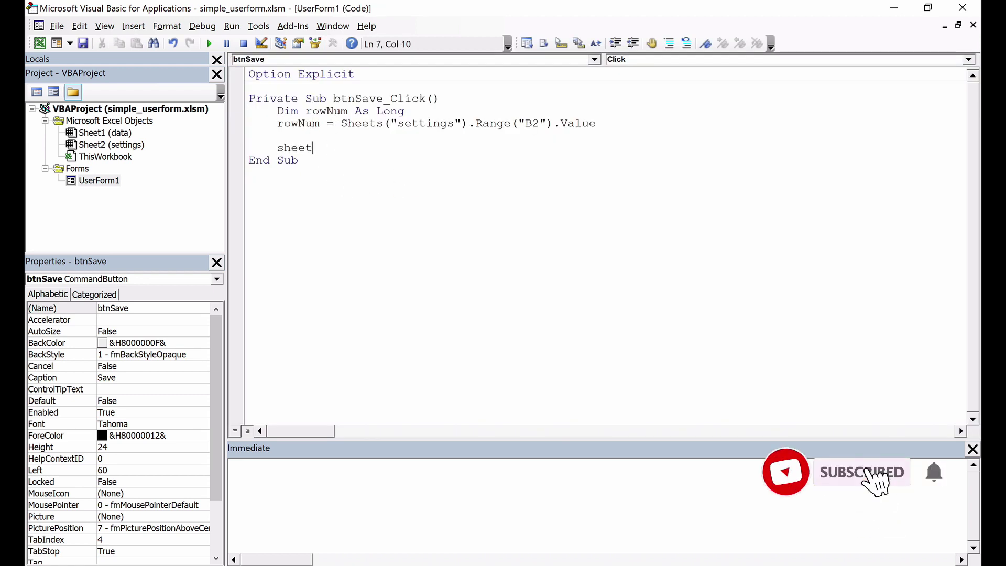
{"action": "key", "text": "BackSpace"}
{"action": "key", "text": "BackSpace"}
{"action": "key", "text": "BackSpace"}
{"action": "key", "text": "BackSpace"}
{"action": "key", "text": "BackSpace"}
{"action": "key", "text": "BackSpace"}
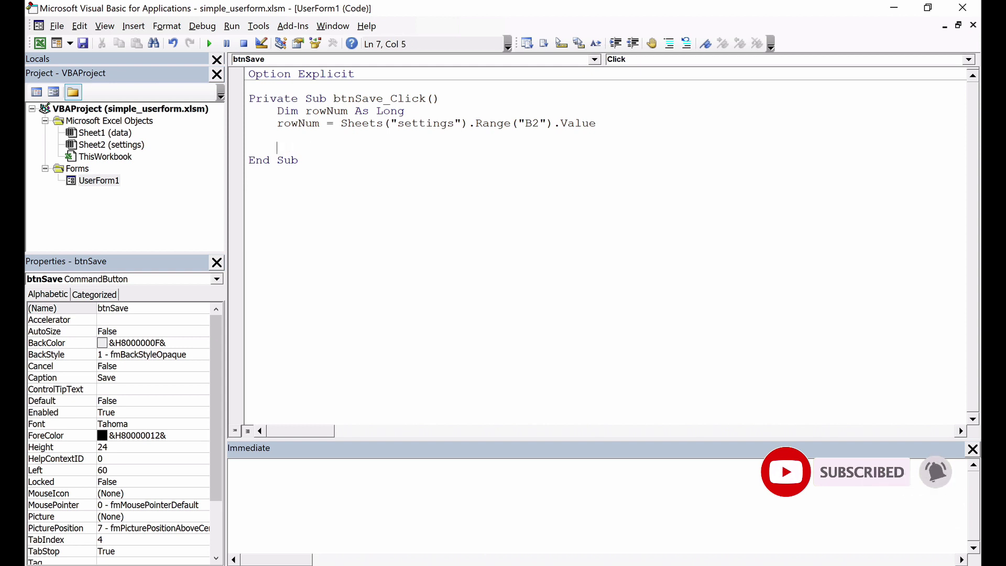
{"action": "type", "text": "Sheets(\"da"}
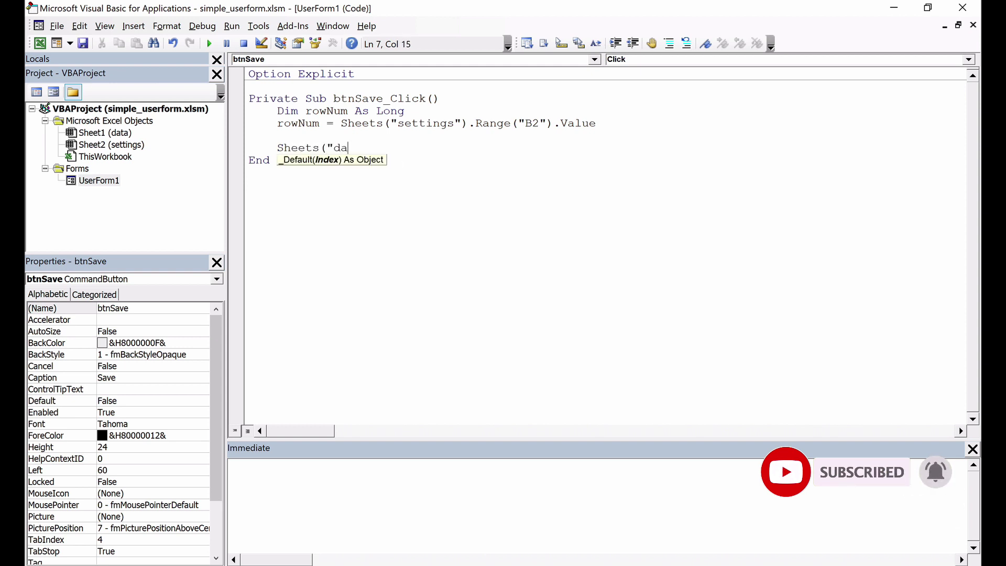
{"action": "type", "text": "ta\").range("}
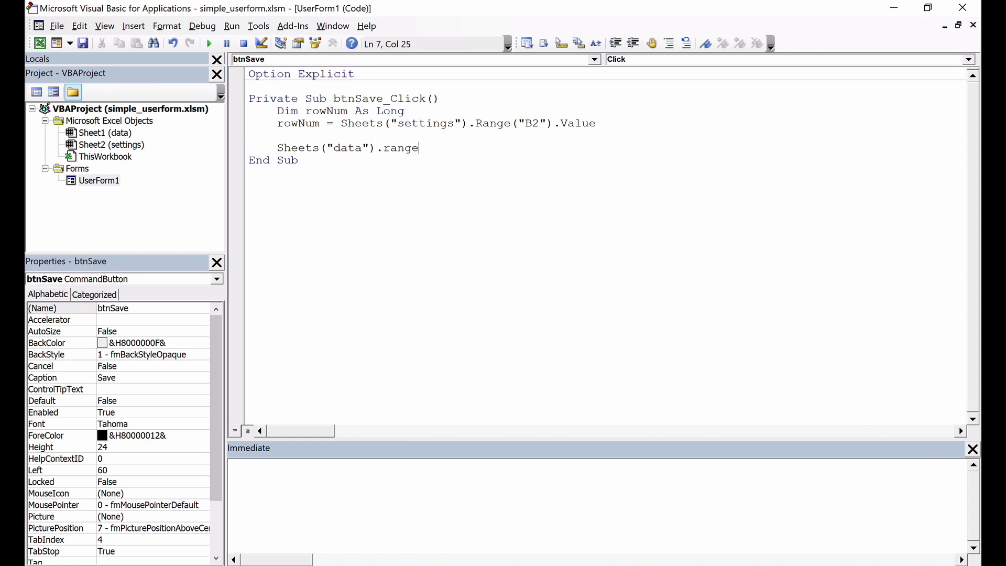
{"action": "type", "text": "\"A"}
{"action": "type", "text": "\" & "}
{"action": "type", "text": "rowNum)"}
{"action": "type", "text": ".value = t"}
{"action": "type", "text": "xt"}
{"action": "key", "text": "ctrl+space"}
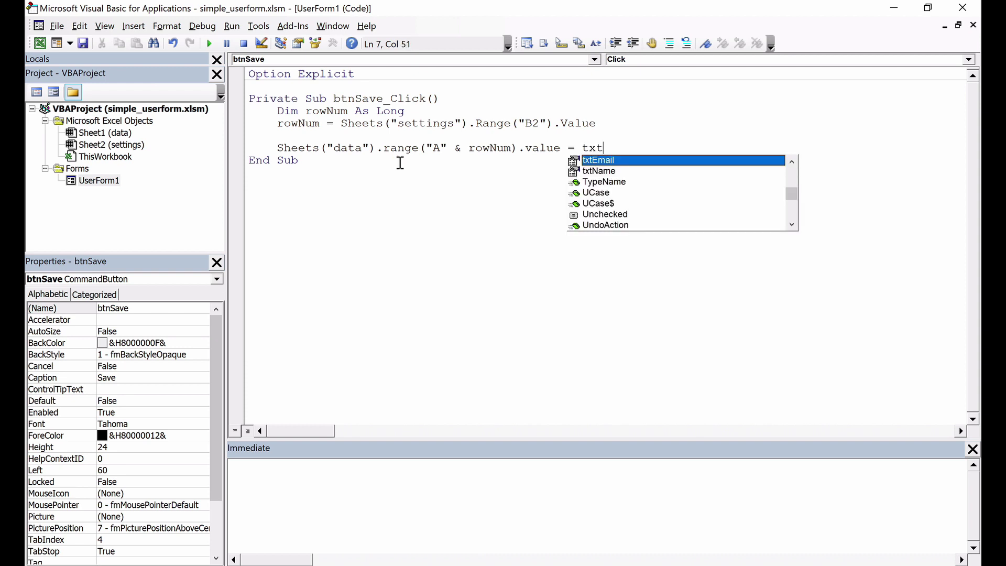
{"action": "key", "text": "Down"}
{"action": "key", "text": "Tab"}
{"action": "type", "text": "."}
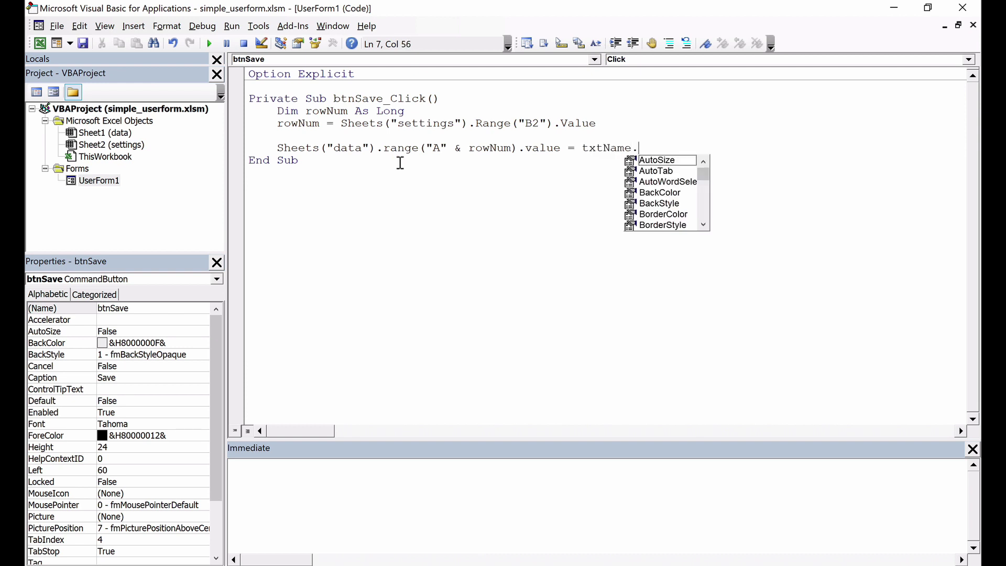
{"action": "type", "text": "value"}
{"action": "key", "text": "Tab"}
{"action": "key", "text": "Return"}
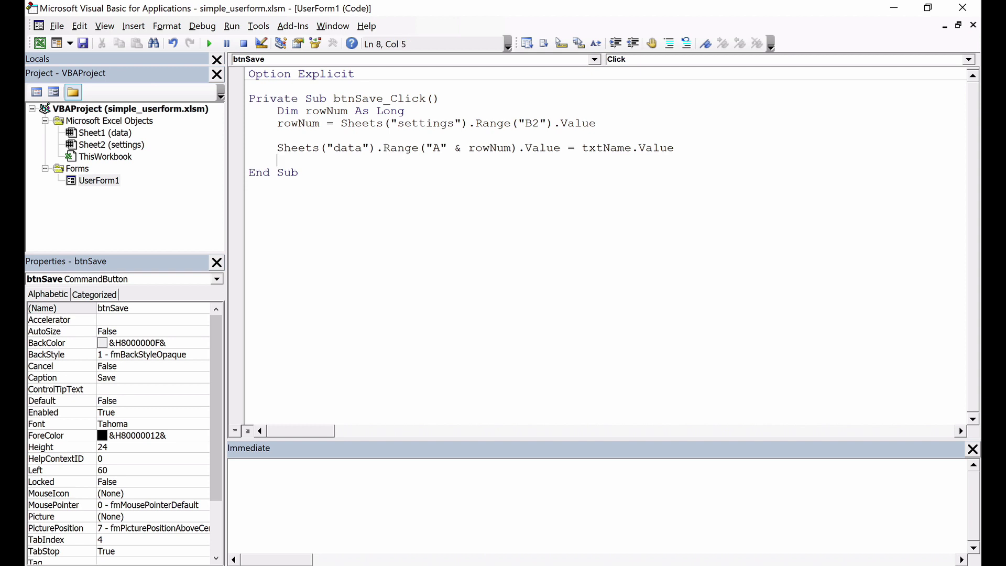
{"action": "left_click_drag", "start_coordinate": [276, 148], "coordinate": [694, 144]}
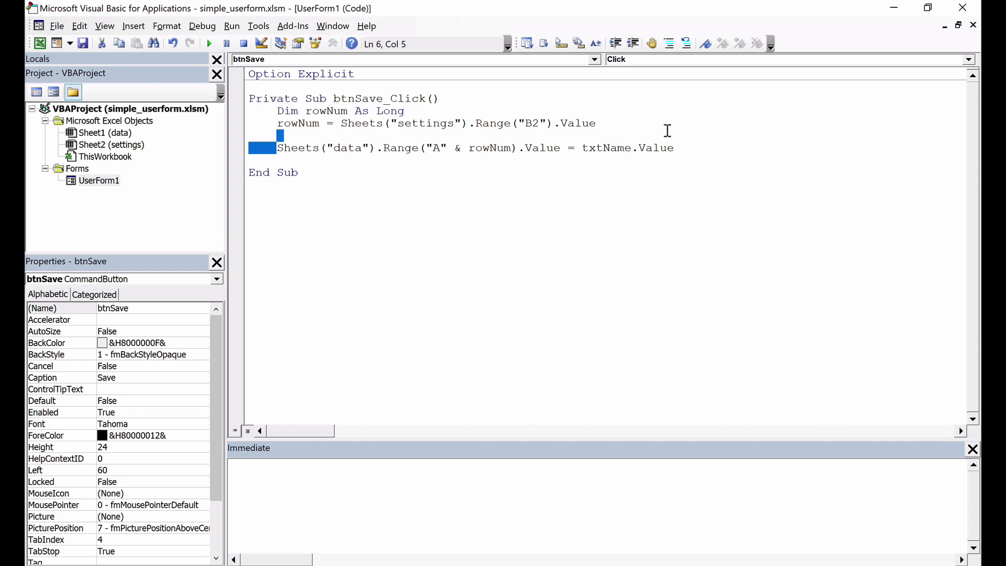
{"action": "key", "text": "ctrl+c"}
Duplicate the column A line so it writes txtEmail.Value into Sheets("data").Range("B" & rowNum)
{"action": "left_click", "coordinate": [535, 168]}
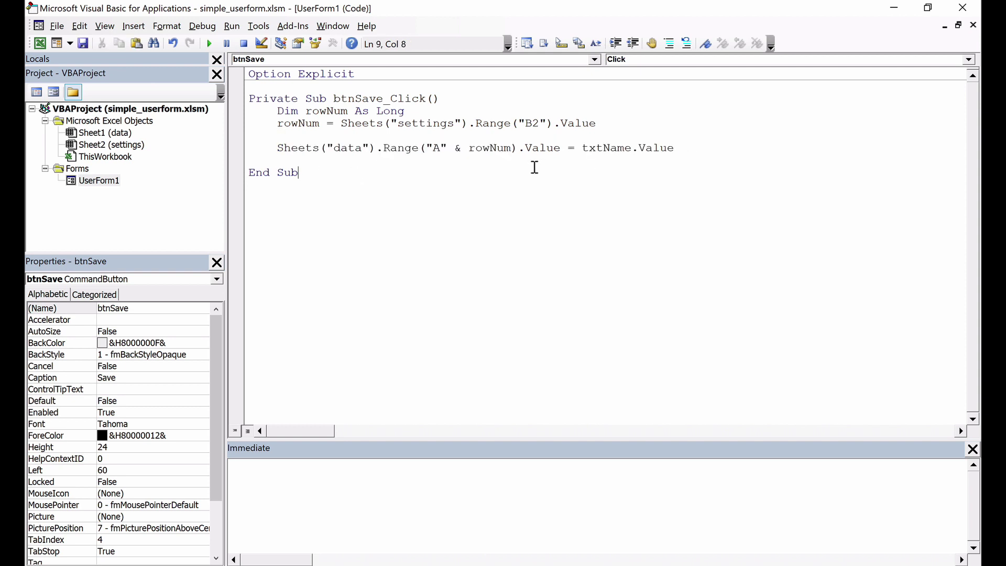
{"action": "key", "text": "ctrl+v"}
{"action": "key", "text": "ctrl+z"}
{"action": "left_click", "coordinate": [299, 159]}
{"action": "key", "text": "ctrl+v"}
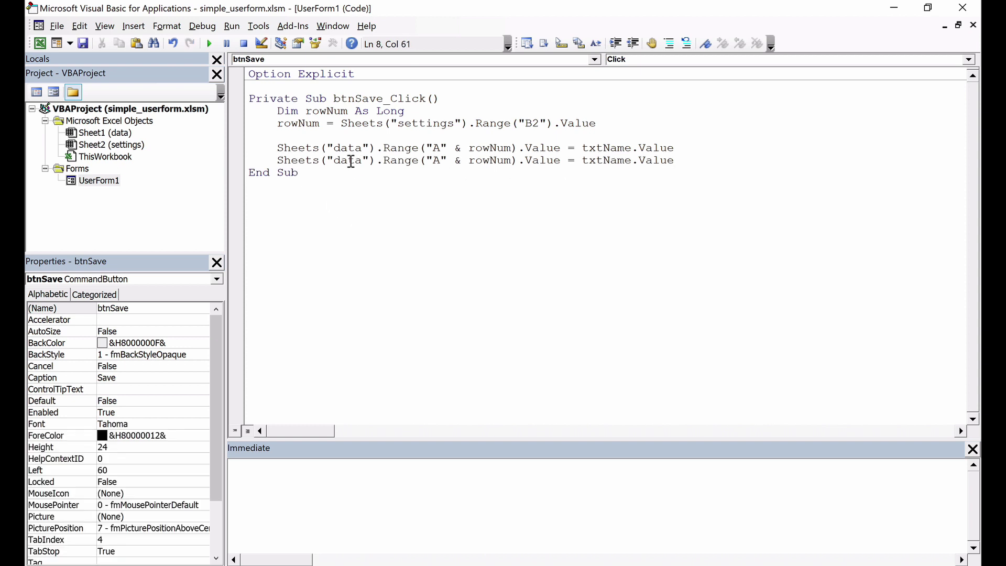
{"action": "double_click", "coordinate": [349, 160]}
{"action": "left_click", "coordinate": [441, 160]}
{"action": "key", "text": "BackSpace"}
{"action": "type", "text": "B"}
{"action": "double_click", "coordinate": [606, 160]}
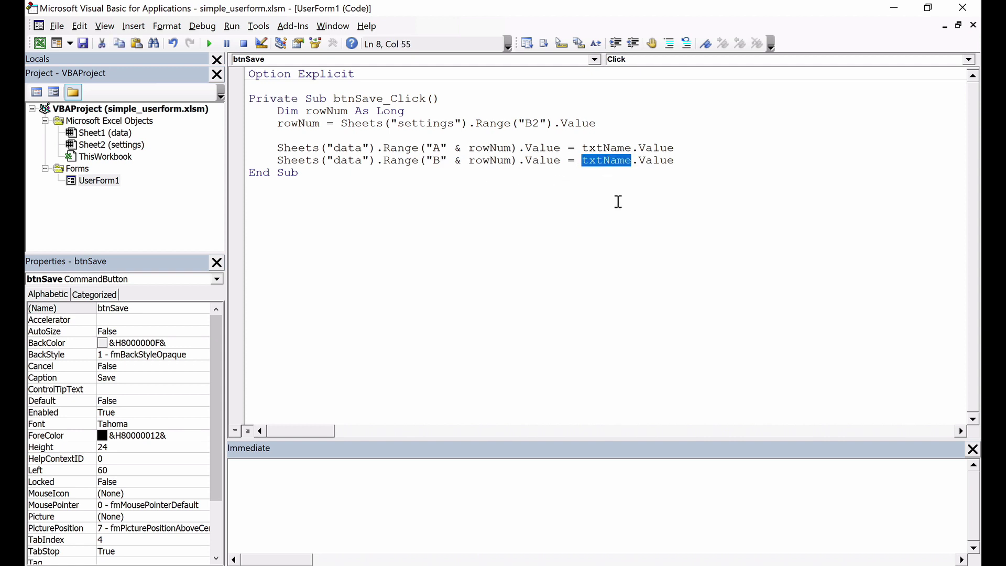
{"action": "type", "text": "txtEmail"}
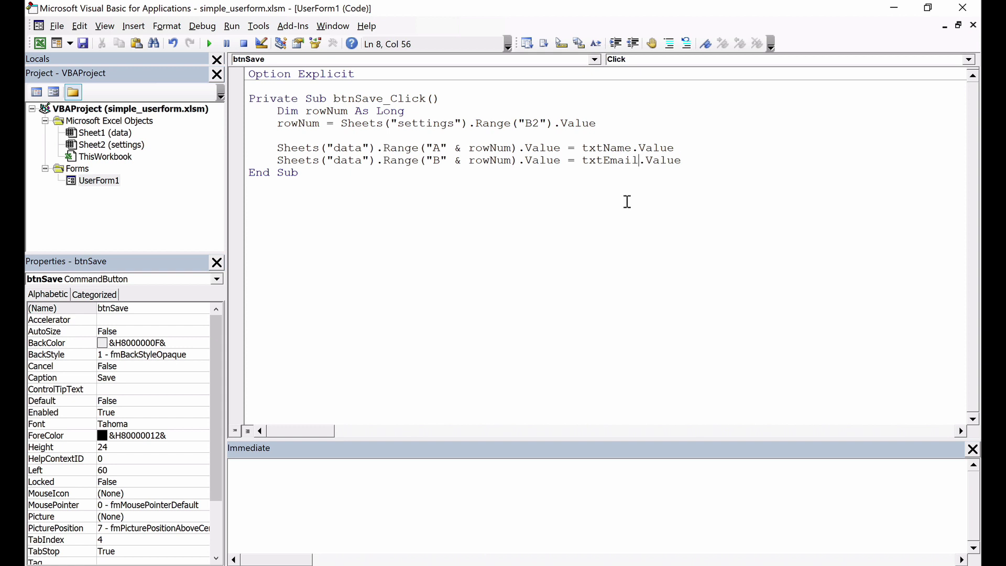
{"action": "left_click", "coordinate": [658, 209]}
{"action": "left_click", "coordinate": [692, 163]}
Check the workbook's data sheet, then return to the VBA editor with Alt+F11
{"action": "left_click", "coordinate": [893, 7]}
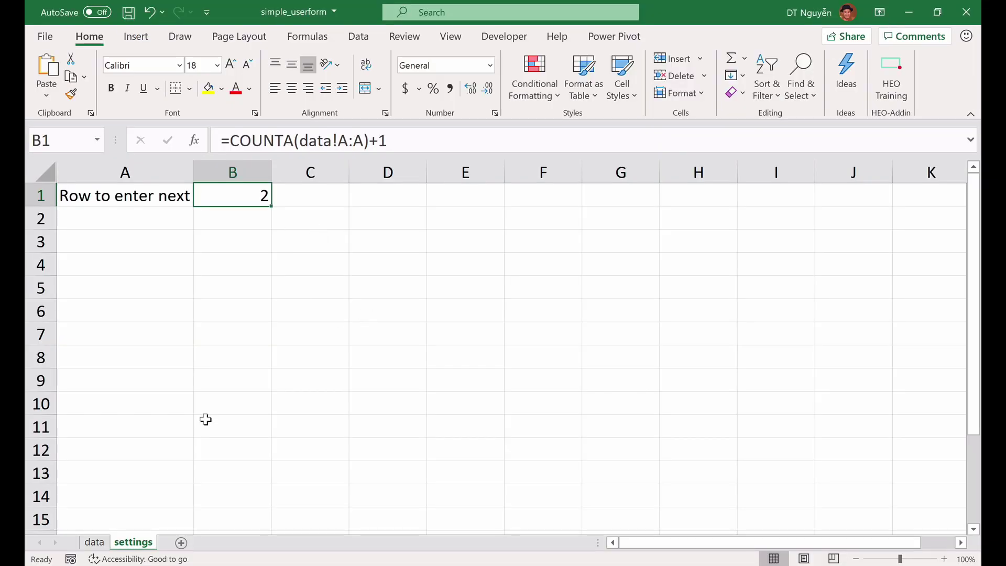
{"action": "left_click", "coordinate": [95, 542]}
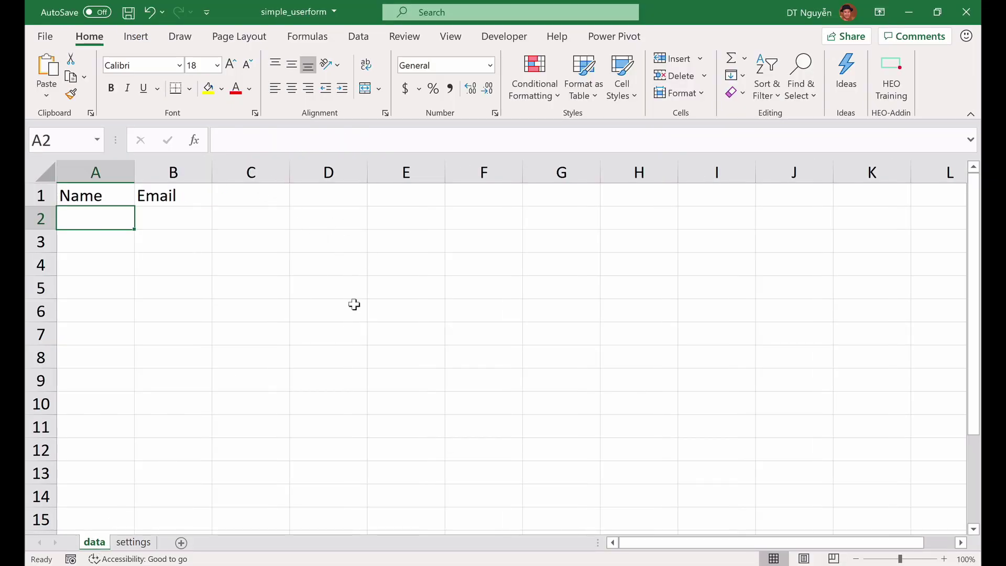
{"action": "key", "text": "alt+F11"}
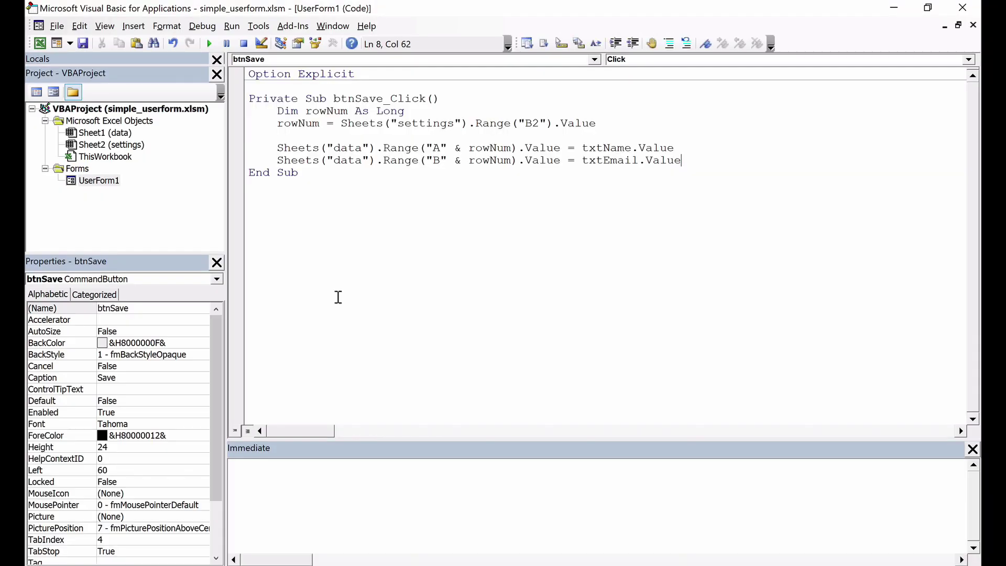
Insert Module1 with a show_userform macro containing UserForm1.Show, then minimize the editor
{"action": "right_click", "coordinate": [97, 179]}
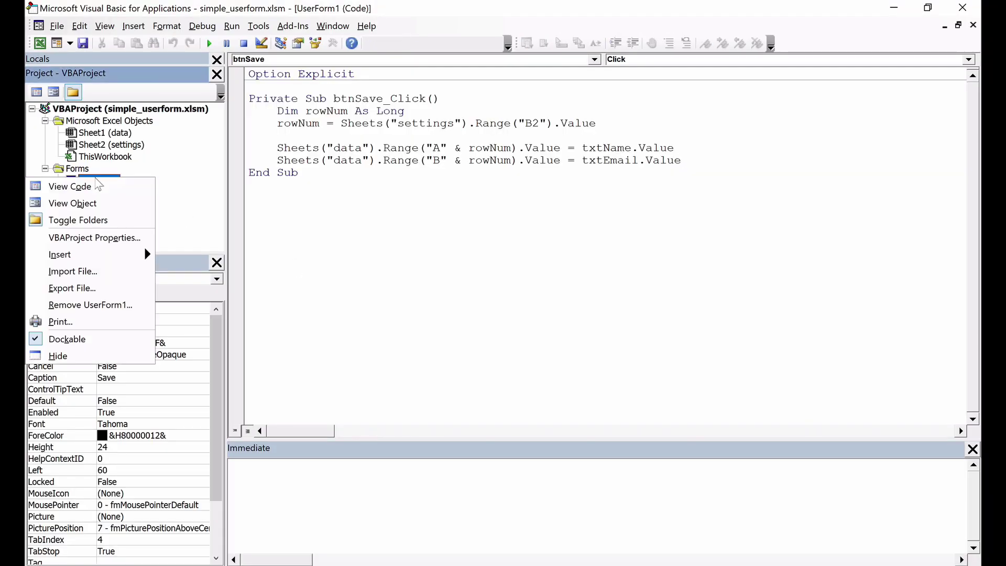
{"action": "left_click", "coordinate": [198, 270]}
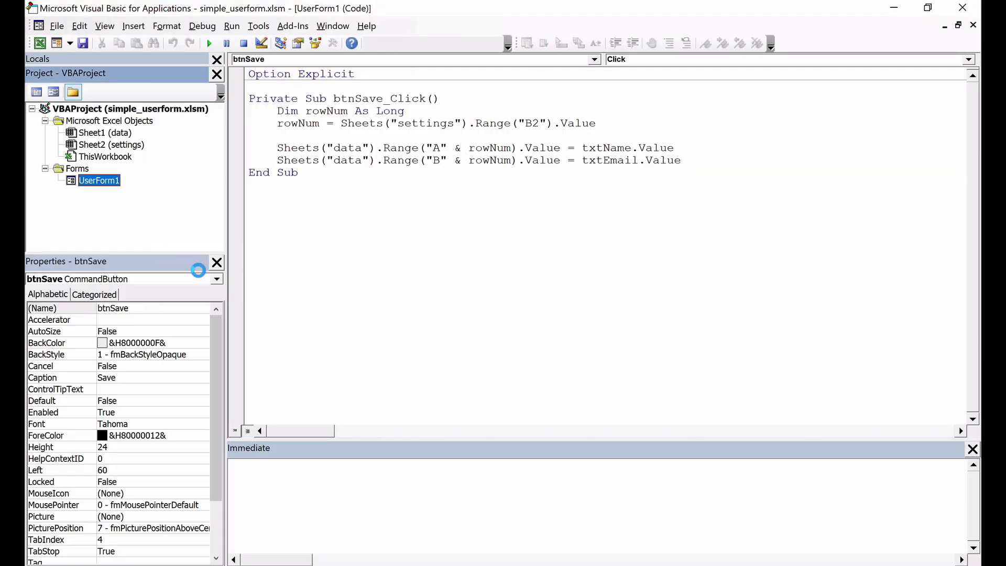
{"action": "type", "text": "sub "}
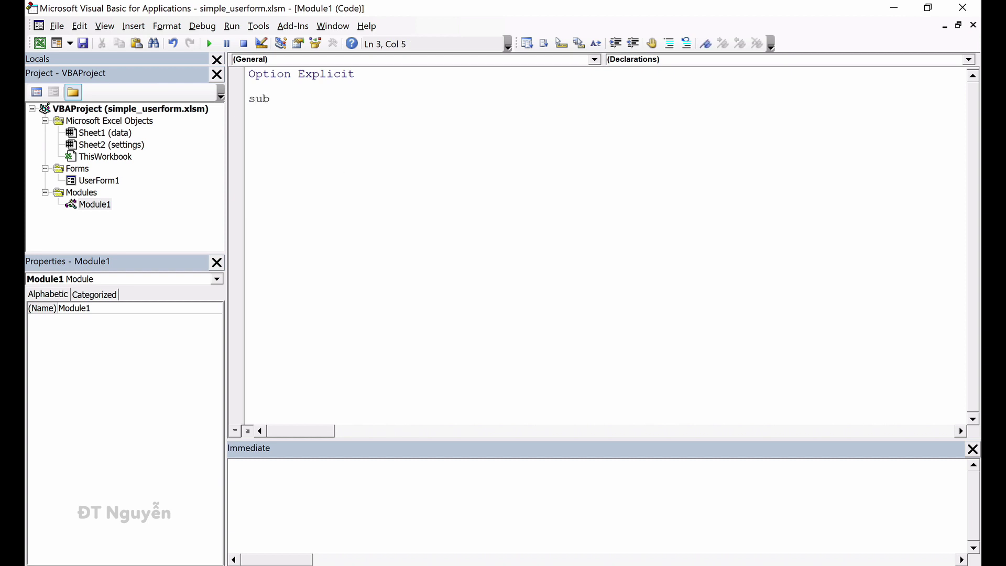
{"action": "type", "text": "show_userform"}
{"action": "key", "text": "Return"}
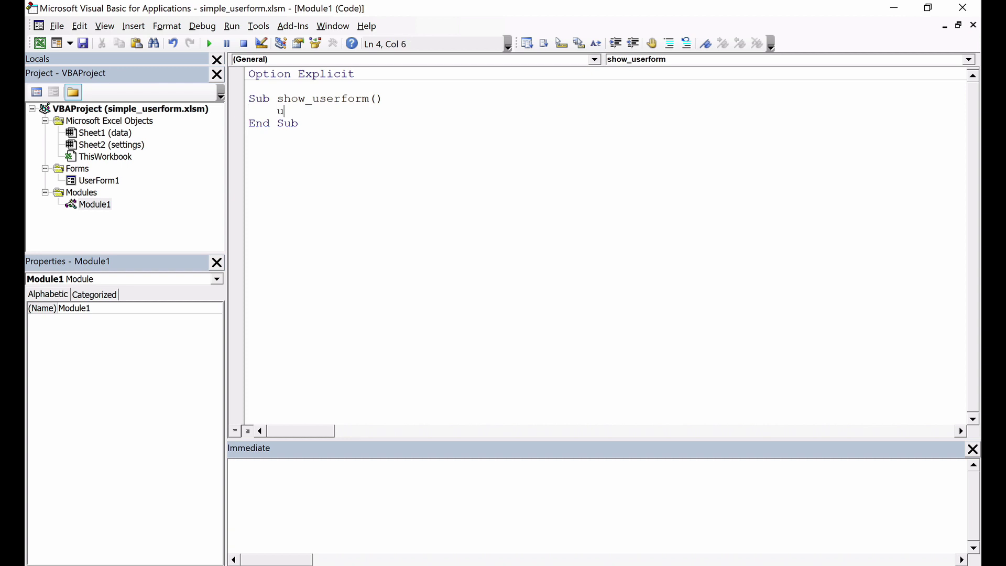
{"action": "type", "text": "serform."}
{"action": "key", "text": "BackSpace"}
{"action": "key", "text": "BackSpace"}
{"action": "key", "text": "BackSpace"}
{"action": "type", "text": "User"}
{"action": "type", "text": "Form1.sh"}
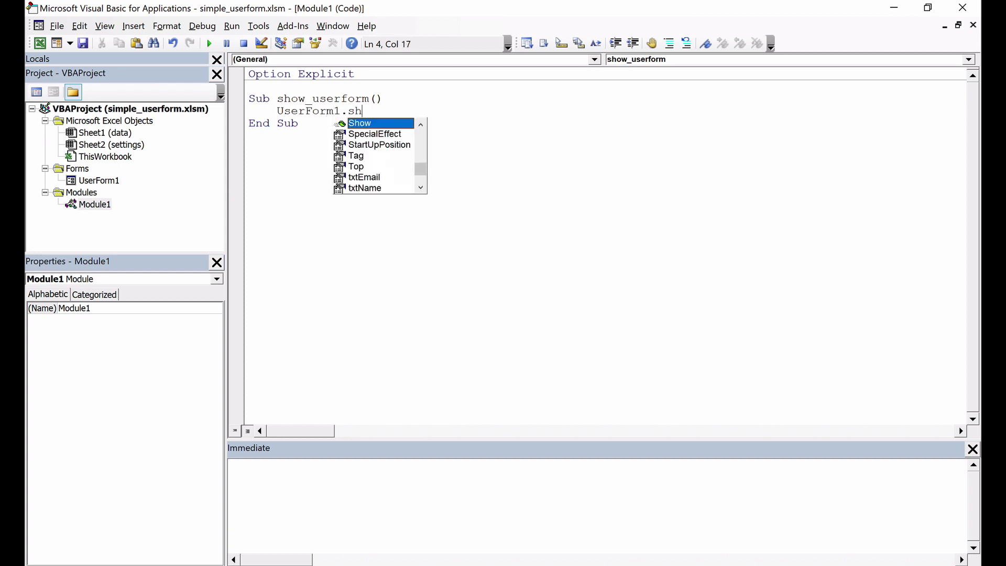
{"action": "type", "text": "ow"}
{"action": "key", "text": "Tab"}
{"action": "left_click", "coordinate": [374, 204]}
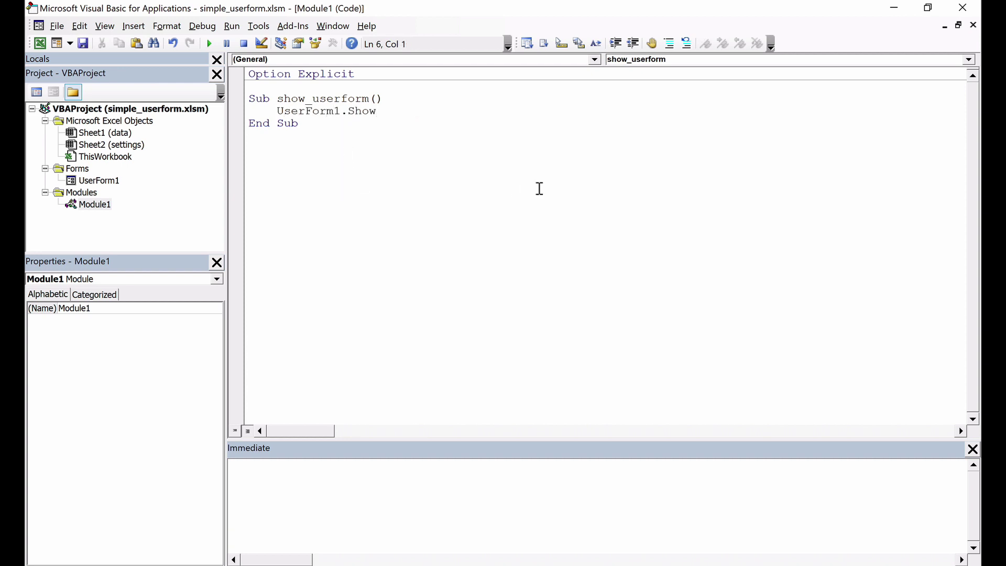
{"action": "left_click", "coordinate": [893, 8]}
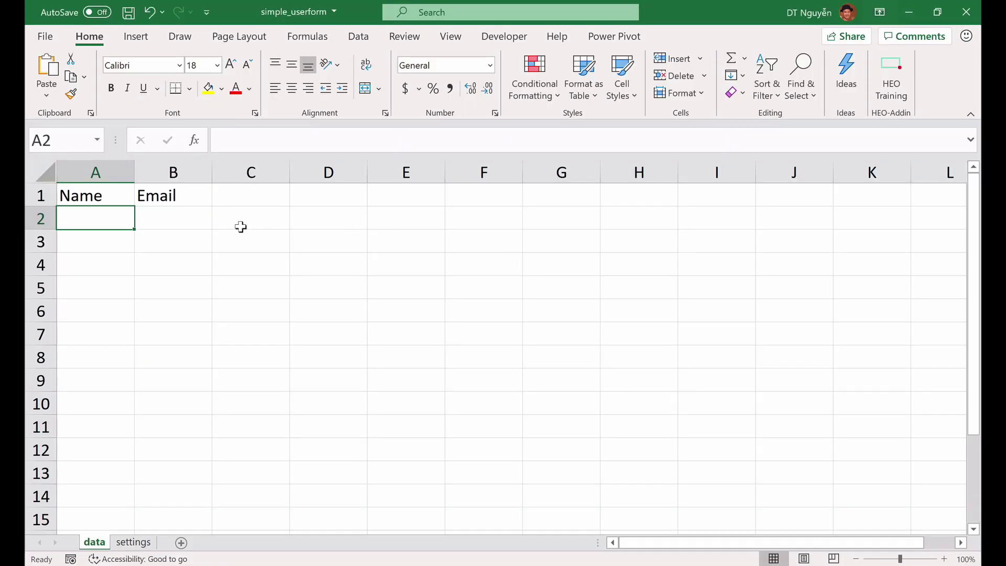
Draw a rectangle over C1:D1 and assign it the show_userform macro
{"action": "left_click", "coordinate": [136, 36]}
{"action": "left_click", "coordinate": [206, 96]}
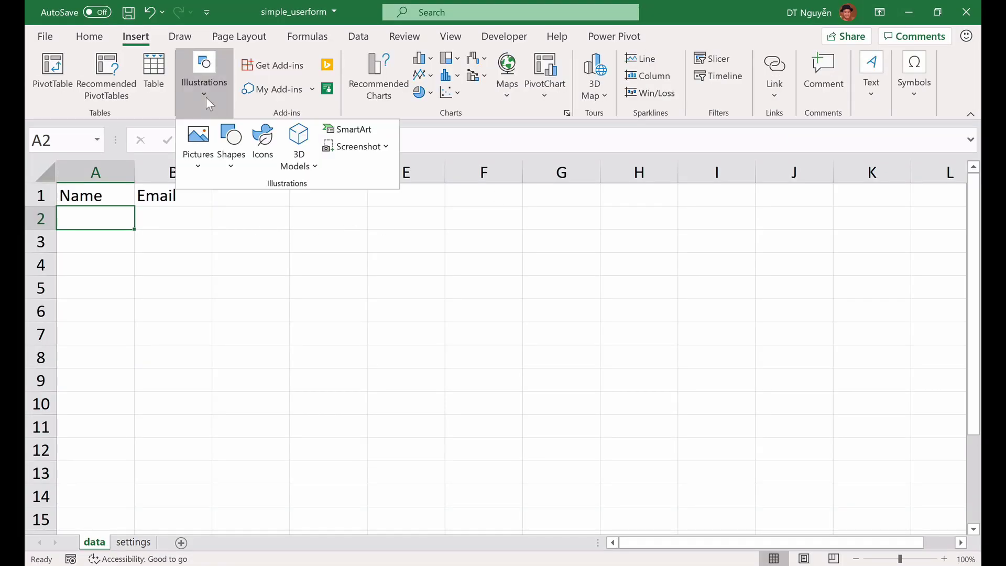
{"action": "left_click", "coordinate": [231, 149]}
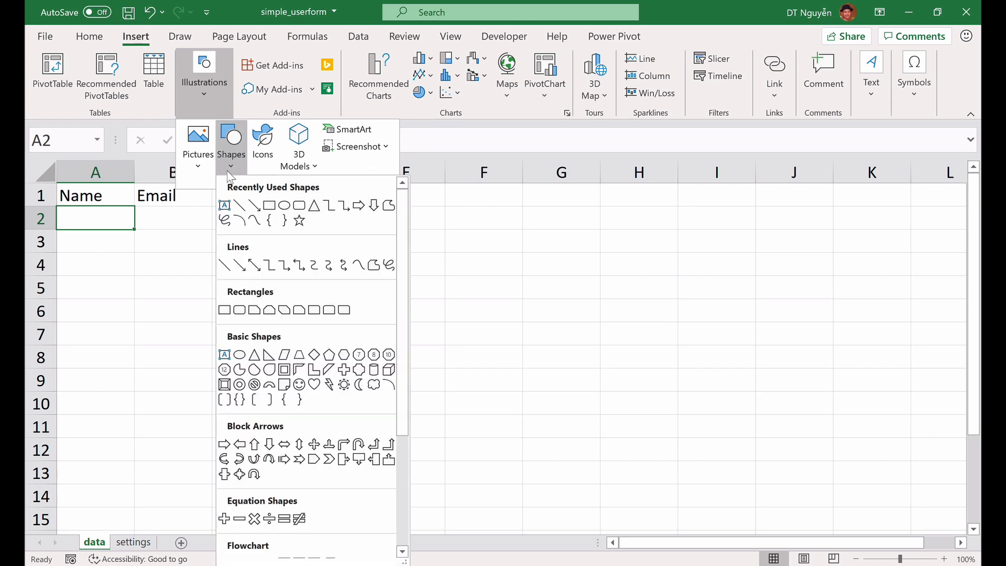
{"action": "left_click", "coordinate": [269, 206]}
{"action": "left_click_drag", "start_coordinate": [237, 186], "coordinate": [360, 211]}
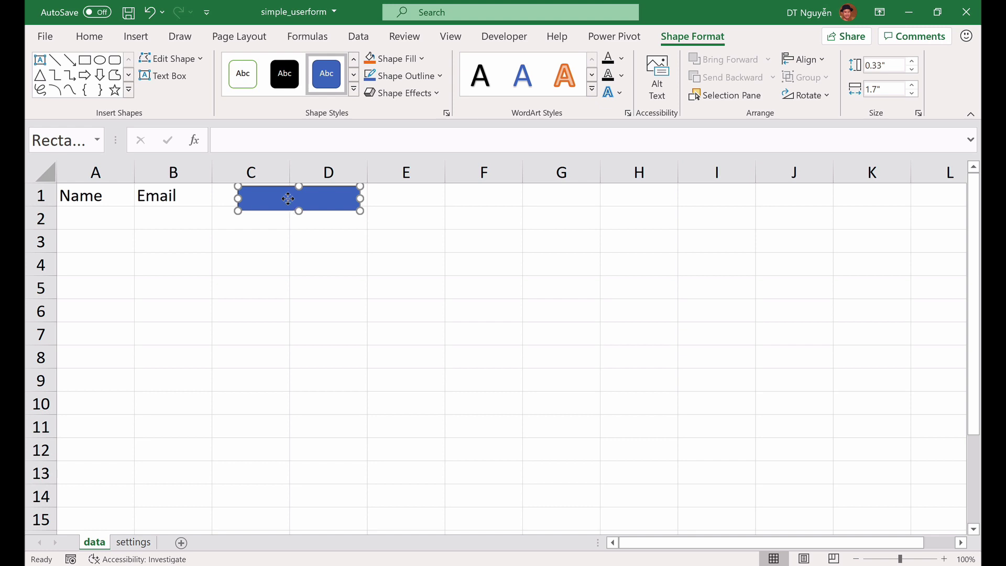
{"action": "right_click", "coordinate": [287, 198]}
{"action": "left_click", "coordinate": [378, 460]}
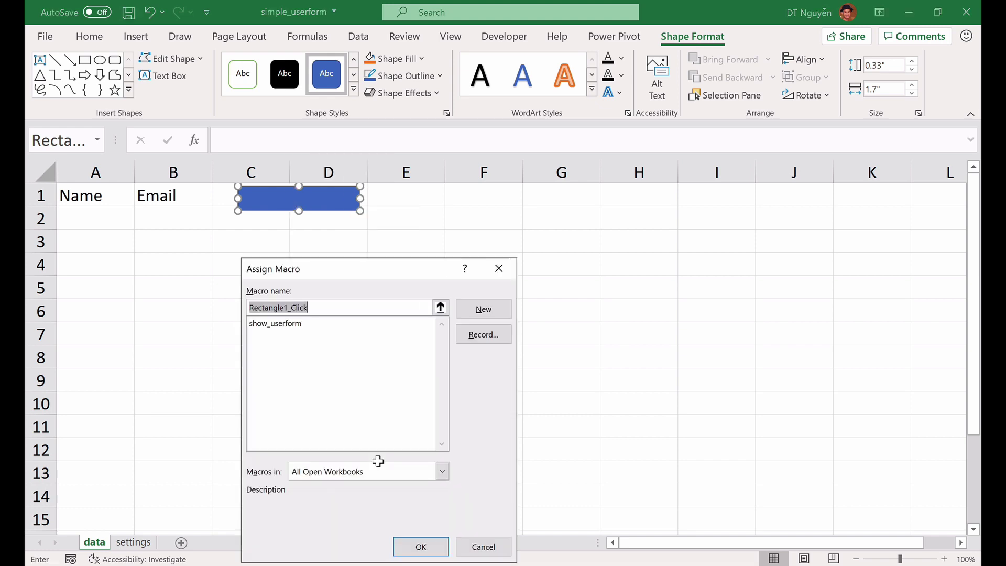
{"action": "left_click", "coordinate": [279, 323]}
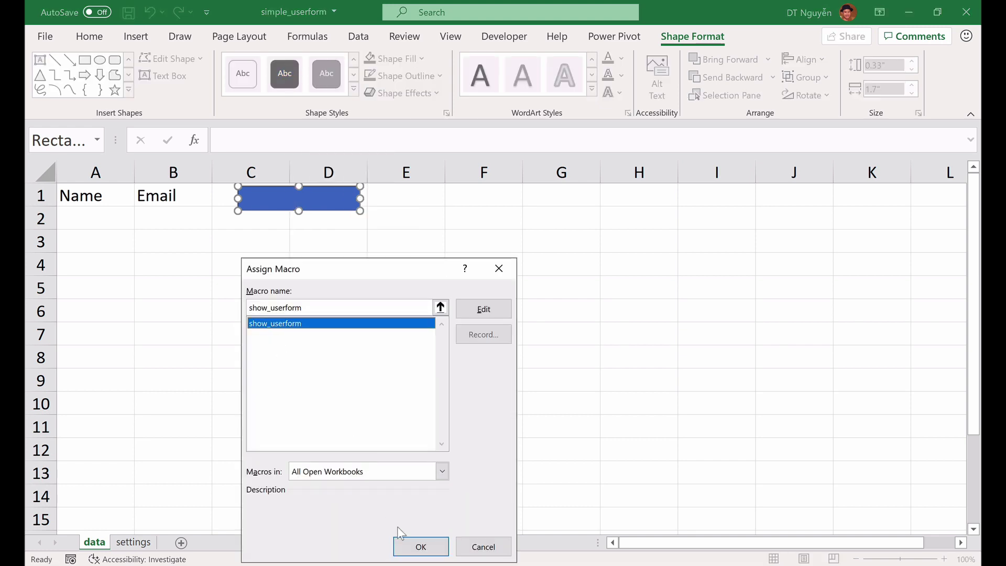
{"action": "left_click", "coordinate": [419, 546]}
Run the rectangle to open UserForm1, move it lower and enter a test name
{"action": "left_click", "coordinate": [411, 274]}
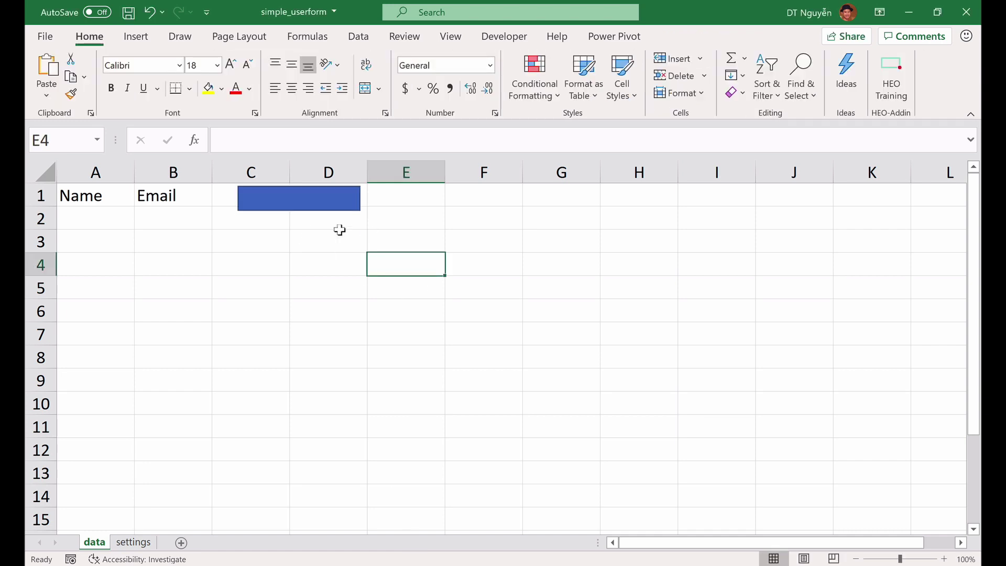
{"action": "left_click", "coordinate": [317, 207]}
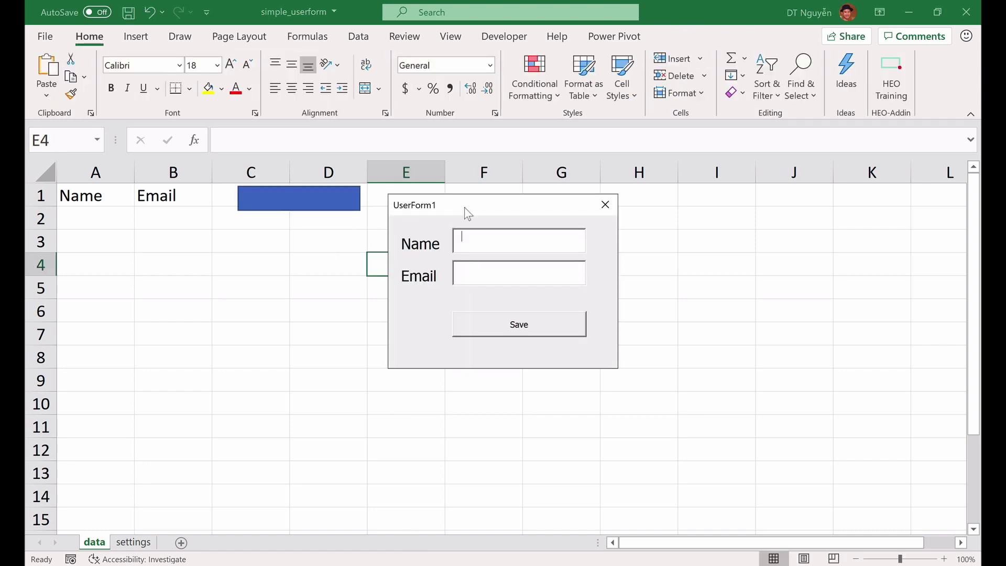
{"action": "left_click_drag", "start_coordinate": [464, 207], "coordinate": [325, 241]}
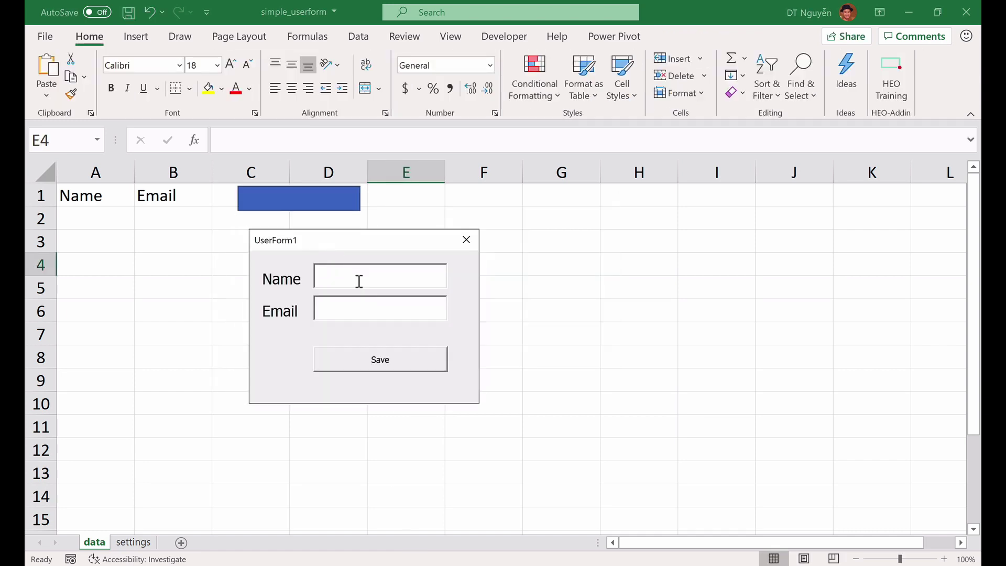
{"action": "type", "text": "T"}
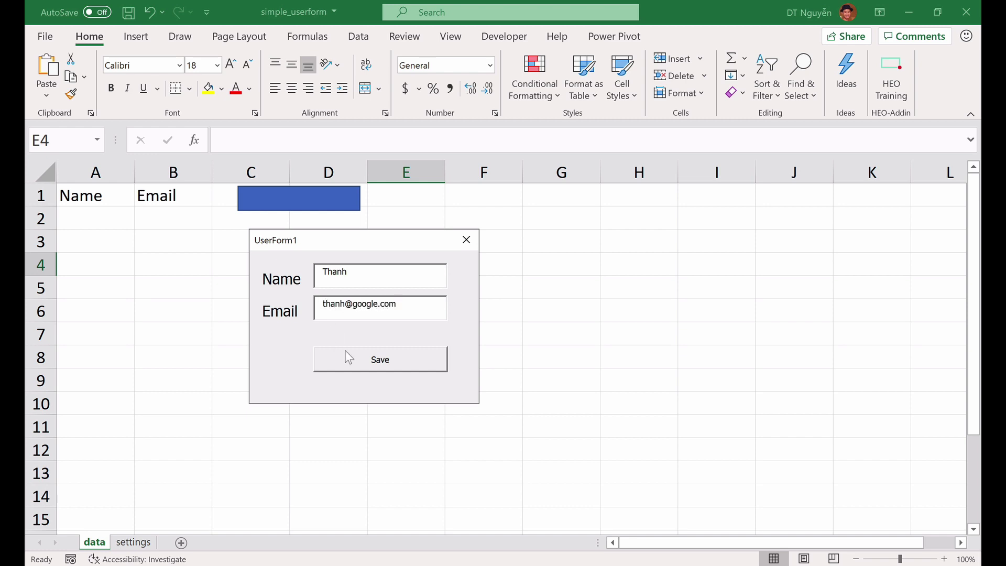
Save the form entry, then choose Debug on run-time error 1004 to see the failing line
{"action": "left_click", "coordinate": [366, 361]}
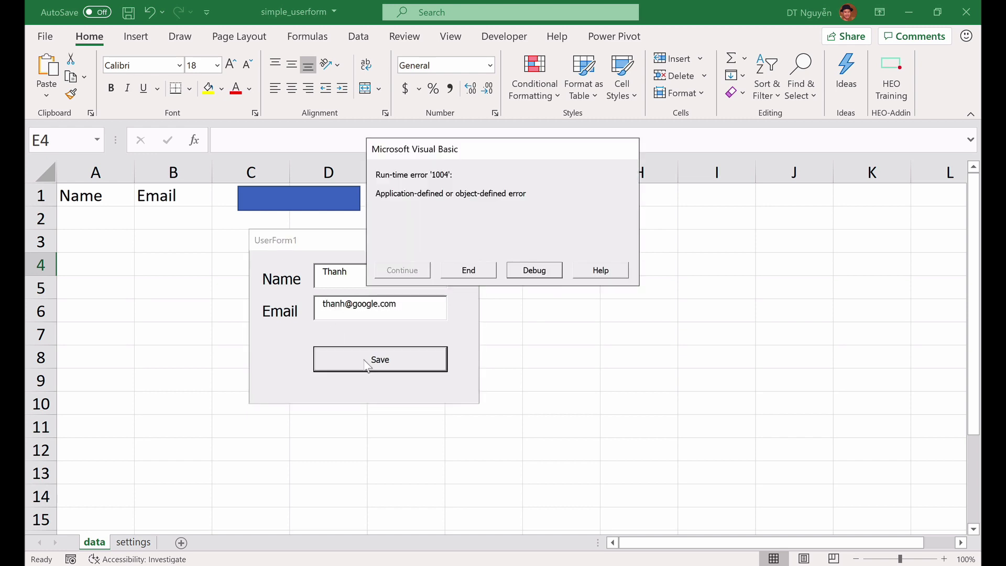
{"action": "left_click", "coordinate": [535, 270]}
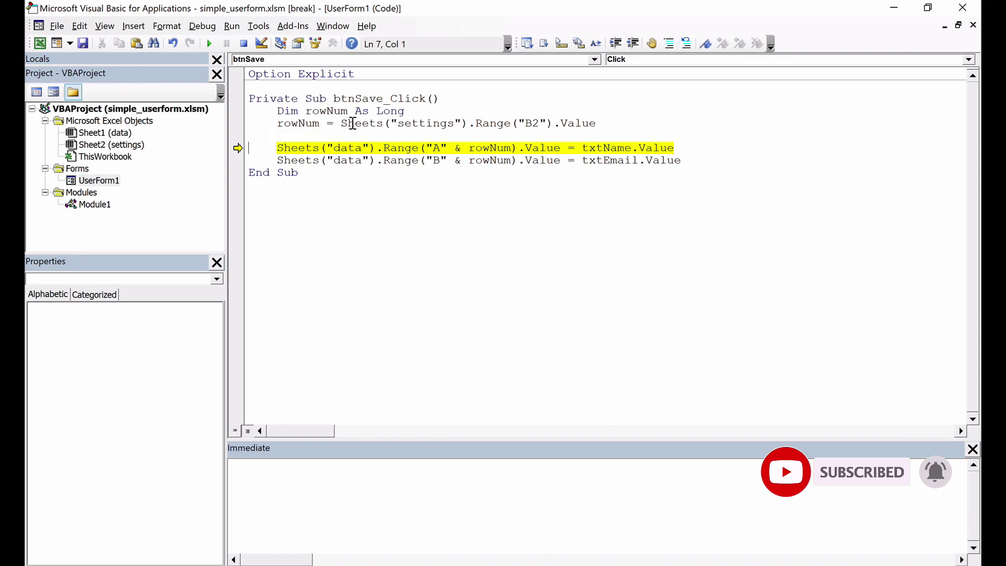
Reset the paused macro in the VBA editor, closing the form, and return to Excel
{"action": "key", "text": "alt+F11"}
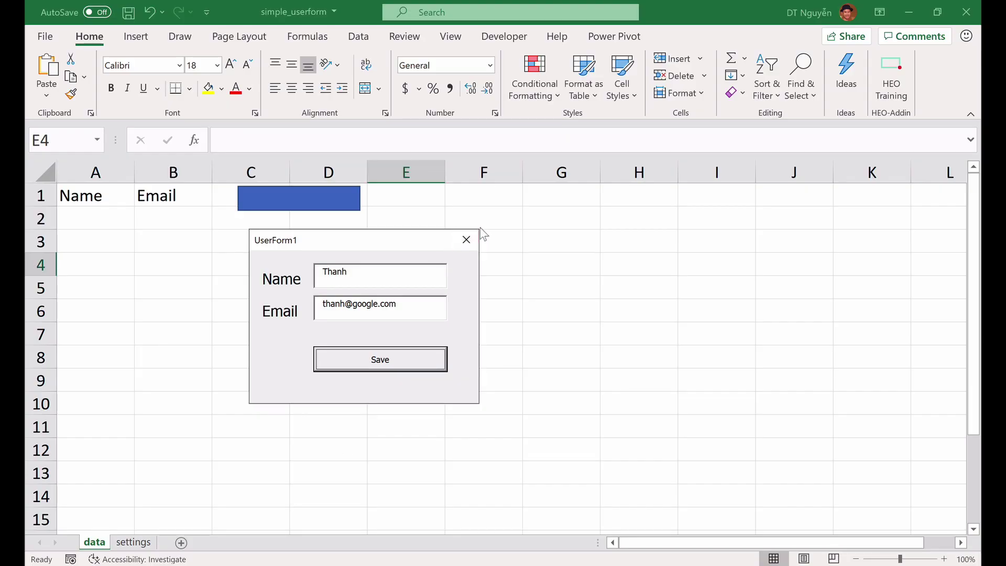
{"action": "left_click", "coordinate": [466, 241]}
{"action": "key", "text": "alt+Tab"}
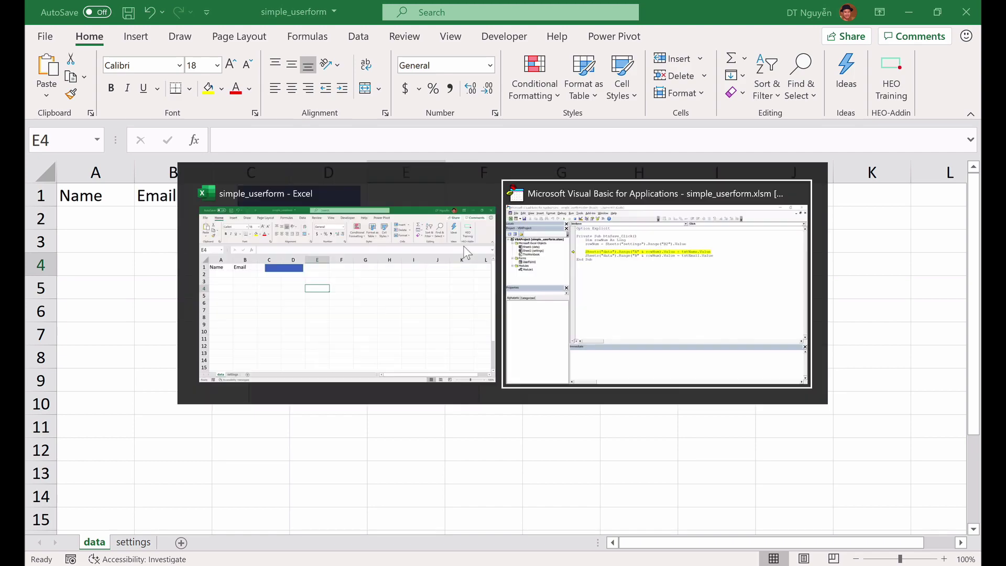
{"action": "key", "text": "alt+F11"}
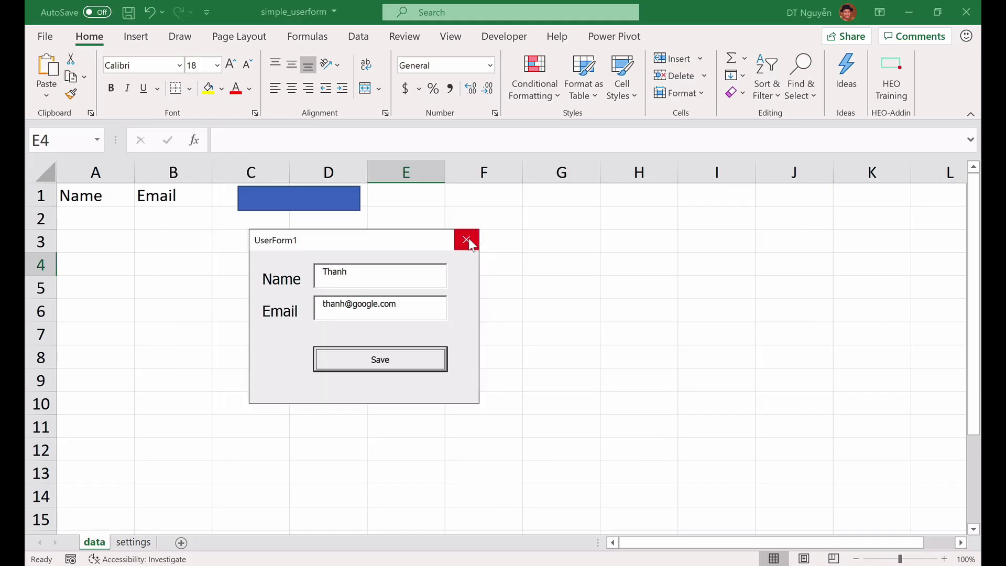
{"action": "key", "text": "alt+F11"}
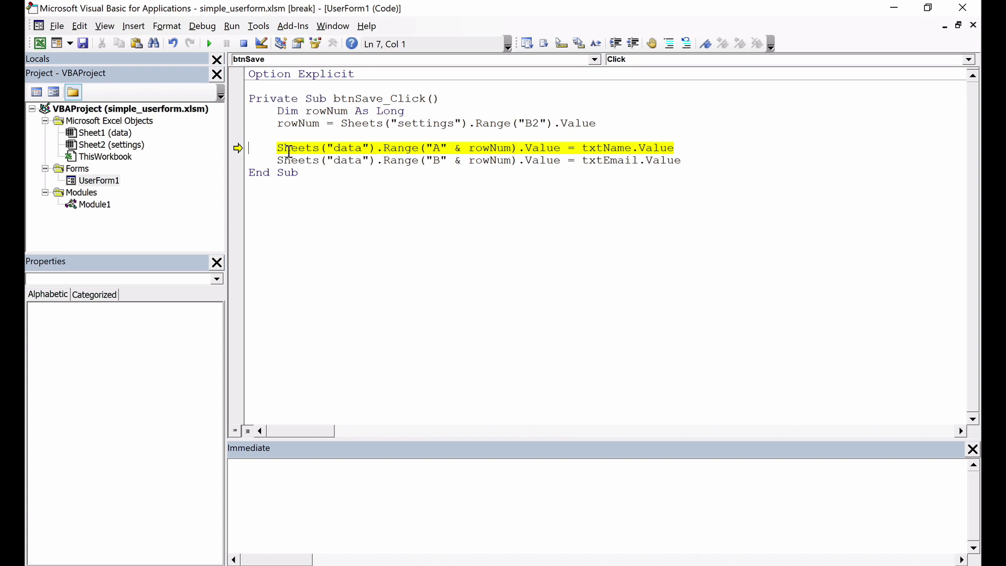
{"action": "left_click", "coordinate": [243, 43]}
{"action": "key", "text": "alt+F11"}
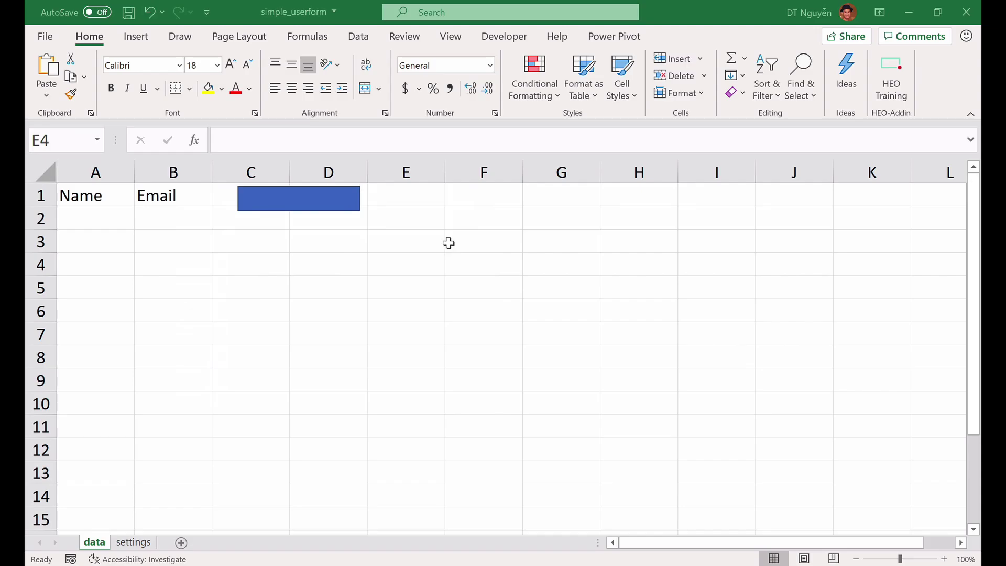
Change the rowNum line's settings reference from Range("B2") to Range("B1"), then show the data sheet
{"action": "left_click", "coordinate": [133, 542]}
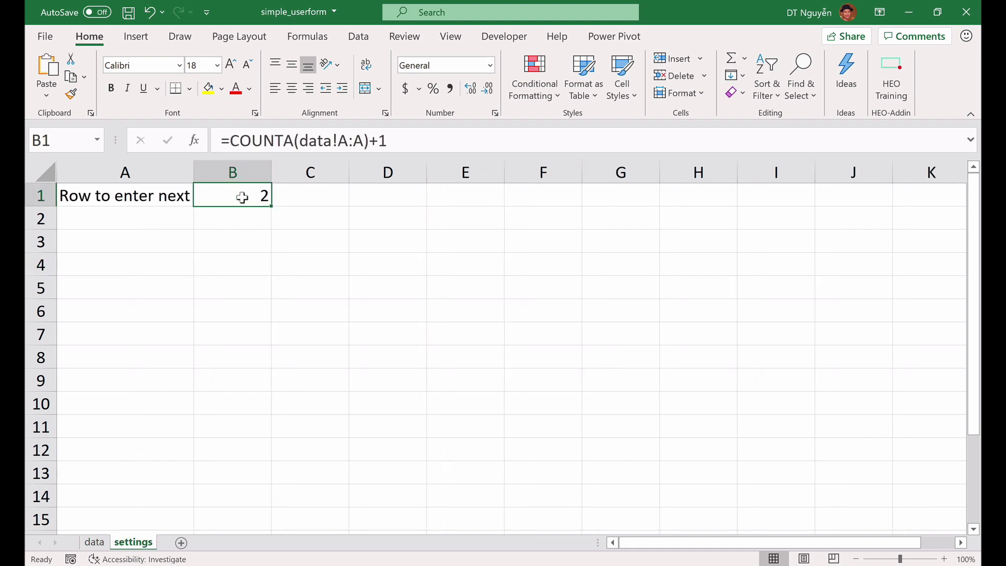
{"action": "key", "text": "alt+F11"}
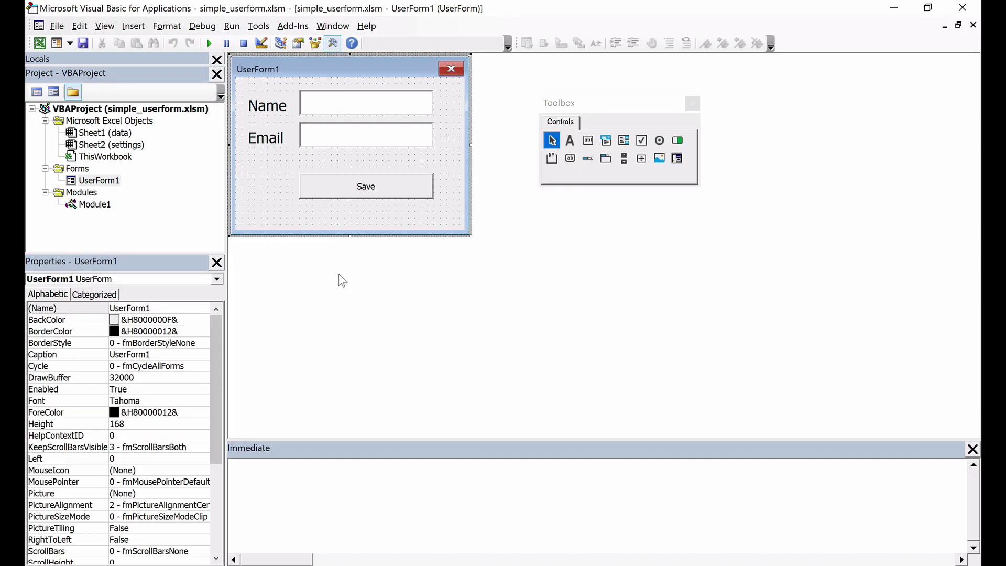
{"action": "double_click", "coordinate": [404, 186]}
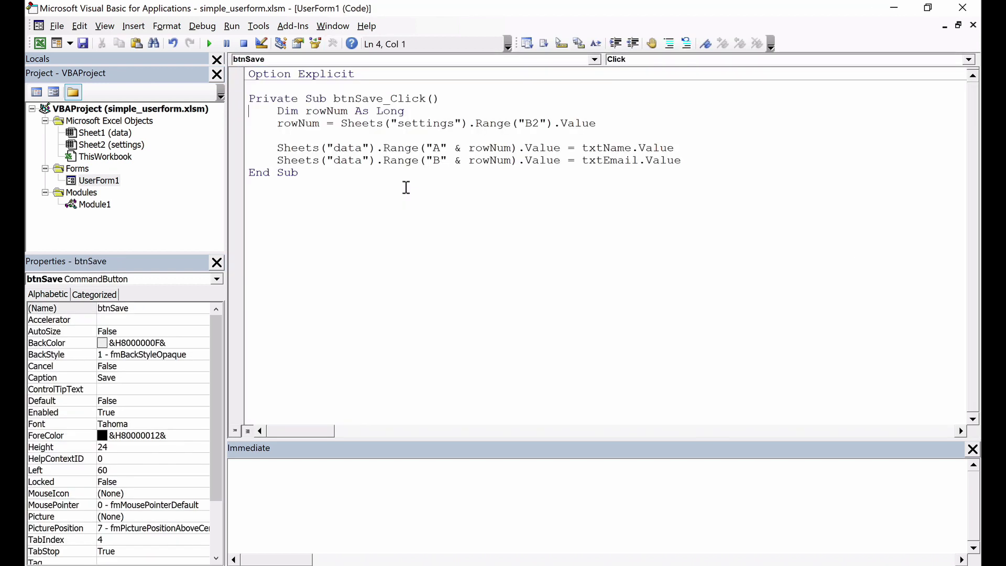
{"action": "left_click", "coordinate": [538, 123]}
{"action": "key", "text": "BackSpace"}
{"action": "type", "text": "1"}
{"action": "left_click", "coordinate": [535, 189]}
{"action": "key", "text": "alt+F11"}
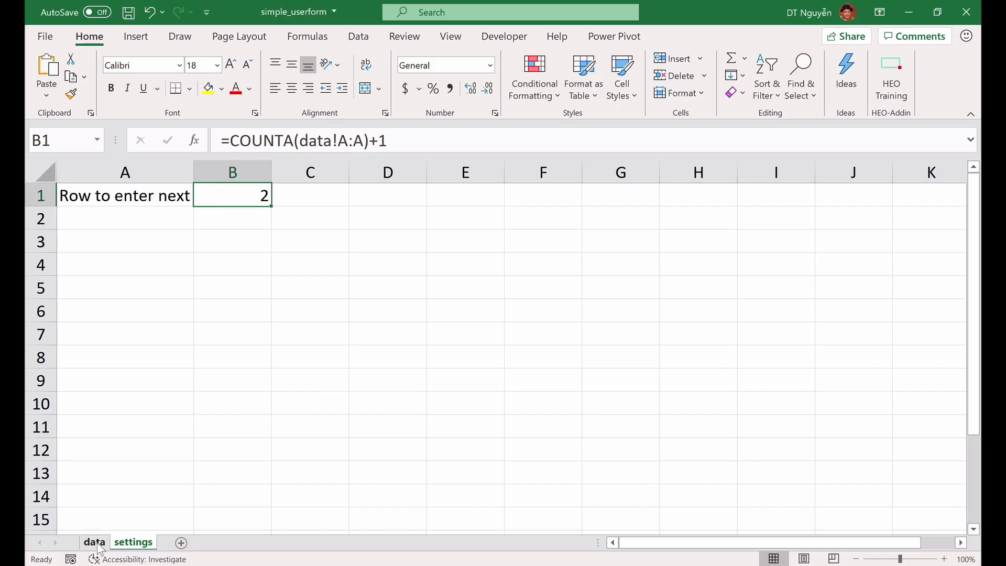
{"action": "left_click", "coordinate": [96, 542]}
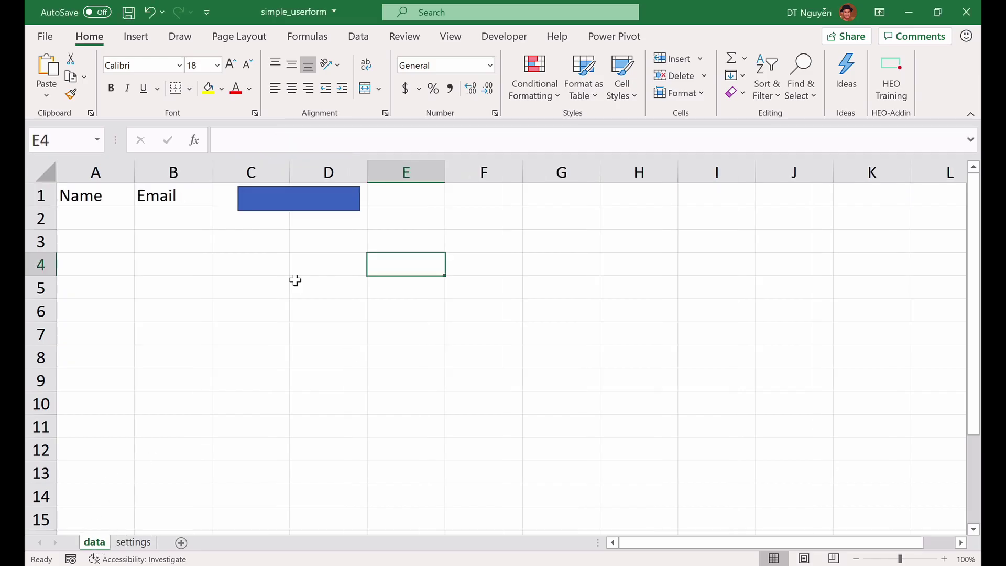
Open the form from the shape, enter the e-mail, save repeatedly into rows 2–5, and close it
{"action": "left_click", "coordinate": [303, 199]}
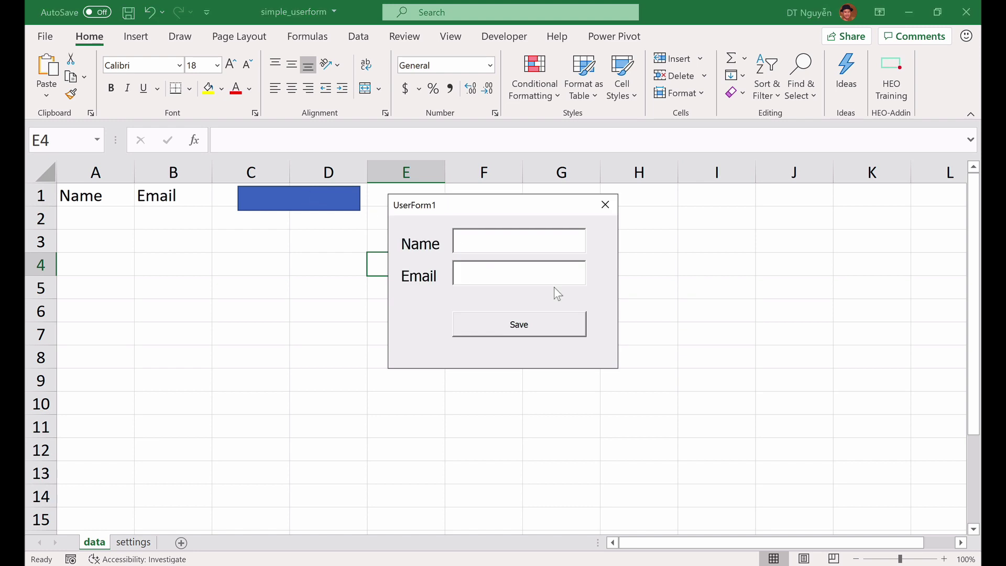
{"action": "left_click", "coordinate": [554, 331]}
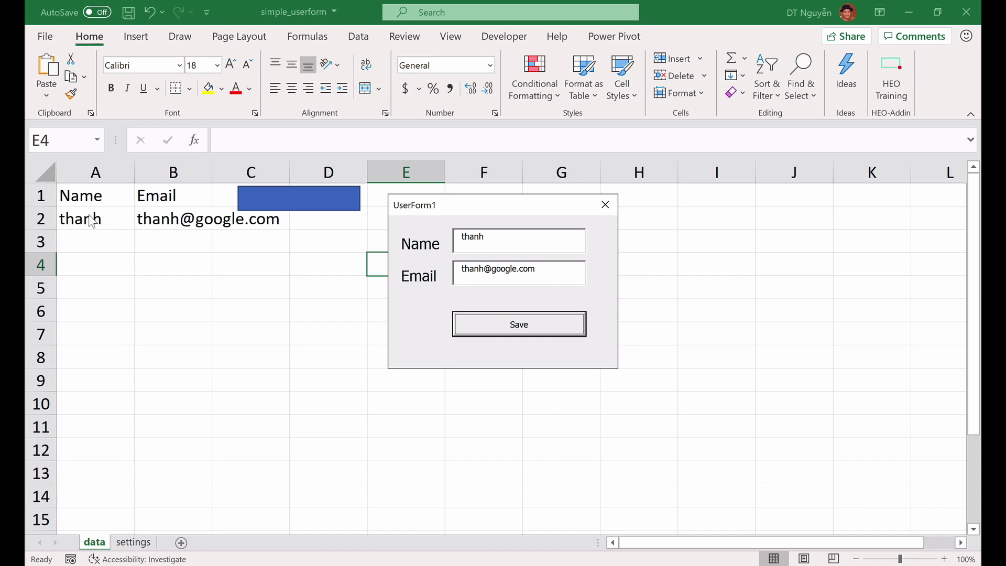
{"action": "left_click", "coordinate": [557, 328]}
{"action": "left_click", "coordinate": [558, 327]}
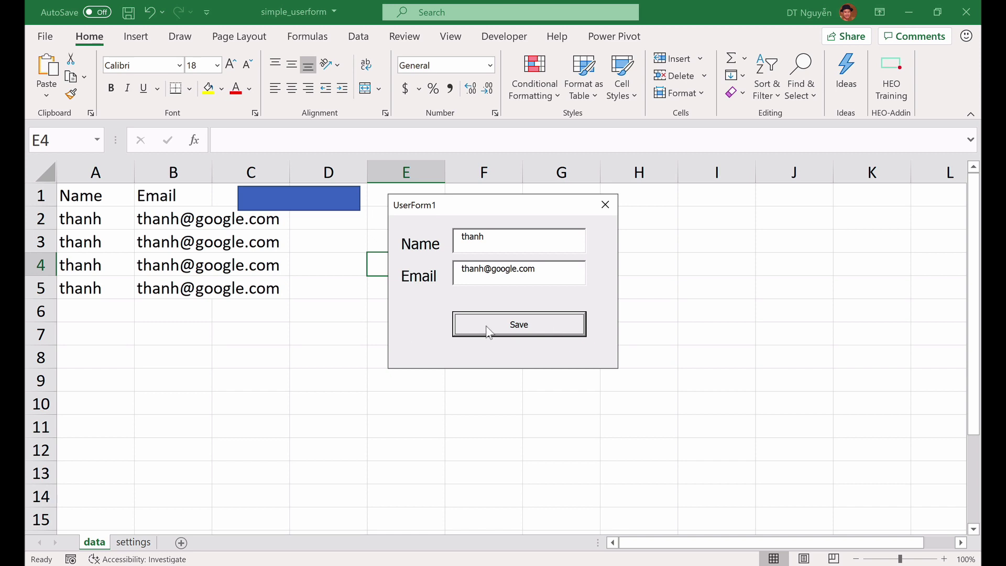
{"action": "left_click", "coordinate": [499, 236]}
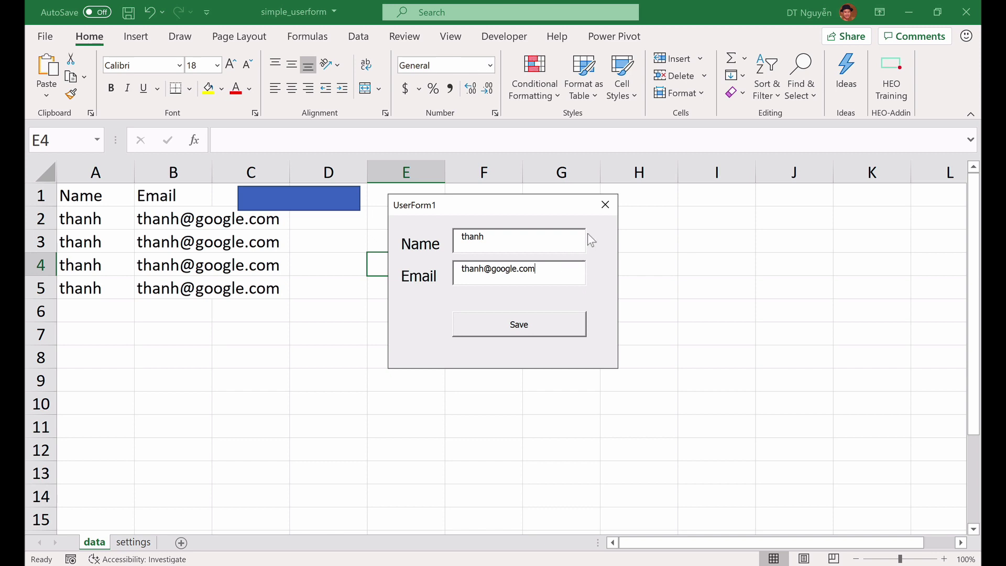
{"action": "left_click", "coordinate": [605, 205]}
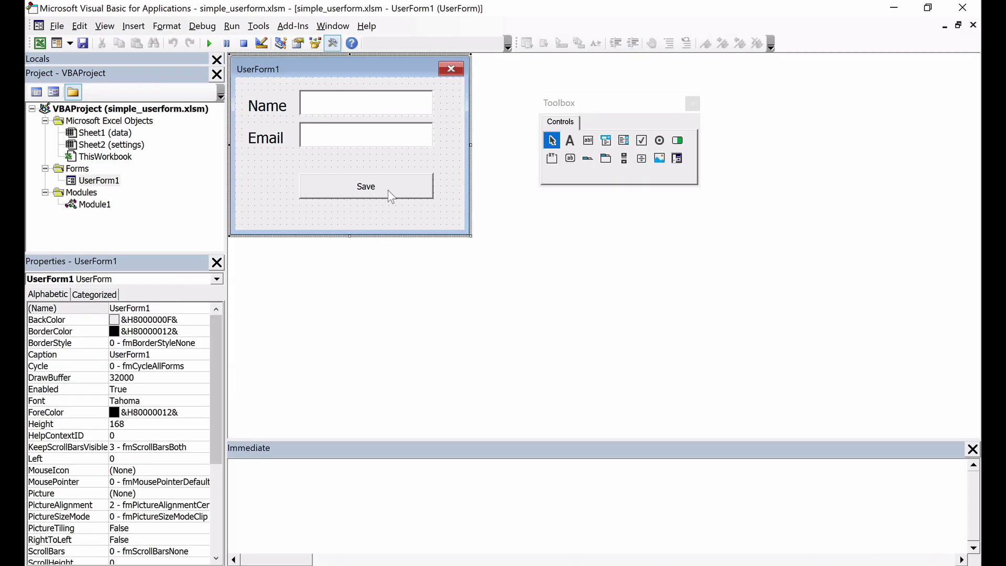
Add the comment ' luu du lieu above the data-saving lines in btnSave_Click
{"action": "double_click", "coordinate": [407, 189]}
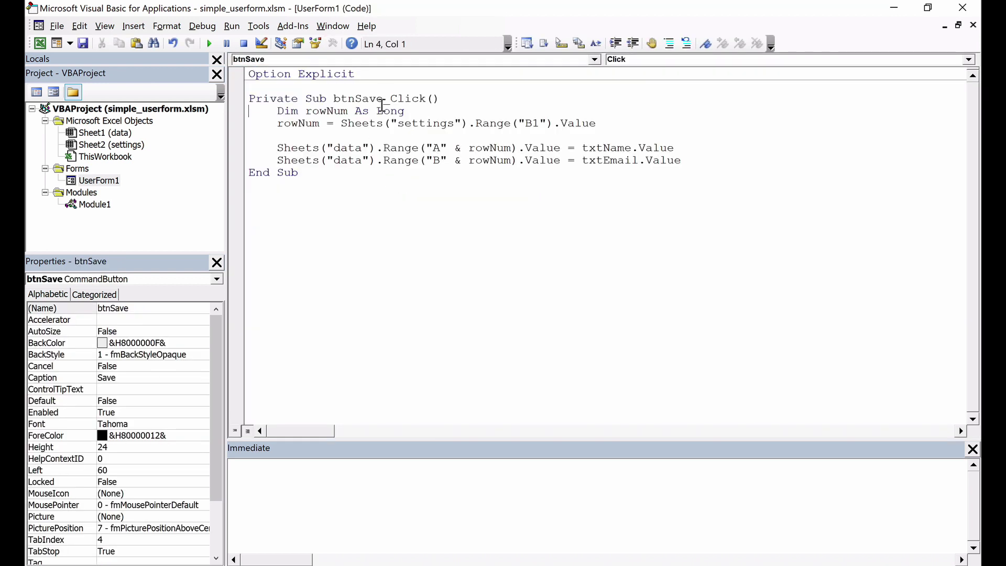
{"action": "left_click", "coordinate": [694, 160]}
{"action": "key", "text": "Return"}
{"action": "key", "text": "Return"}
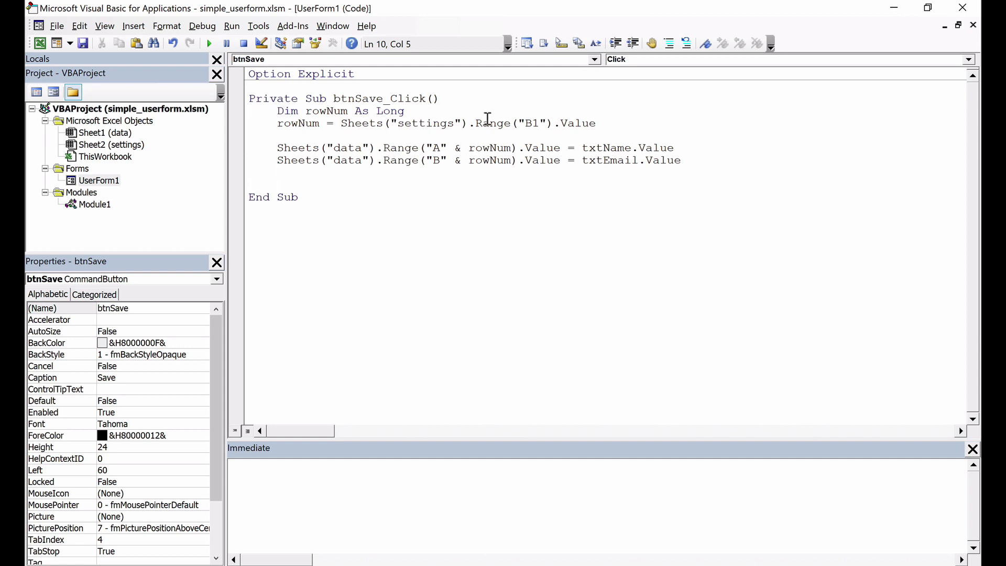
{"action": "left_click", "coordinate": [471, 135]}
{"action": "key", "text": "Return"}
{"action": "type", "text": "' "}
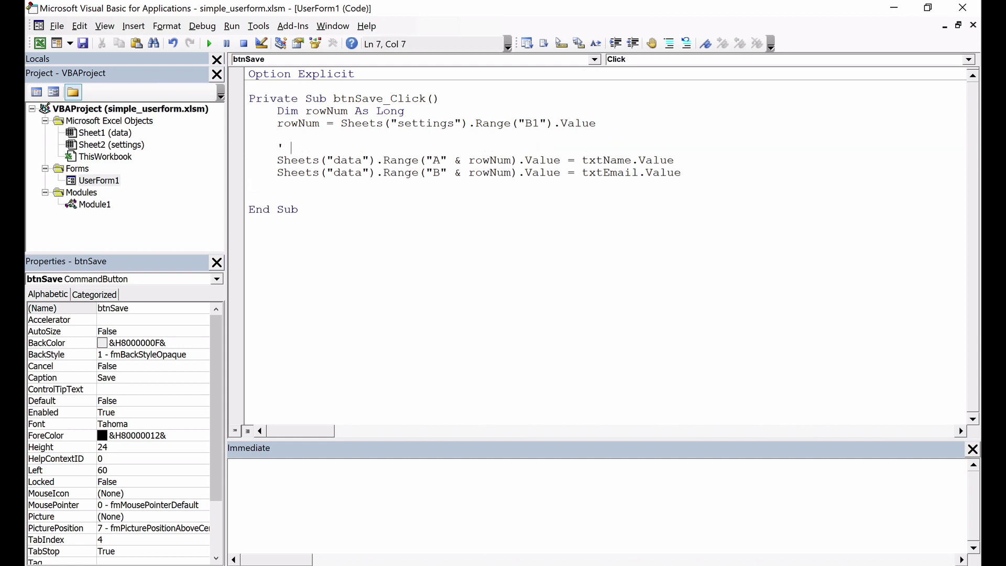
{"action": "type", "text": "luu du lieu"}
Add comment ' xoa du lieu cu tren form with txtName.Value = "" and txtEmail.Value = "" before End Sub
{"action": "left_click", "coordinate": [410, 193]}
{"action": "type", "text": "'"}
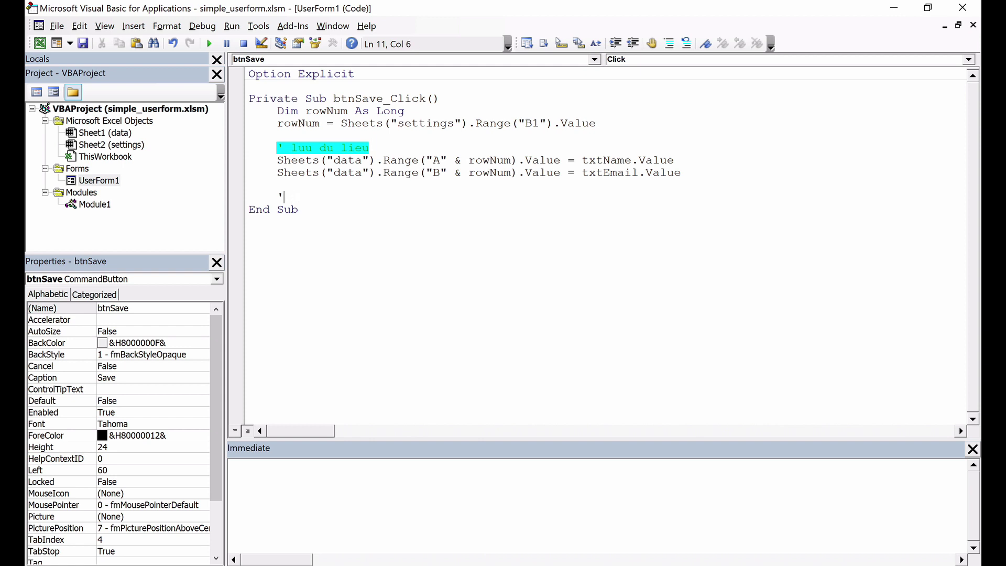
{"action": "type", "text": "xoa du lieu "}
{"action": "type", "text": "cu tren form"}
{"action": "key", "text": "Return"}
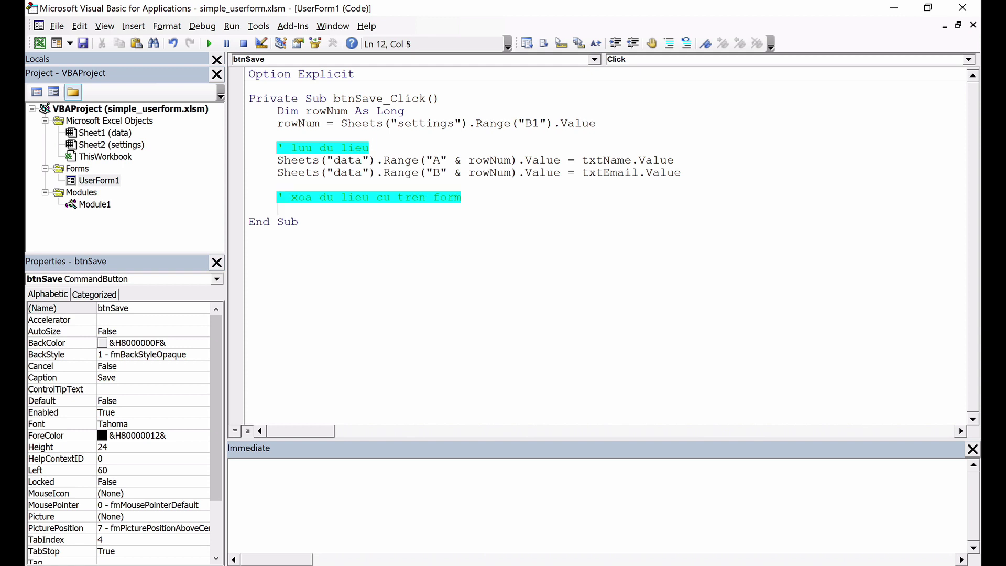
{"action": "type", "text": "txtN"}
{"action": "type", "text": "m"}
{"action": "key", "text": "BackSpace"}
{"action": "type", "text": "ame"}
{"action": "type", "text": ".value = "}
{"action": "type", "text": "\"\""}
{"action": "key", "text": "Return"}
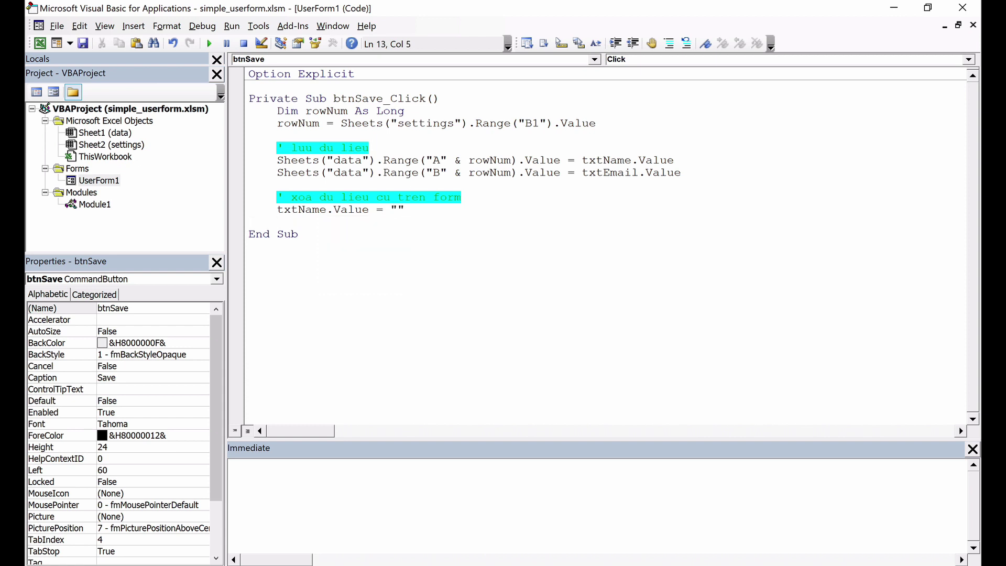
{"action": "type", "text": "txt"}
{"action": "type", "text": "Ema"}
{"action": "key", "text": "BackSpace"}
{"action": "type", "text": "ail.v ="}
{"action": "type", "text": " \"\""}
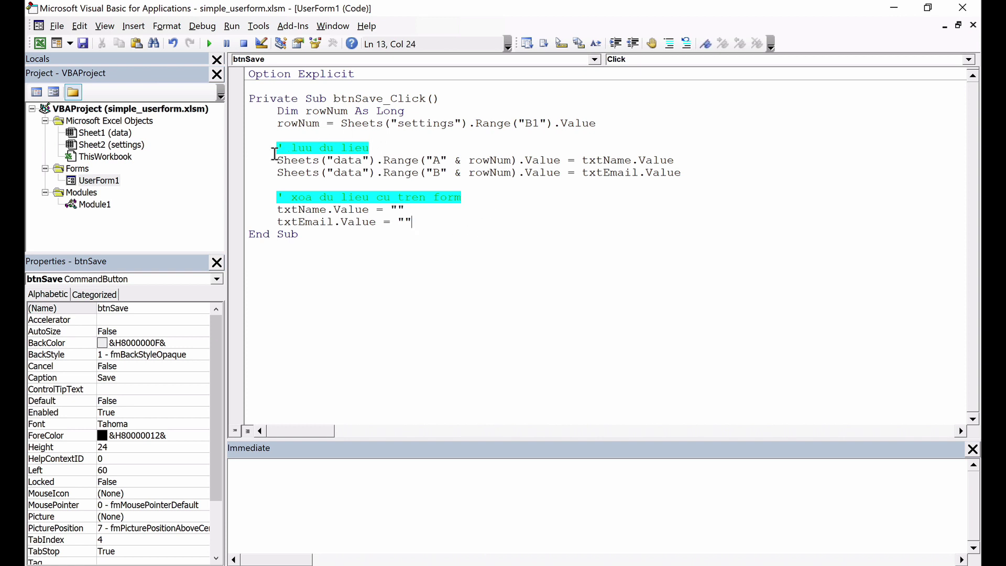
Review the saving and clearing code blocks, then return to Excel with Alt+F11
{"action": "left_click_drag", "start_coordinate": [277, 148], "coordinate": [723, 168]}
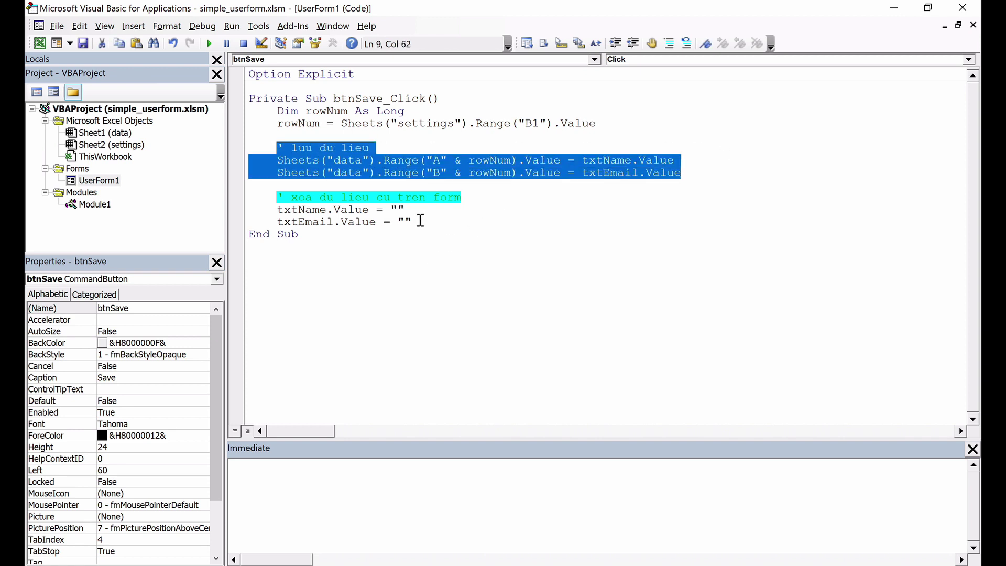
{"action": "left_click_drag", "start_coordinate": [414, 222], "coordinate": [249, 200]}
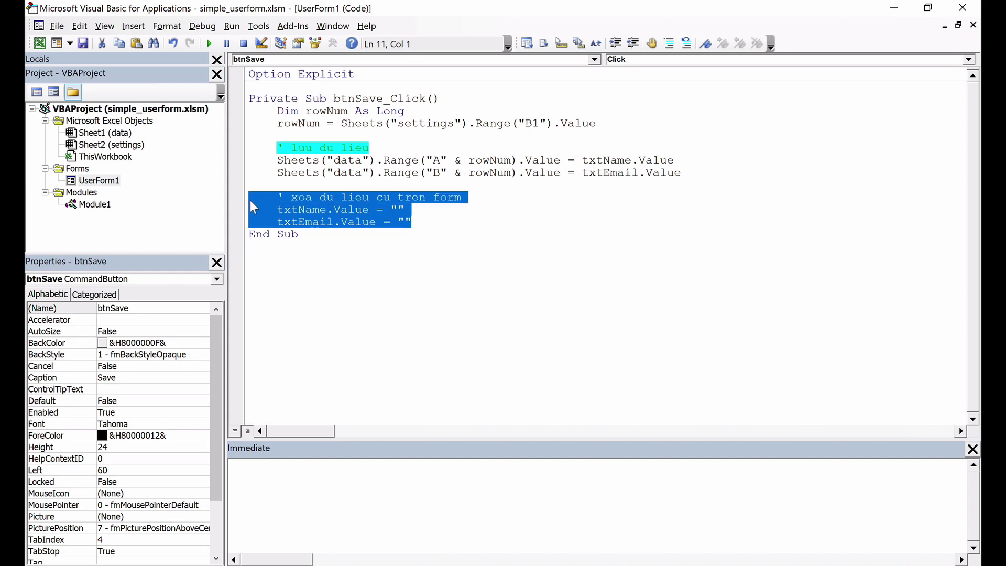
{"action": "left_click", "coordinate": [467, 258]}
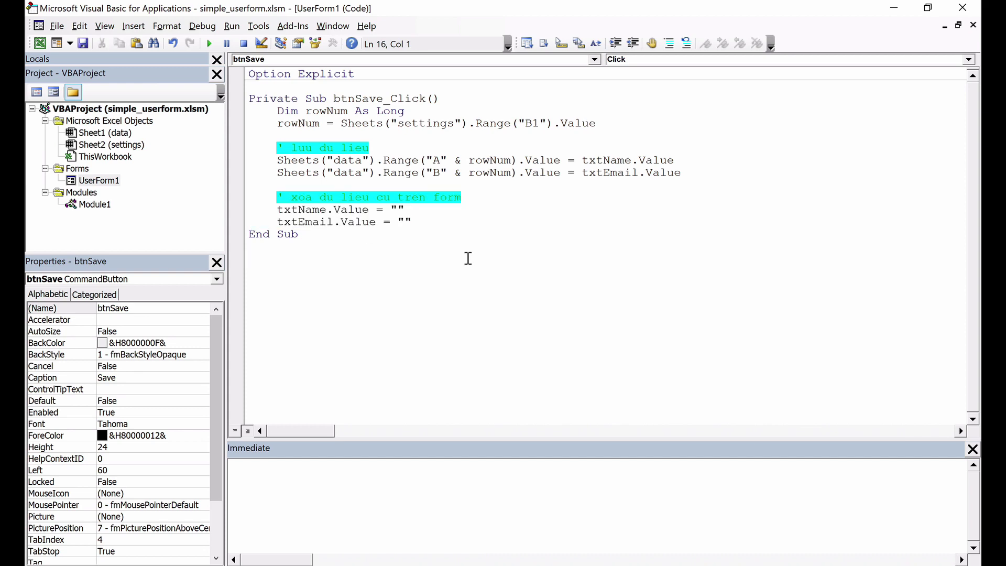
{"action": "key", "text": "alt+F11"}
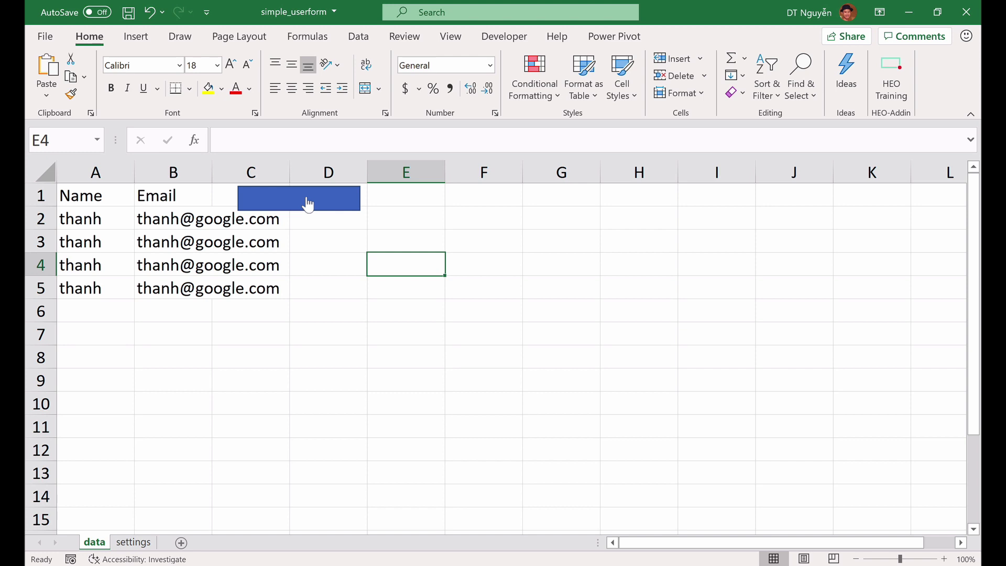
Open the form and save a first new name and e-mail entry into row 6
{"action": "left_click", "coordinate": [307, 203]}
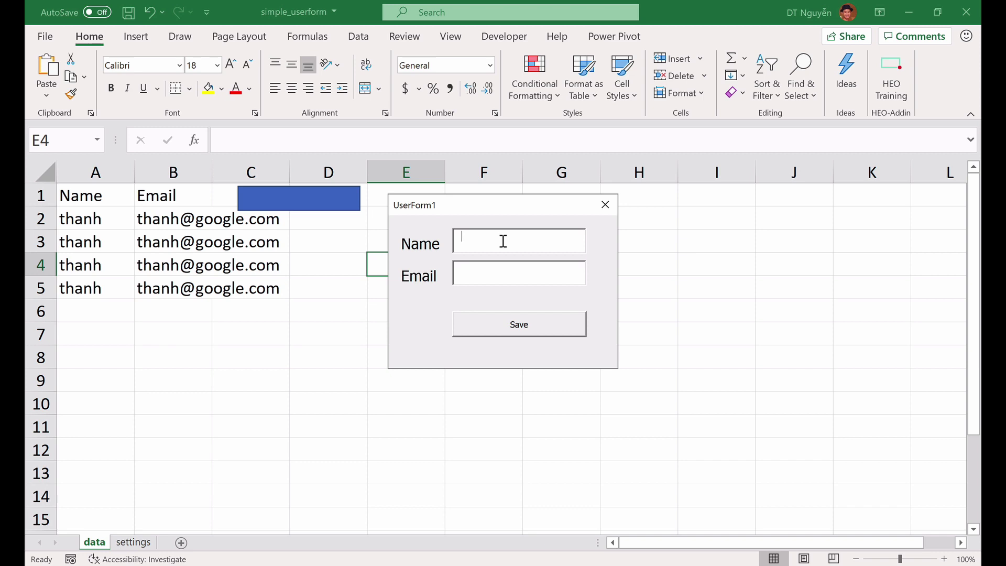
{"action": "type", "text": "nguyen"}
{"action": "key", "text": "Tab"}
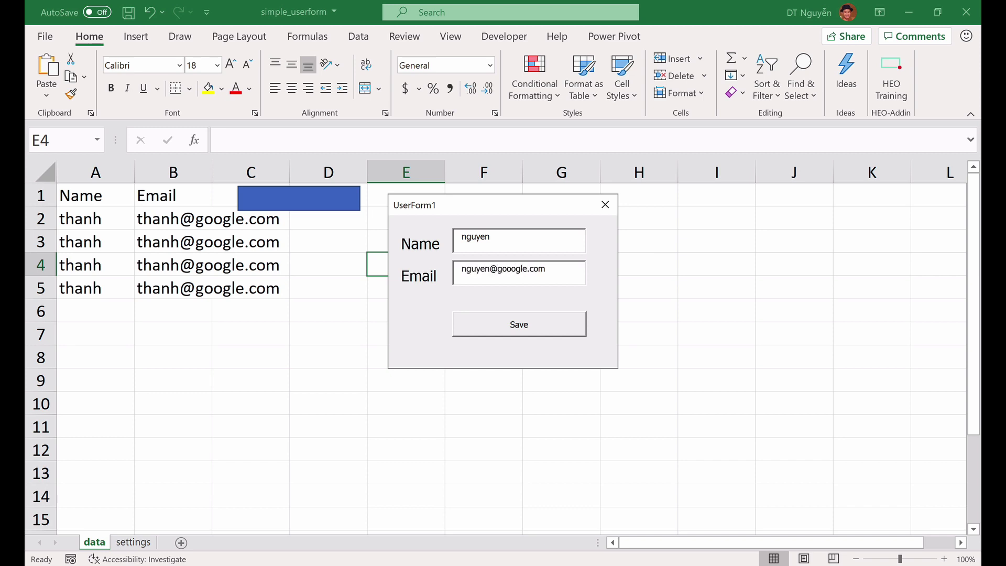
{"action": "key", "text": "Tab"}
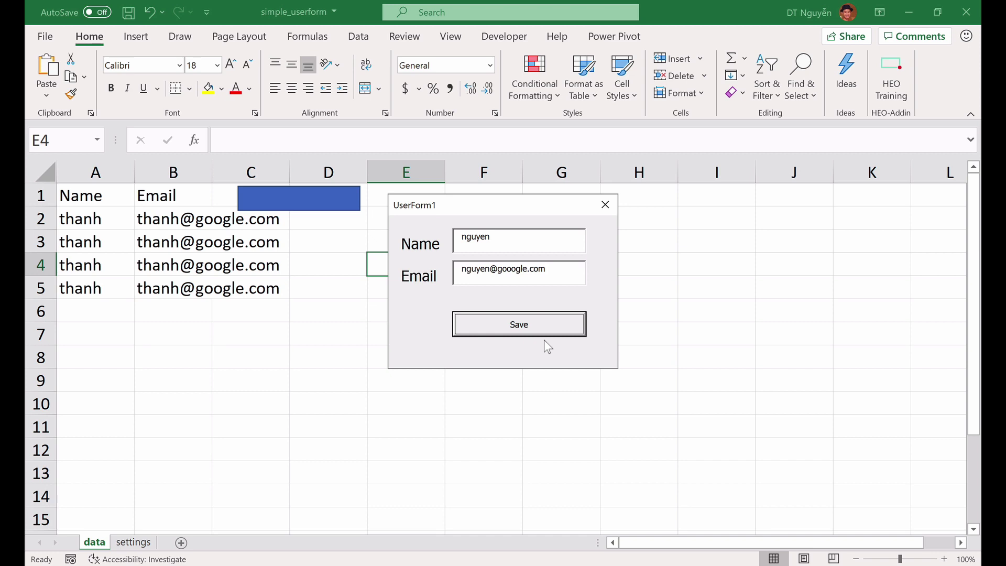
{"action": "key", "text": "Return"}
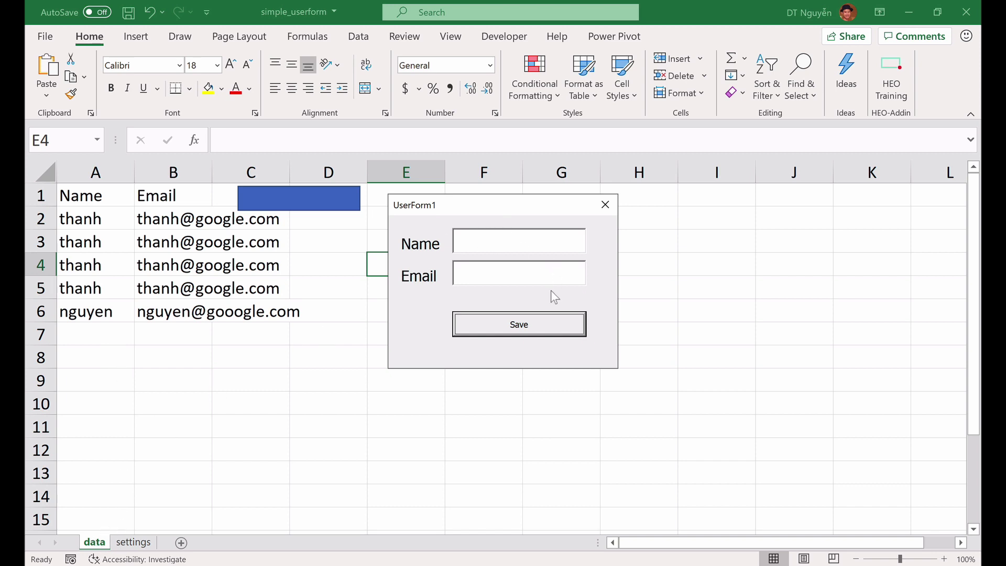
Save a second name and e-mail entry into row 7, confirm the fields cleared, and close the form
{"action": "left_click", "coordinate": [547, 330]}
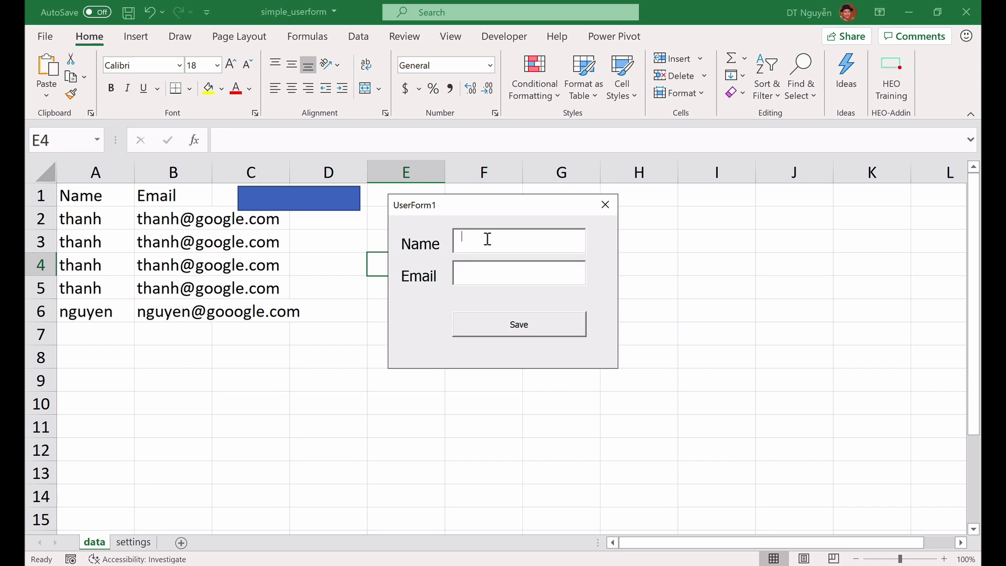
{"action": "type", "text": "duc"}
{"action": "key", "text": "Tab"}
{"action": "key", "text": "Tab"}
{"action": "key", "text": "Return"}
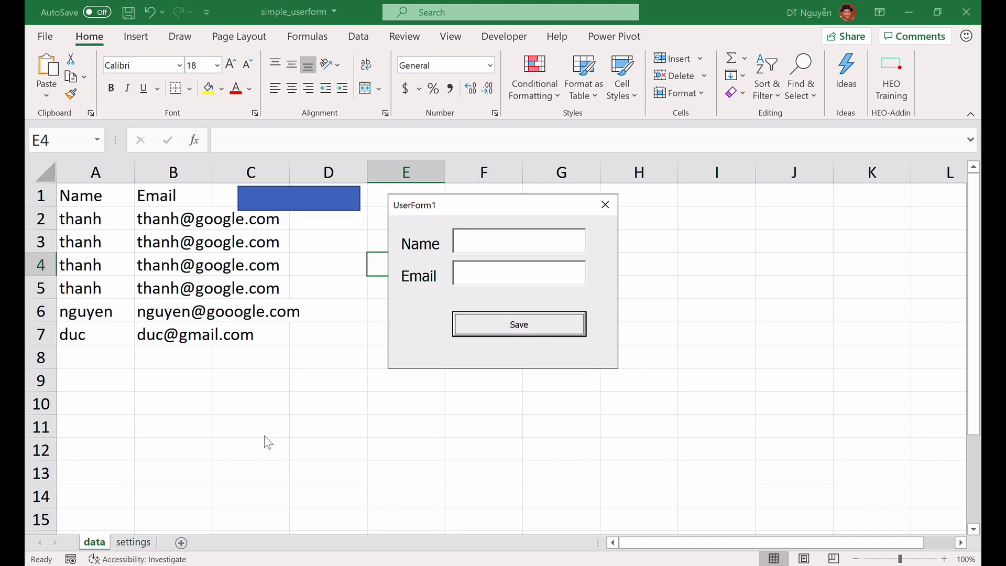
{"action": "left_click", "coordinate": [513, 246]}
{"action": "left_click", "coordinate": [511, 268]}
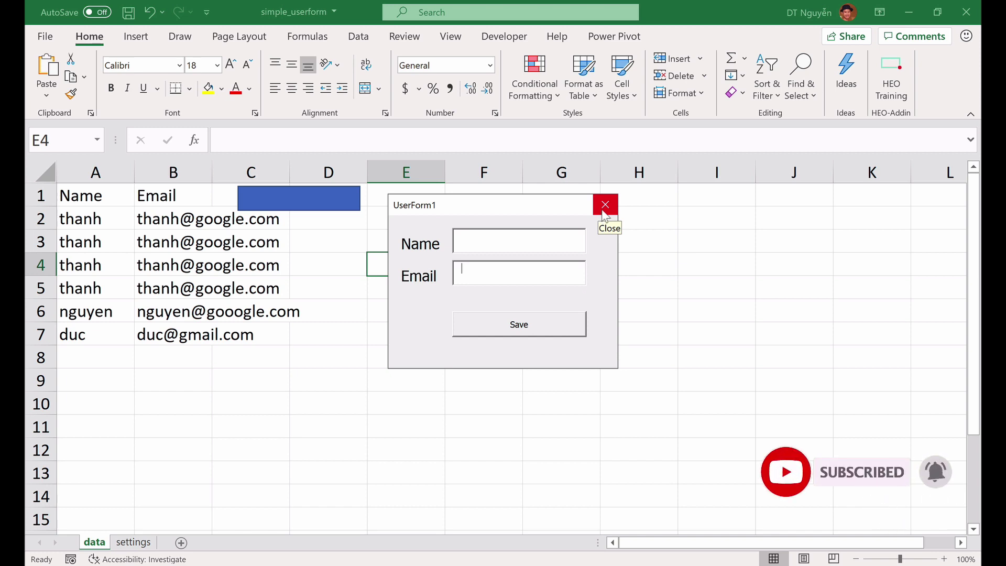
{"action": "left_click", "coordinate": [604, 209]}
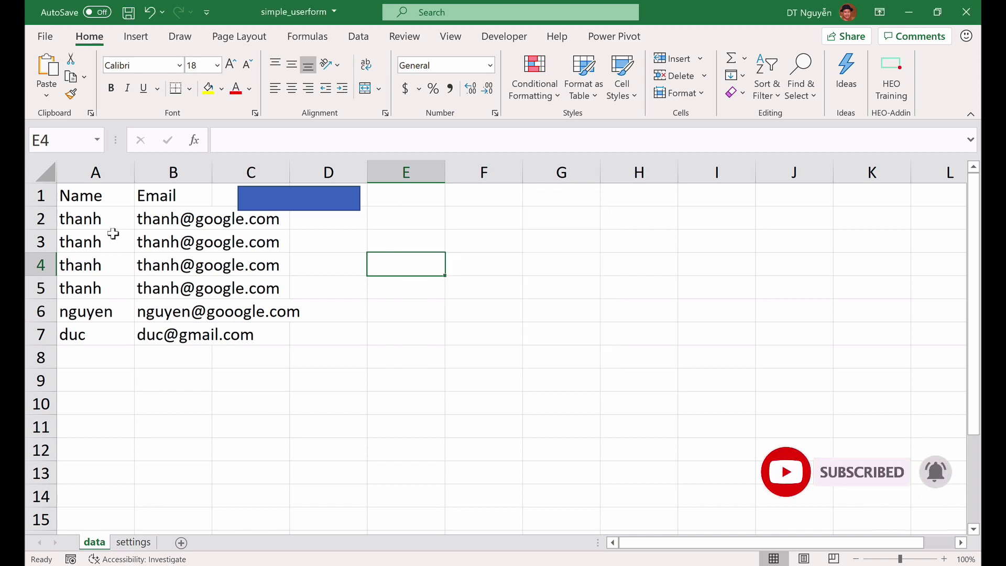
{"action": "left_click", "coordinate": [103, 219]}
{"action": "left_click", "coordinate": [175, 364], "text": "shift"}
{"action": "left_click", "coordinate": [299, 379]}
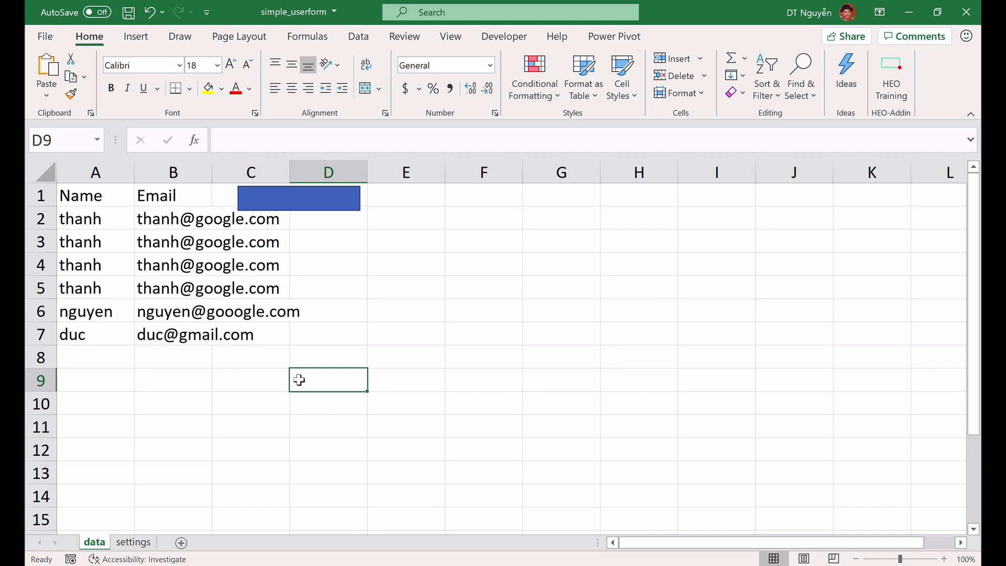
{"action": "mouse_move", "coordinate": [94, 197]}
{"action": "left_mouse_down"}
{"action": "mouse_move", "coordinate": [181, 302]}
{"action": "mouse_move", "coordinate": [184, 334]}
{"action": "left_mouse_up"}
{"action": "left_click", "coordinate": [378, 399]}
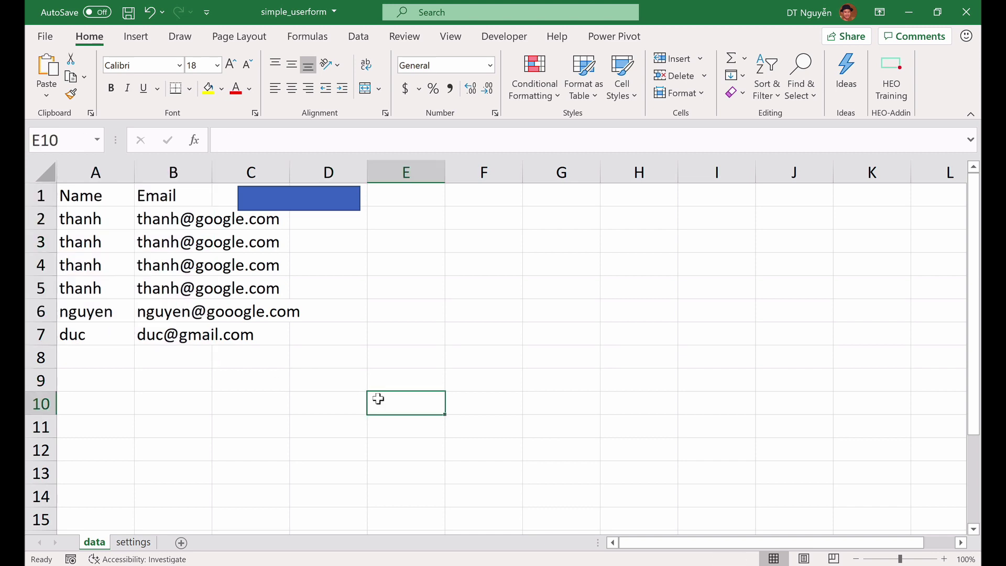
{"action": "left_click", "coordinate": [133, 542]}
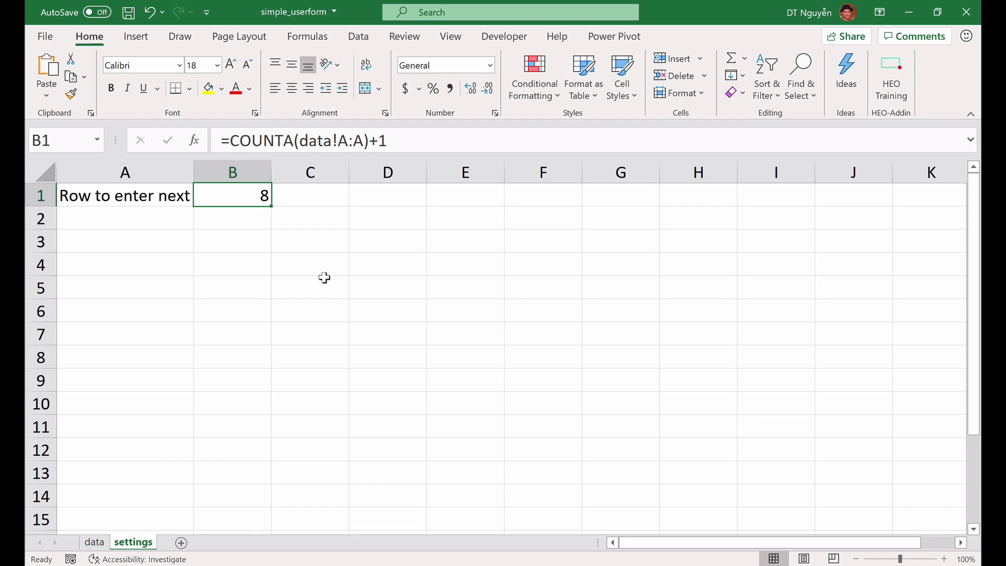
{"action": "left_click", "coordinate": [97, 545]}
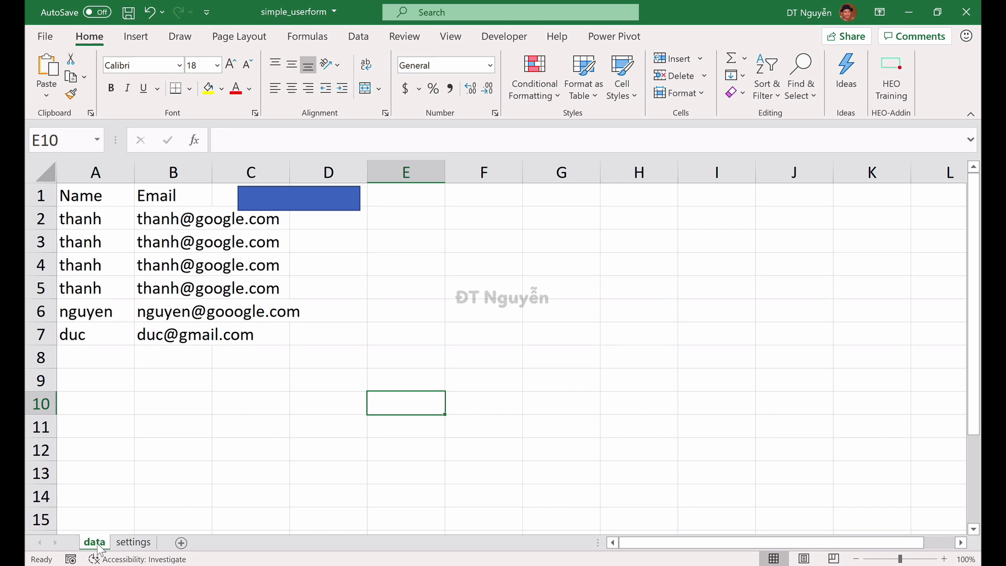